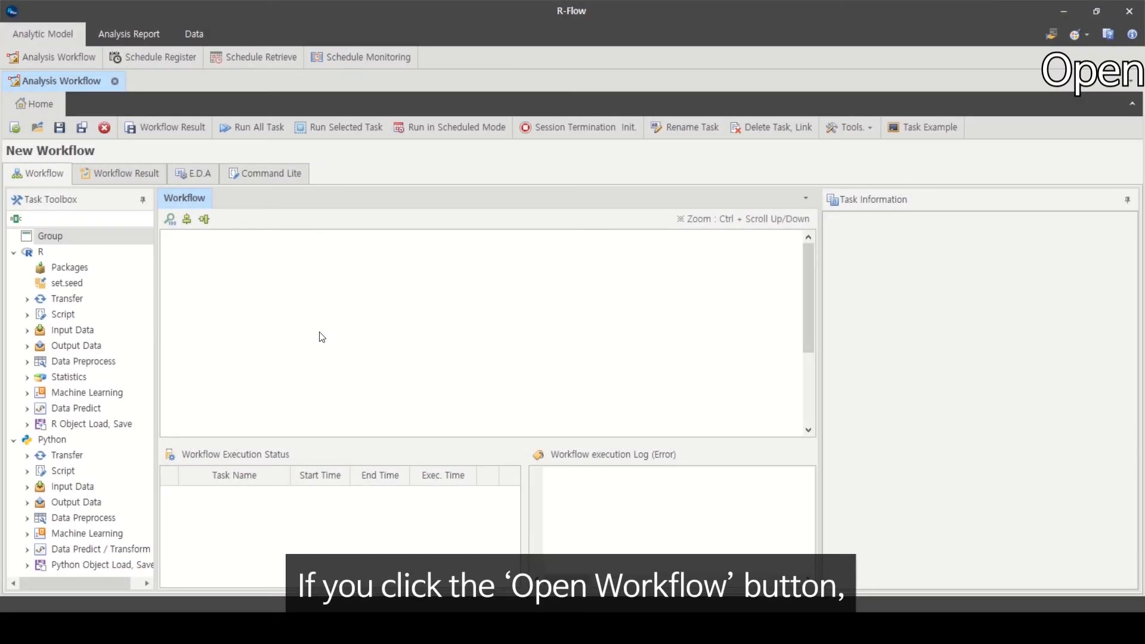
Step: Open the python-test.hsm workflow from the list of recent workflows
left_click(41, 128)
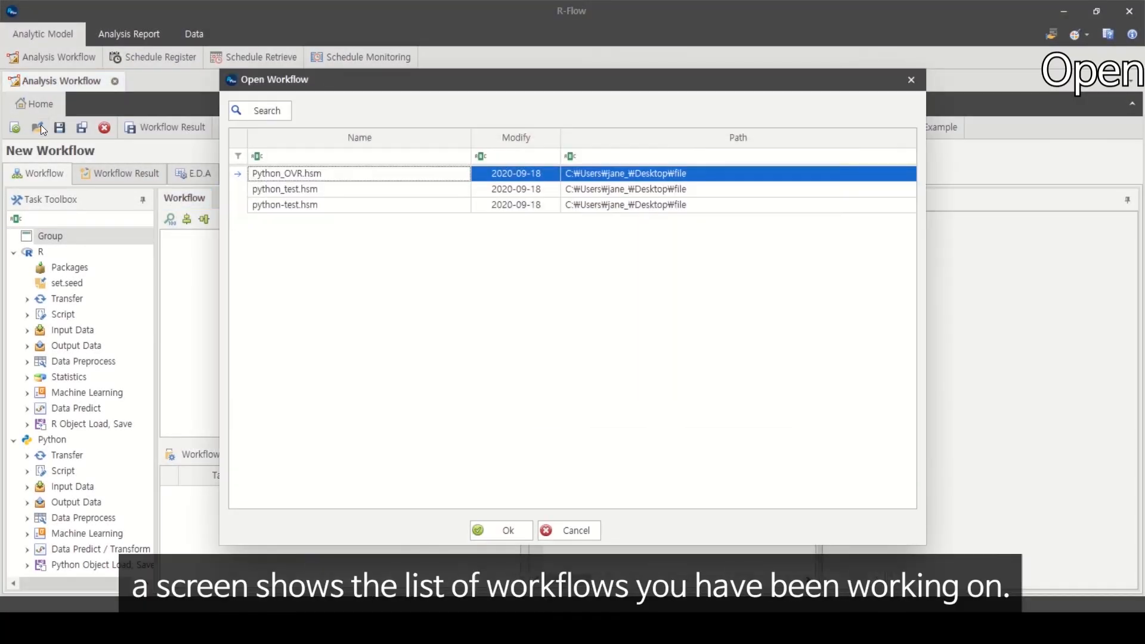
left_click(297, 205)
left_click(508, 531)
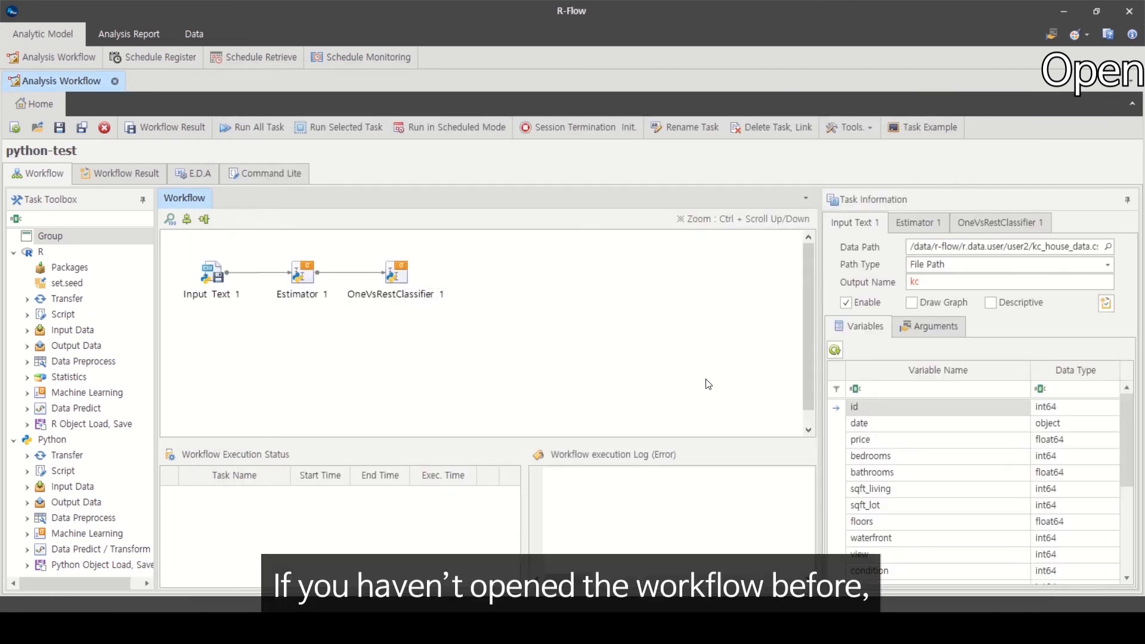
Step: Search the saved files for the bayesian gaussian.hsm workflow and open it
left_click(32, 128)
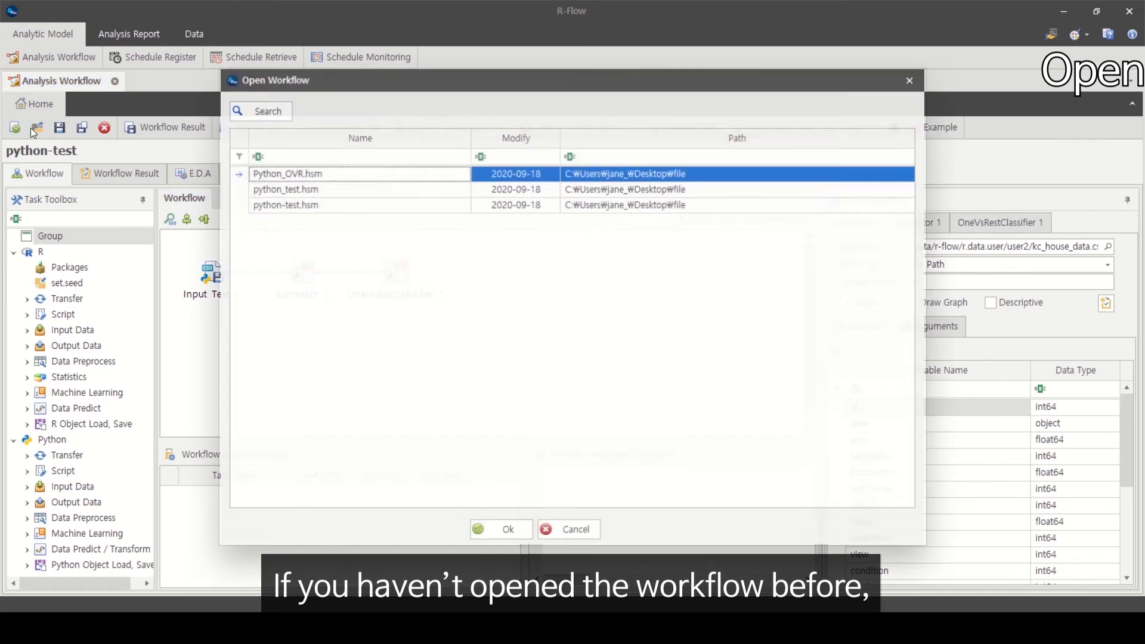
left_click(254, 112)
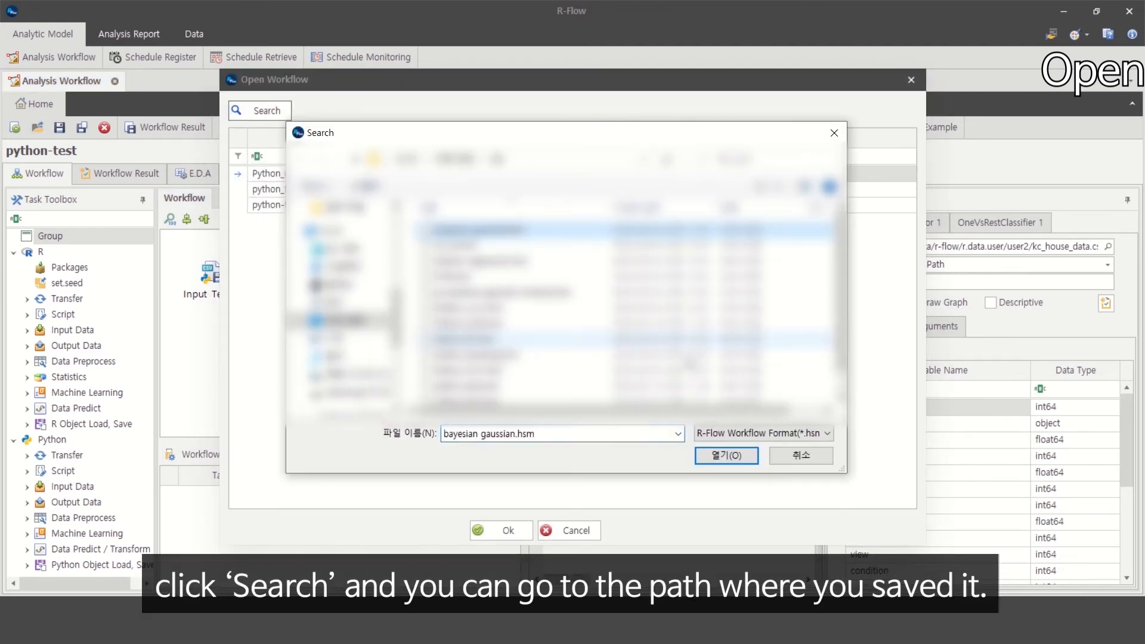
left_click(727, 456)
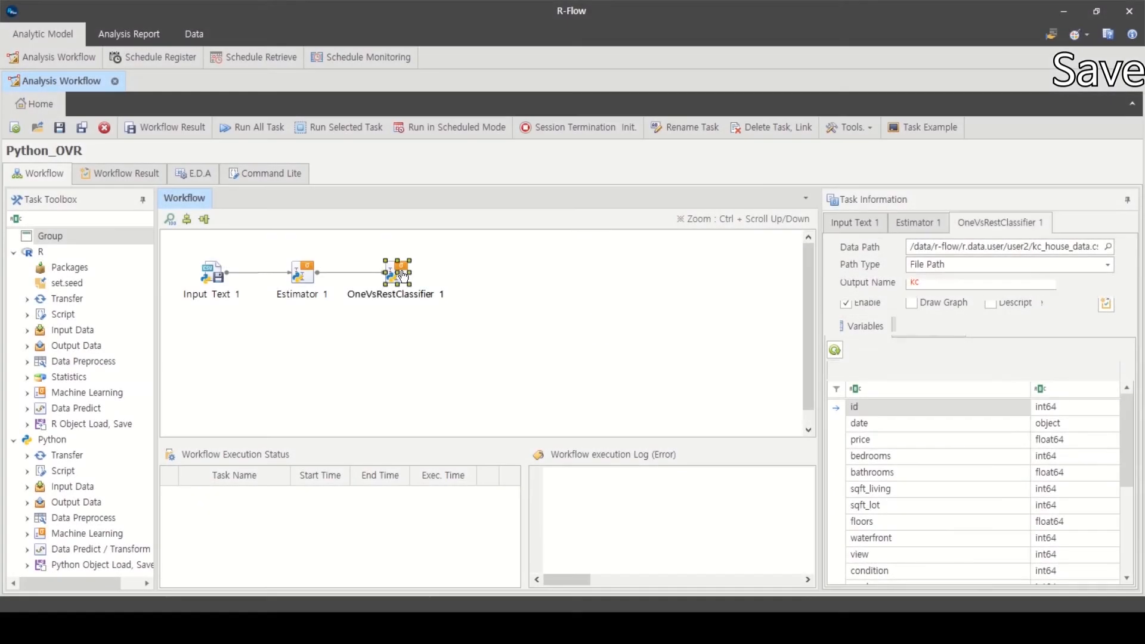
Step: Change the model name of the OneVsRestClassifier 1 task to kc_ovr1
left_click(947, 266)
type("1")
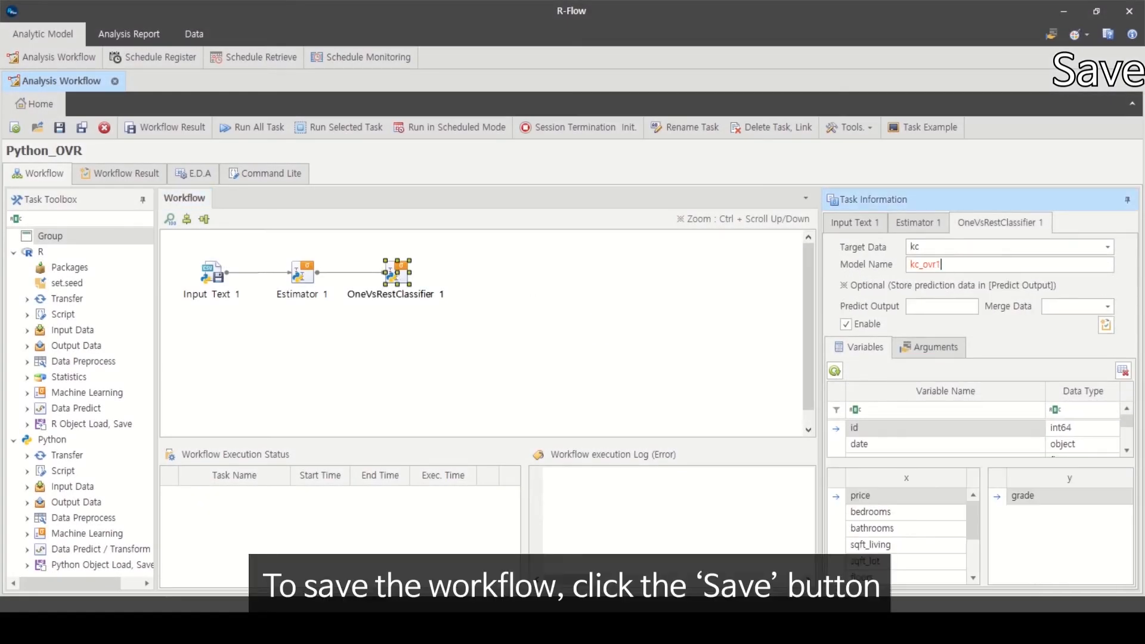
left_click(576, 332)
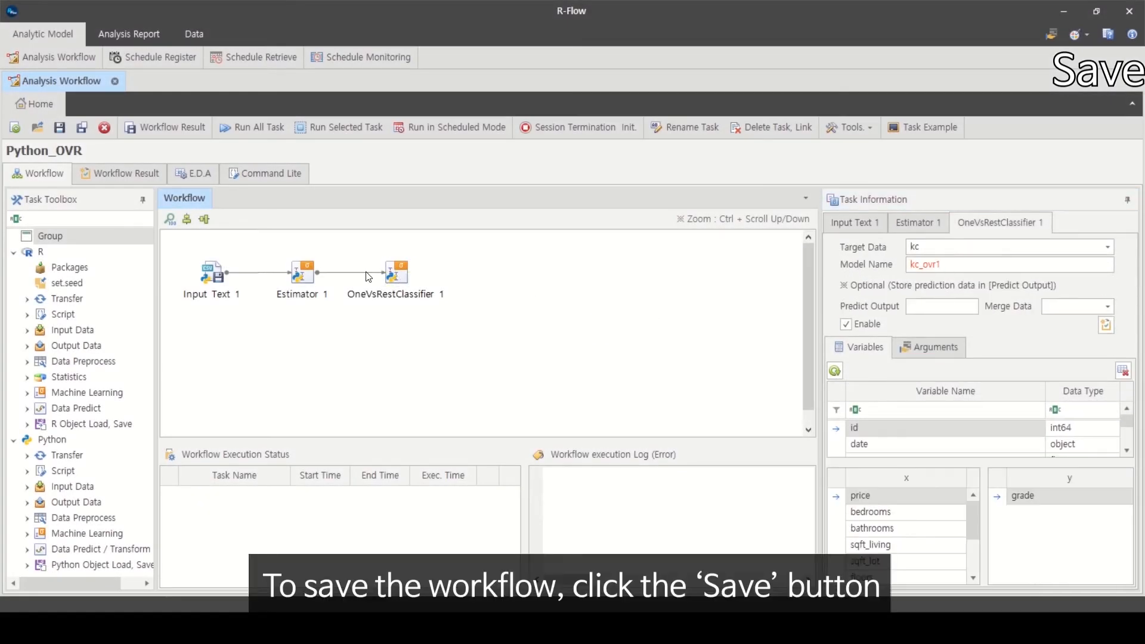
Step: Save the Python_OVR workflow together with its workspace image
left_click(59, 127)
left_click(541, 328)
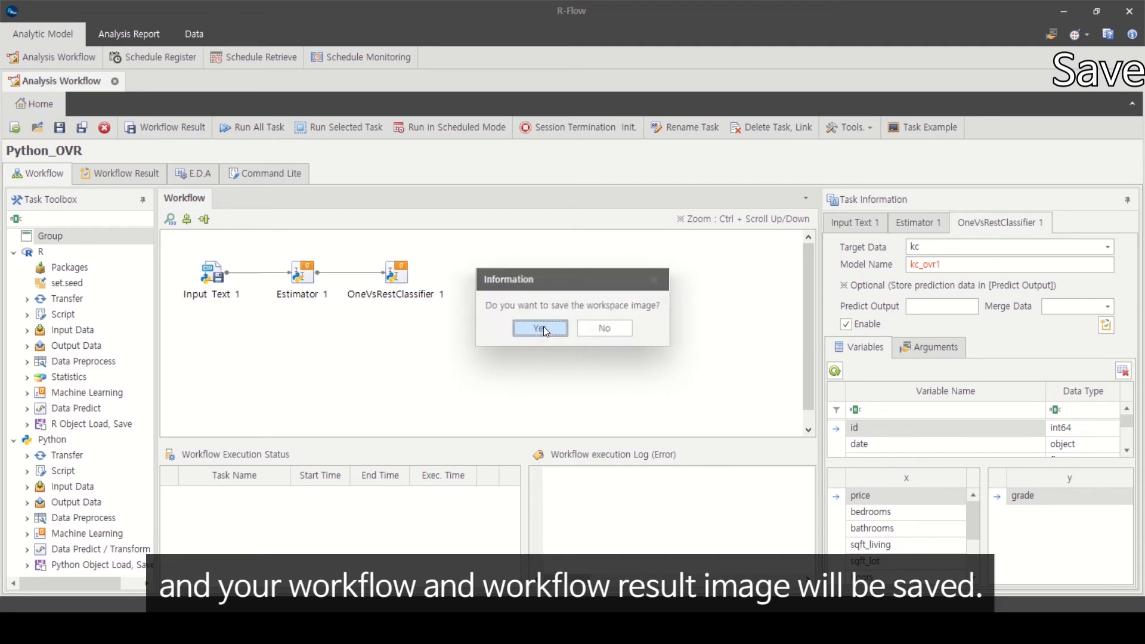
left_click(543, 327)
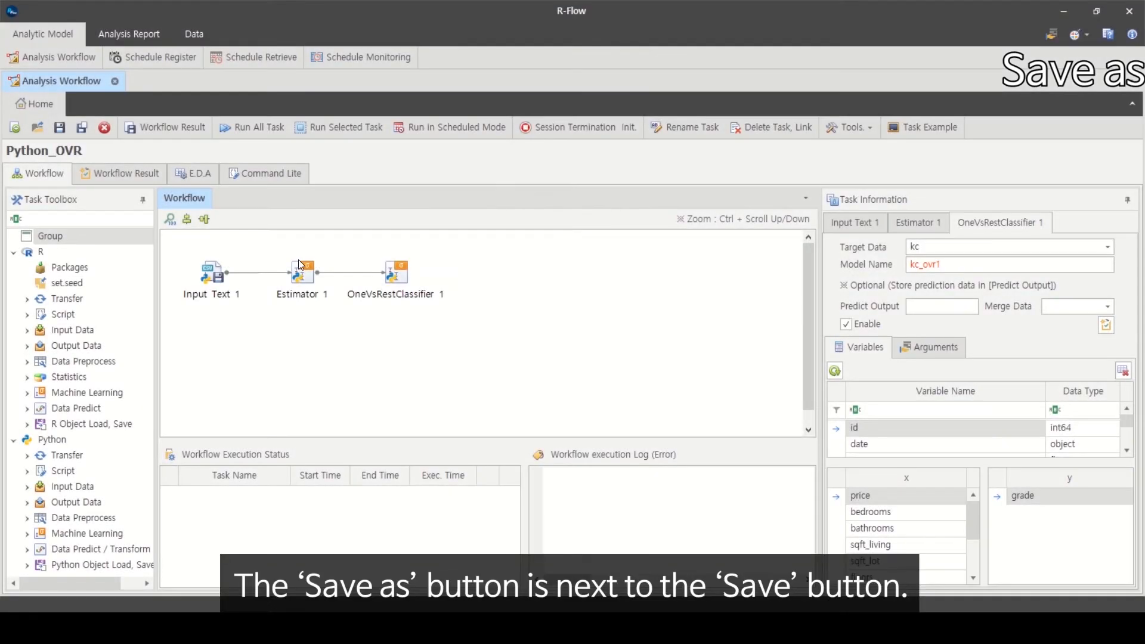
Step: Save a copy of the workflow under the file name python-test in R-Flow format
left_click(83, 127)
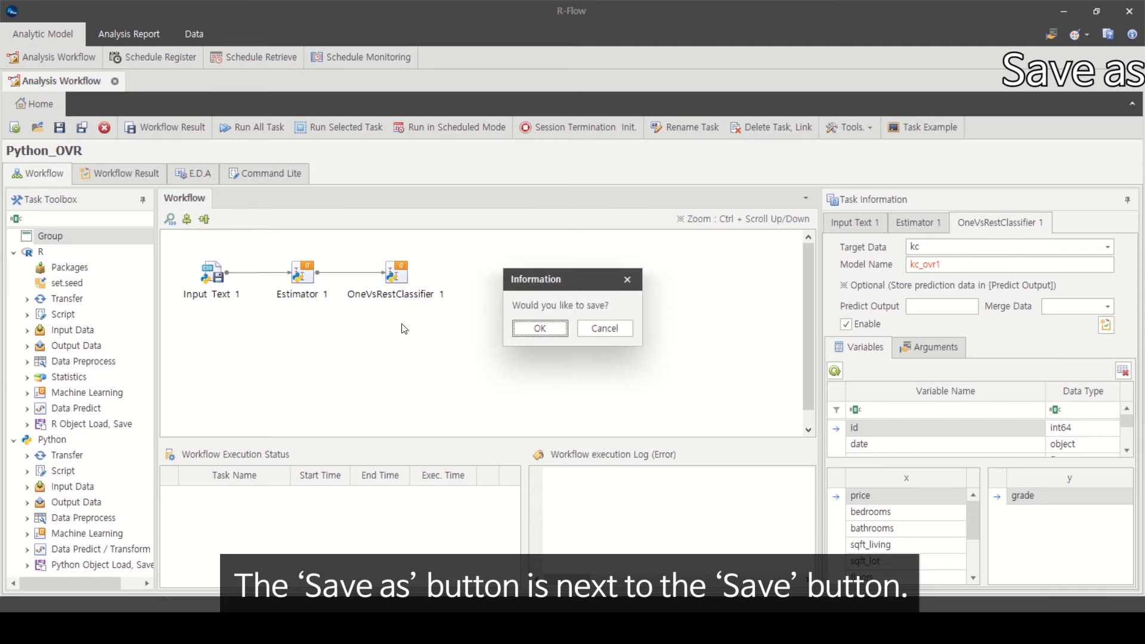
left_click(527, 332)
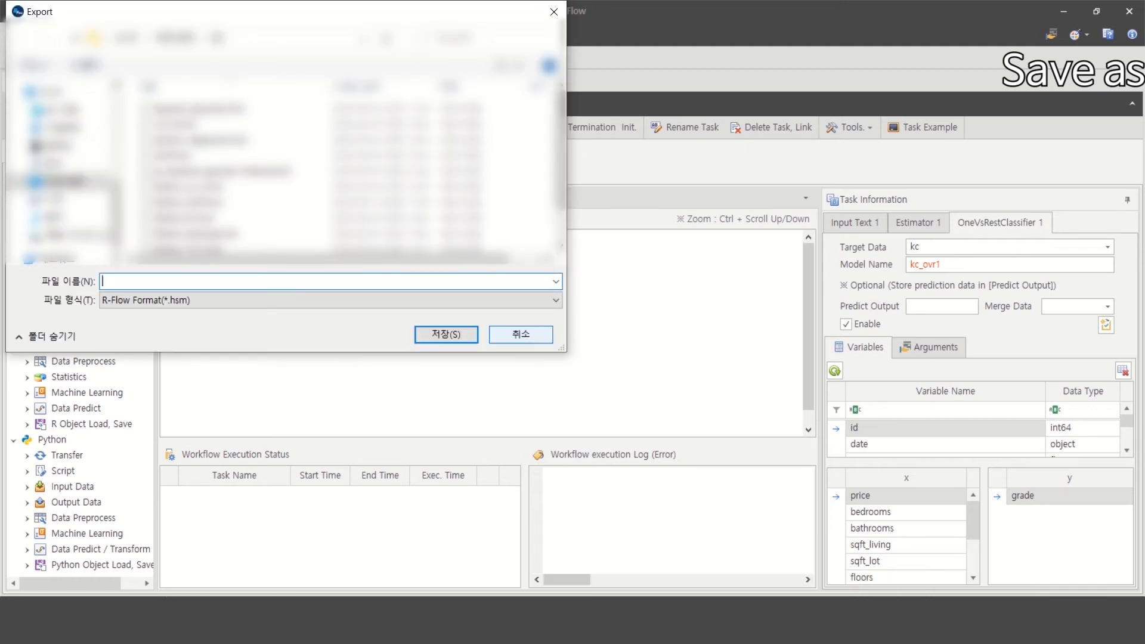
type("python-test")
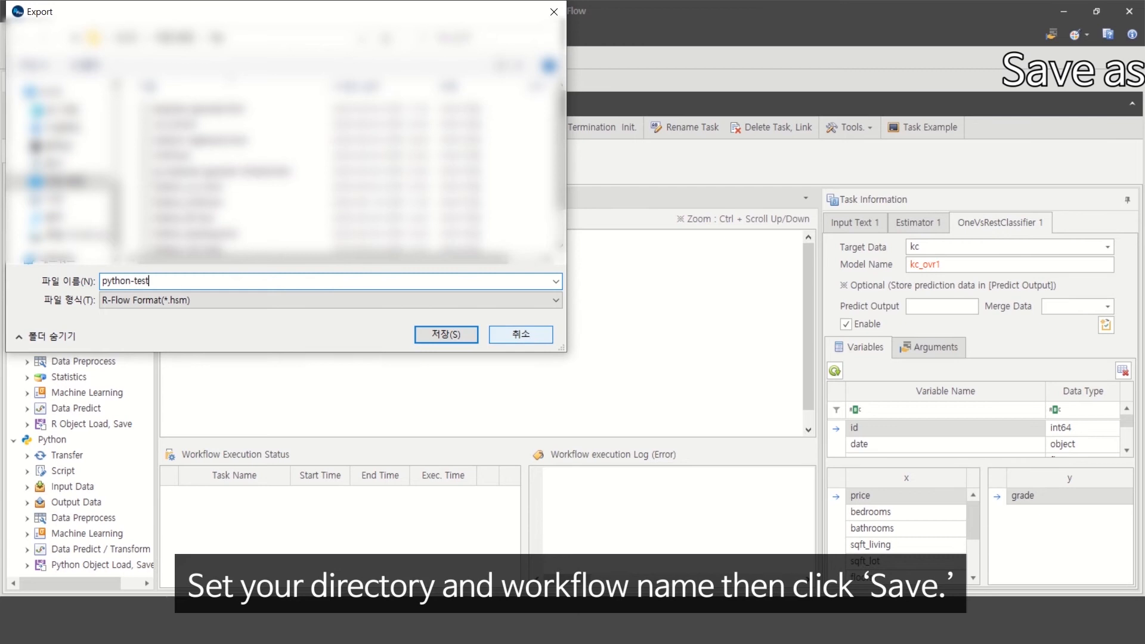
left_click(463, 334)
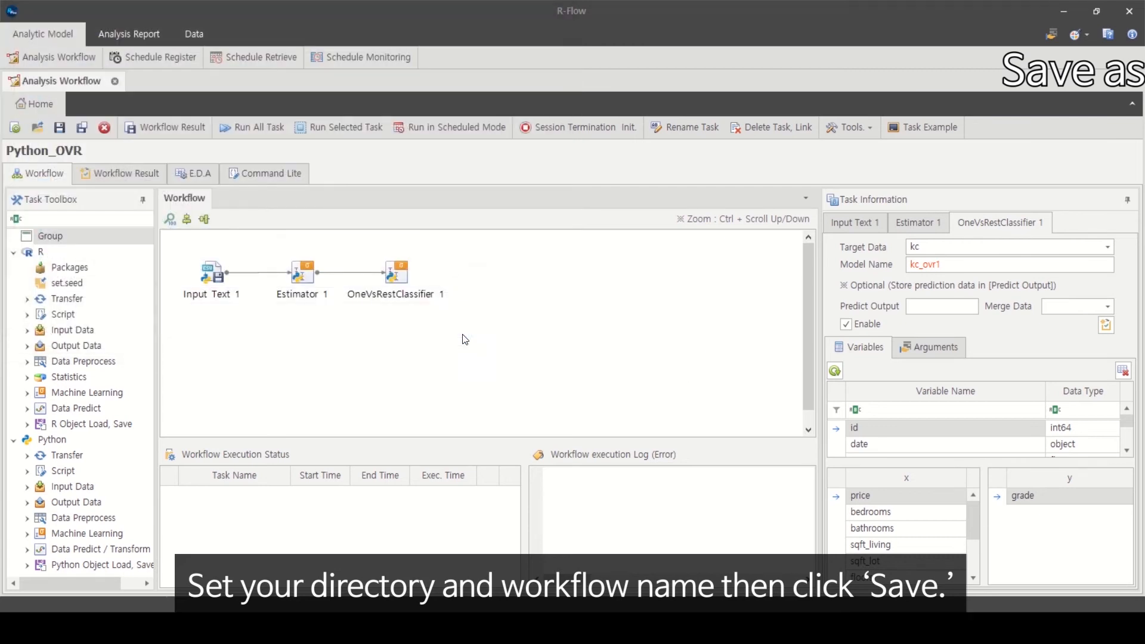
left_click(527, 335)
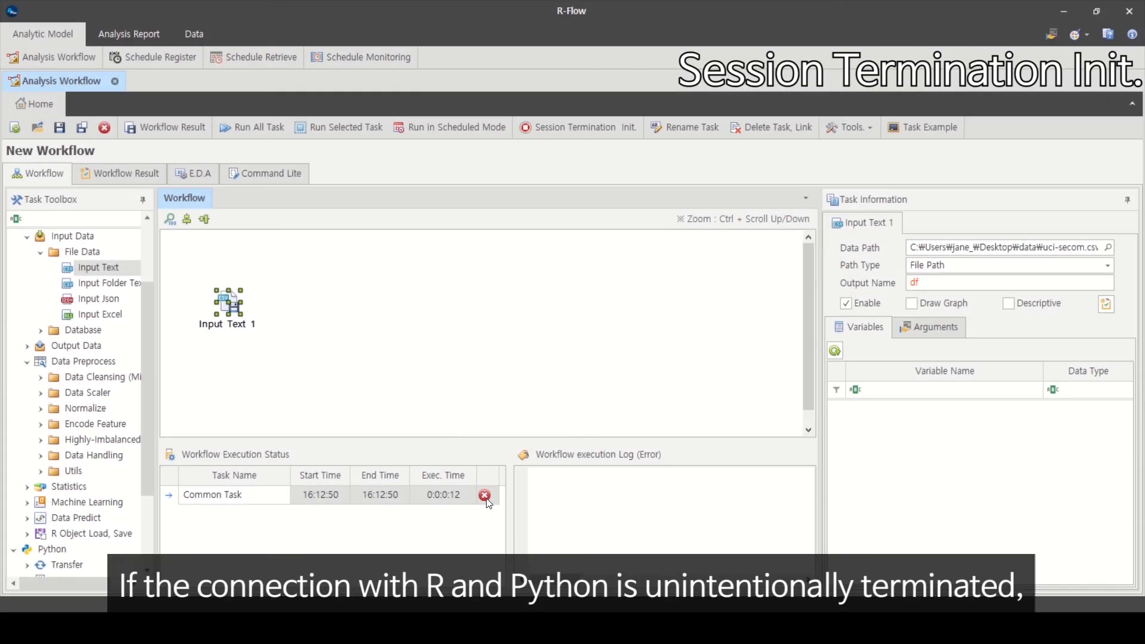
Step: Run the selected Input Text 1 task, stop it while running, and view the Common Task's error log
left_click(487, 500)
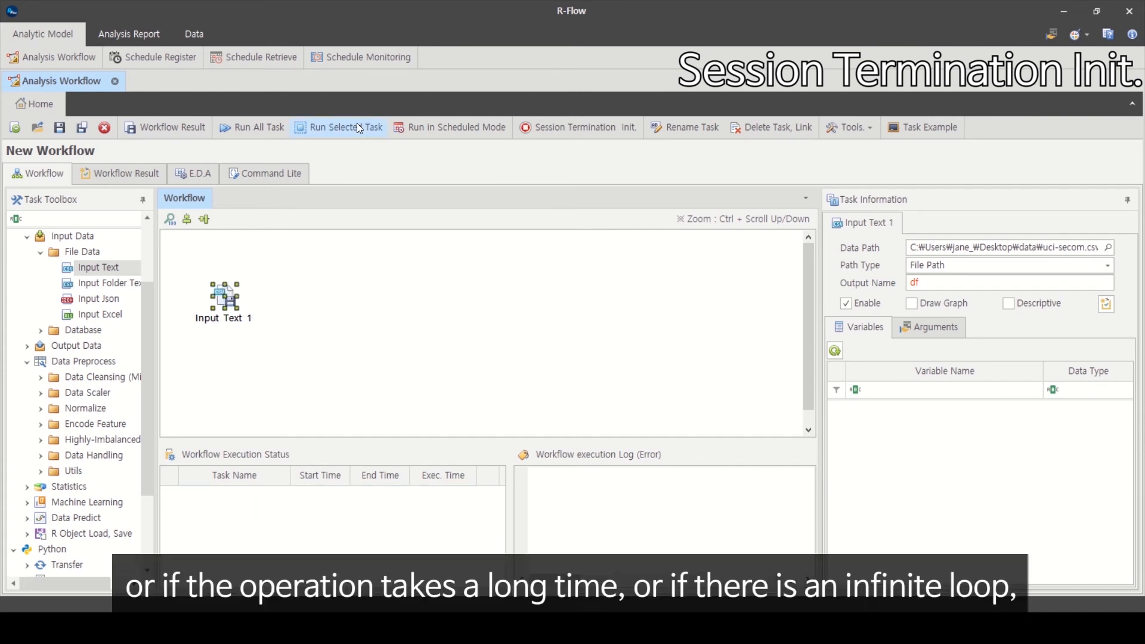
left_click(357, 123)
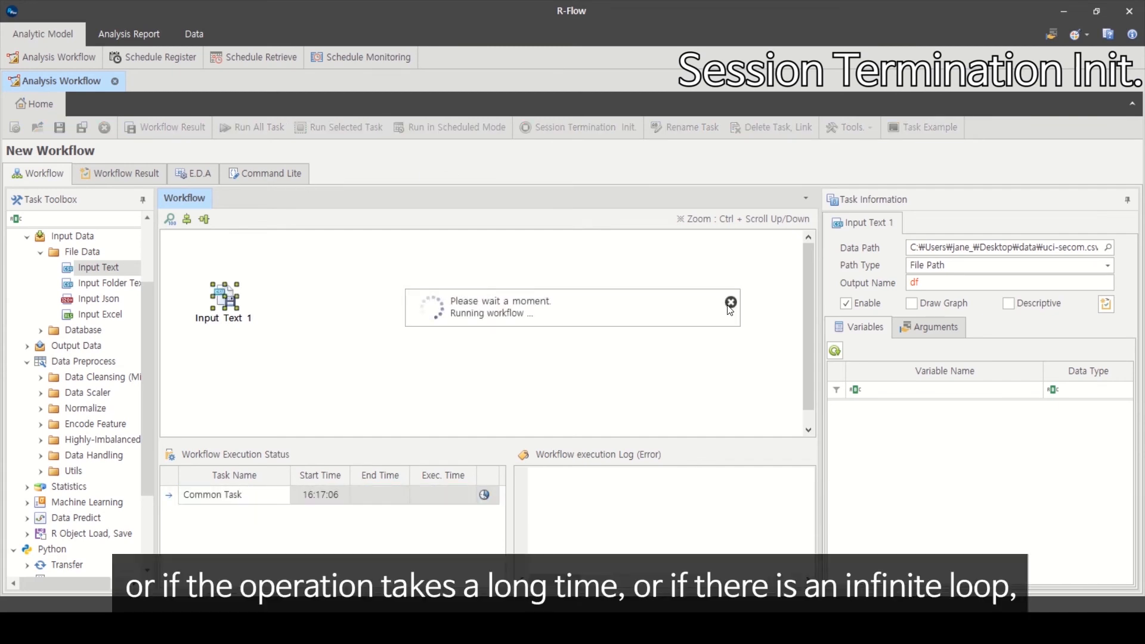
left_click(729, 303)
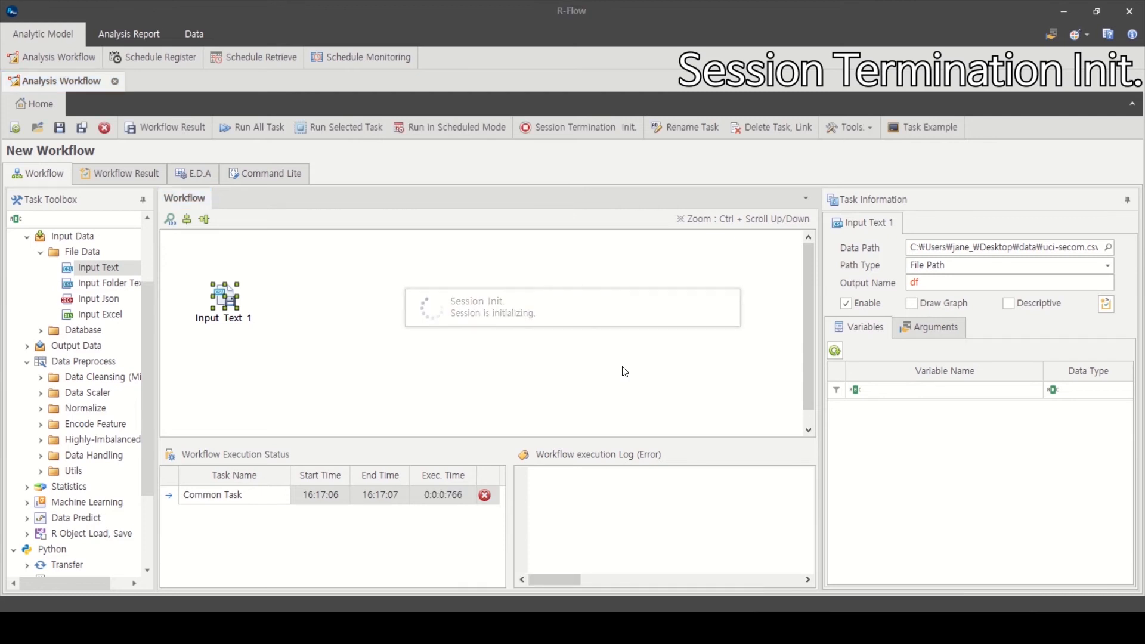
left_click(486, 502)
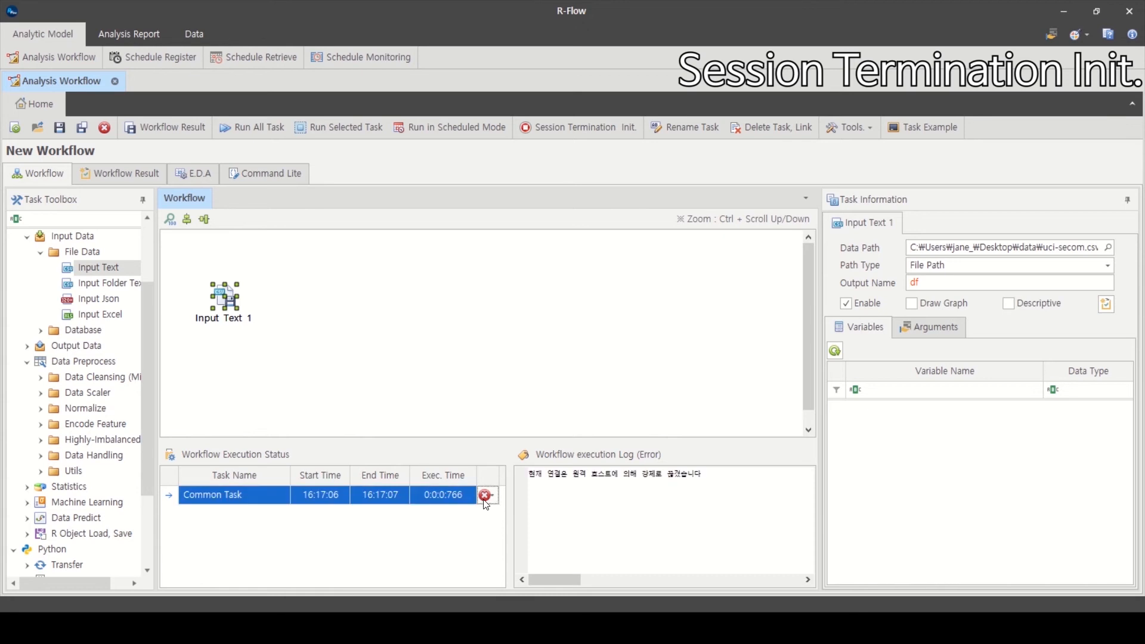
Step: Terminate and reinitialize the R and Python session, and check the remaining objects in Command Lite
left_click(580, 127)
left_click(544, 334)
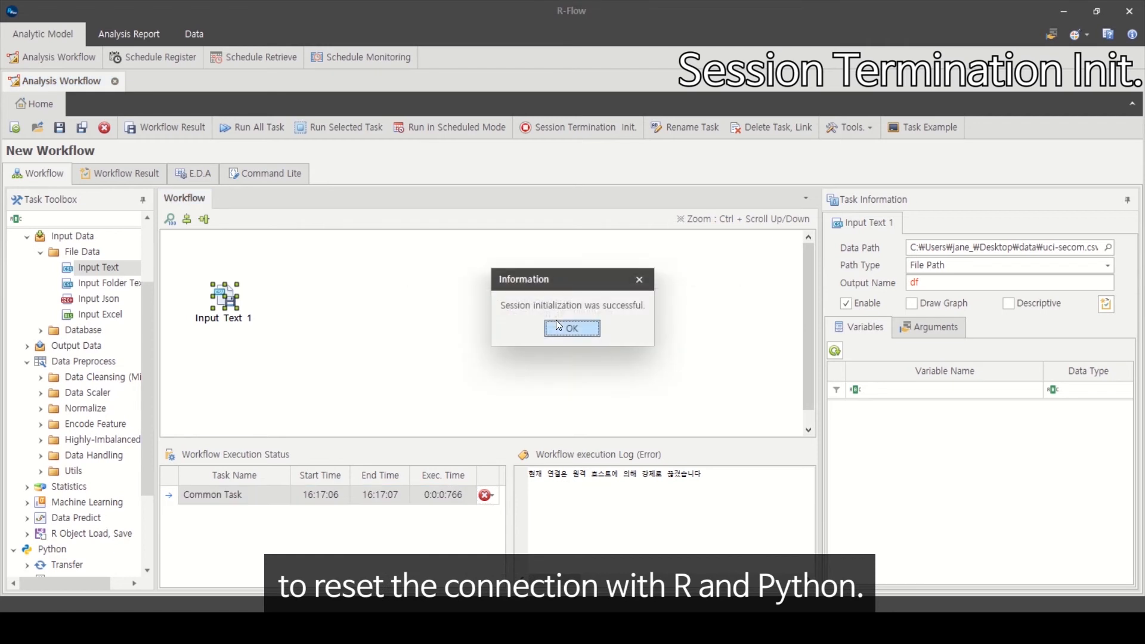
left_click(558, 327)
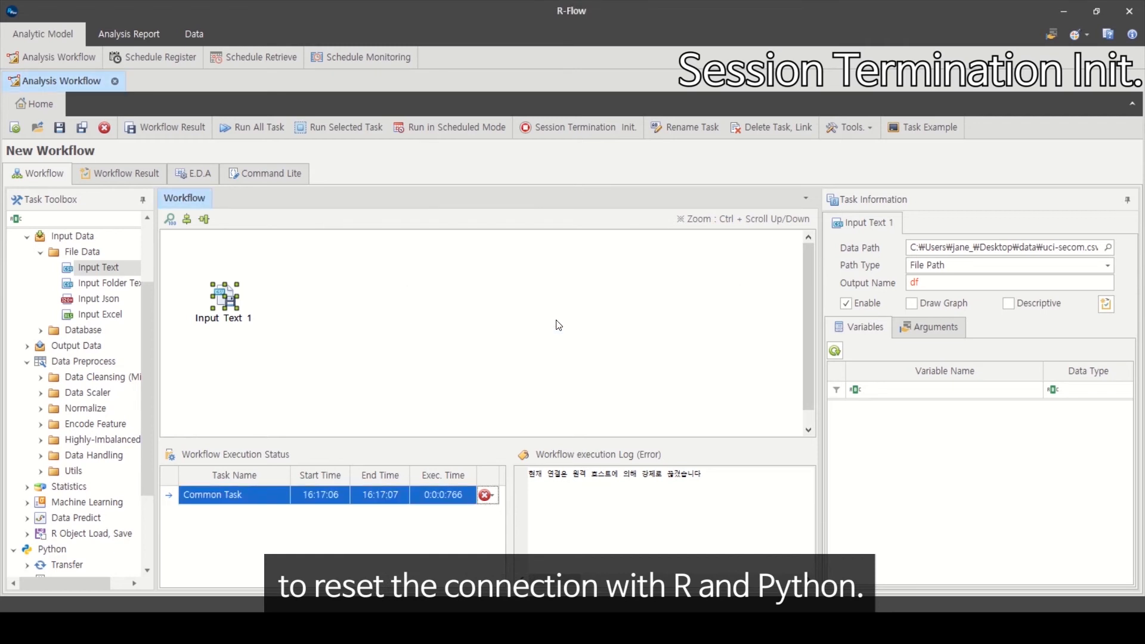
left_click(254, 177)
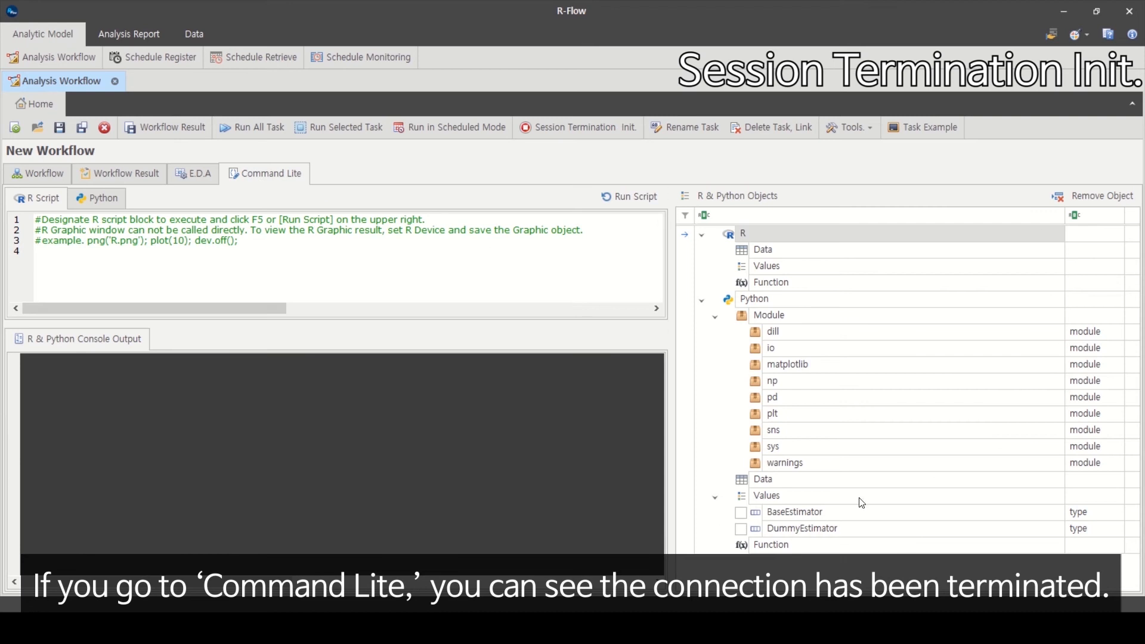
Step: Run the selected Input Text 1 task again and check the df data frame in Command Lite
left_click(53, 172)
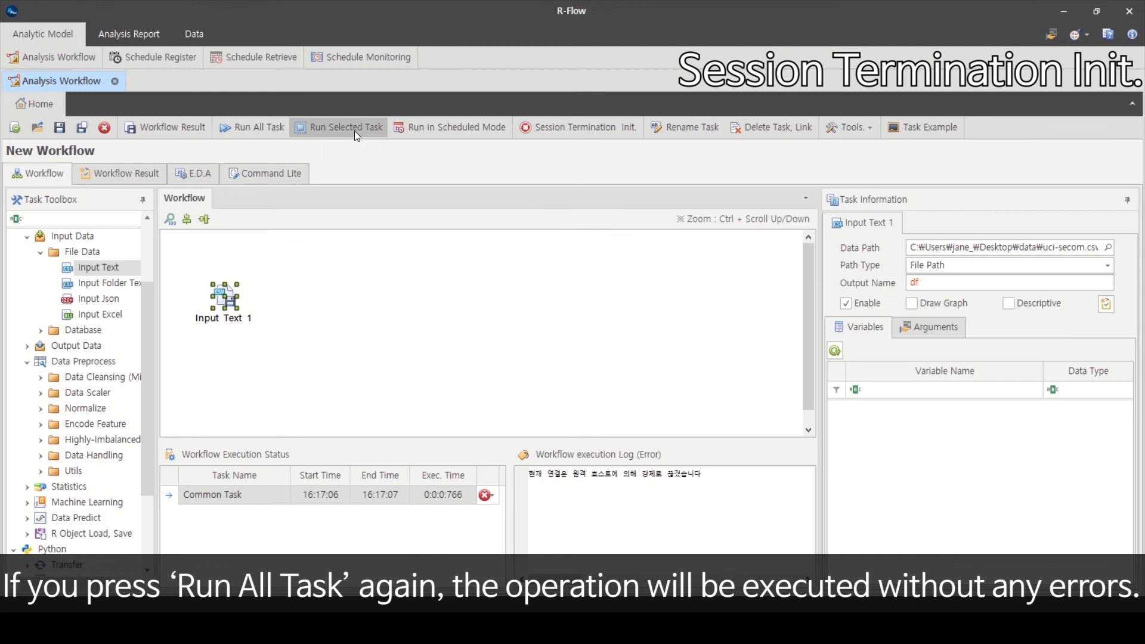
left_click(354, 130)
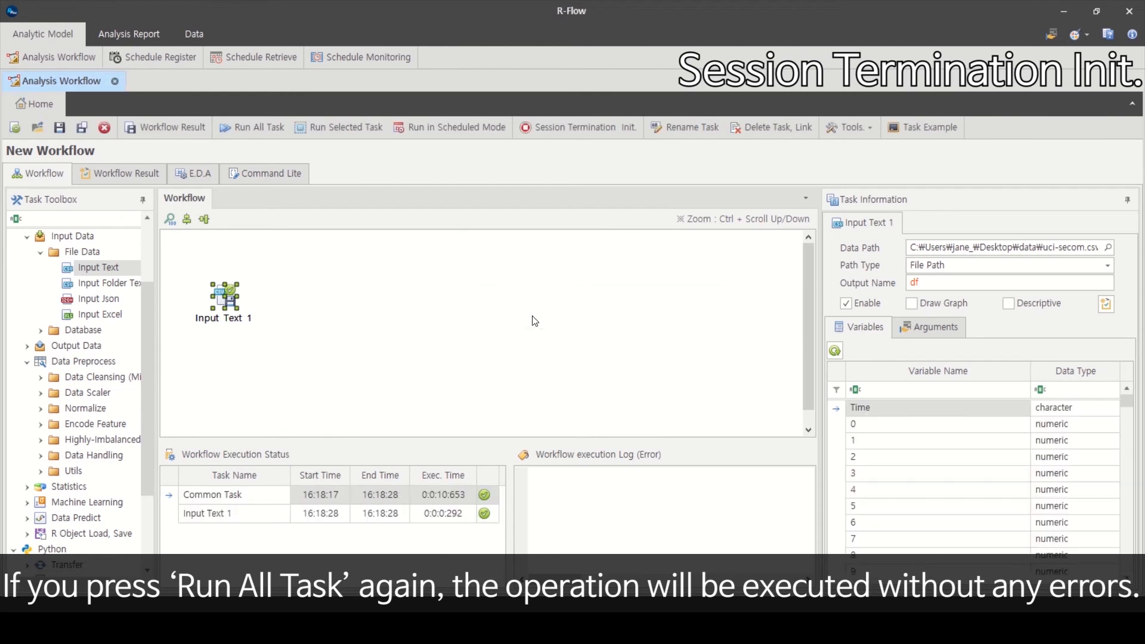
left_click(269, 175)
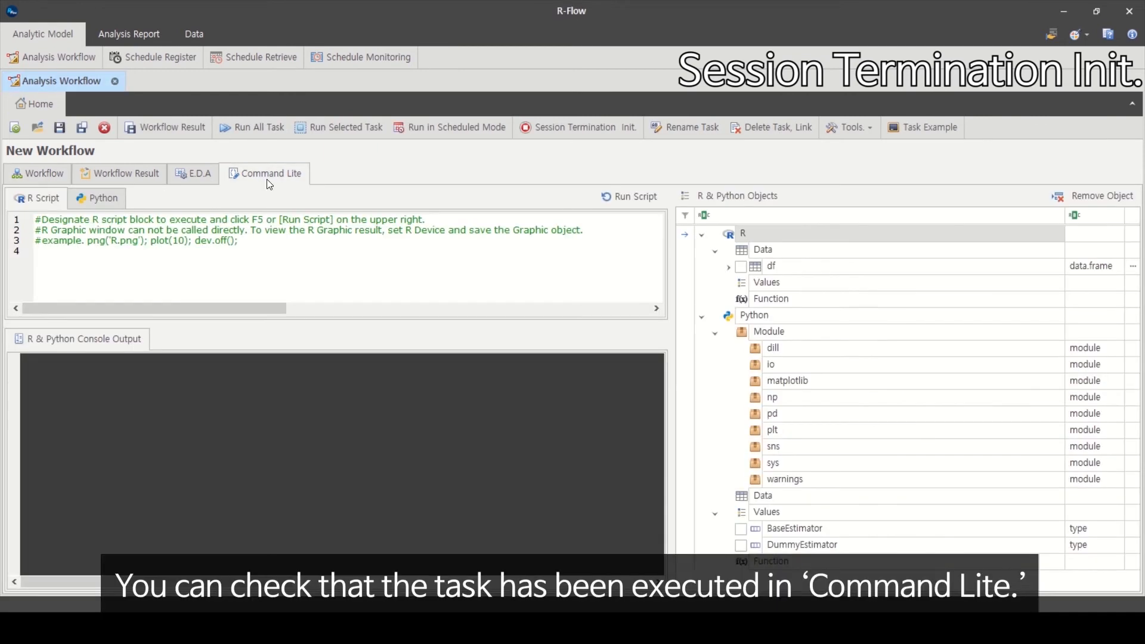
left_click(1091, 269)
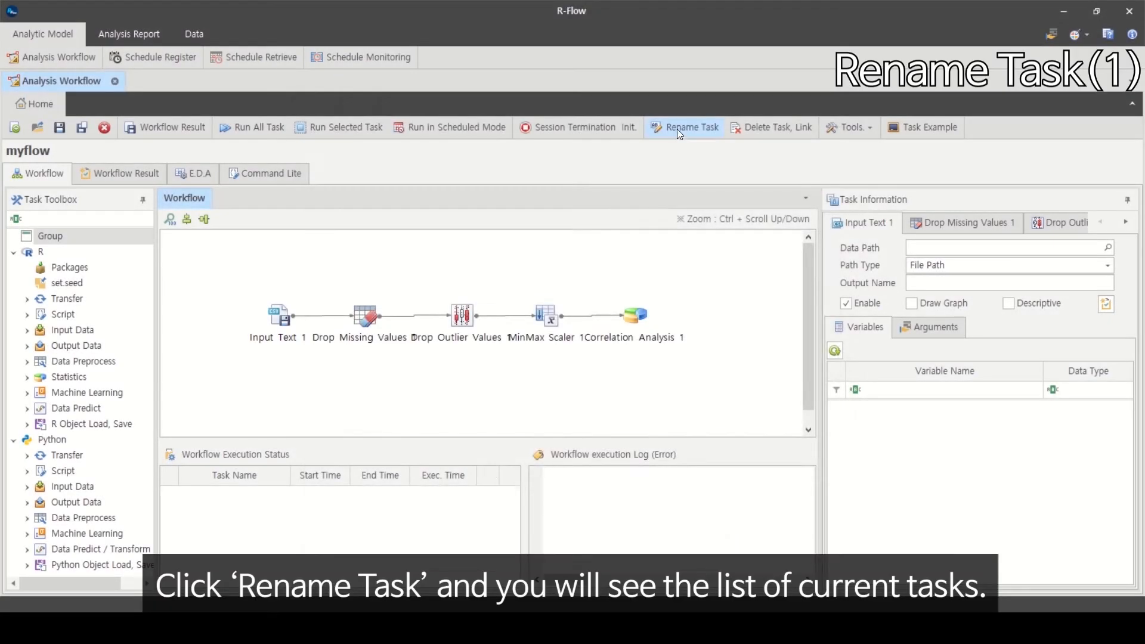
Step: Give the Input Text 1 task the new name "name 1" in the task renaming list
left_click(678, 128)
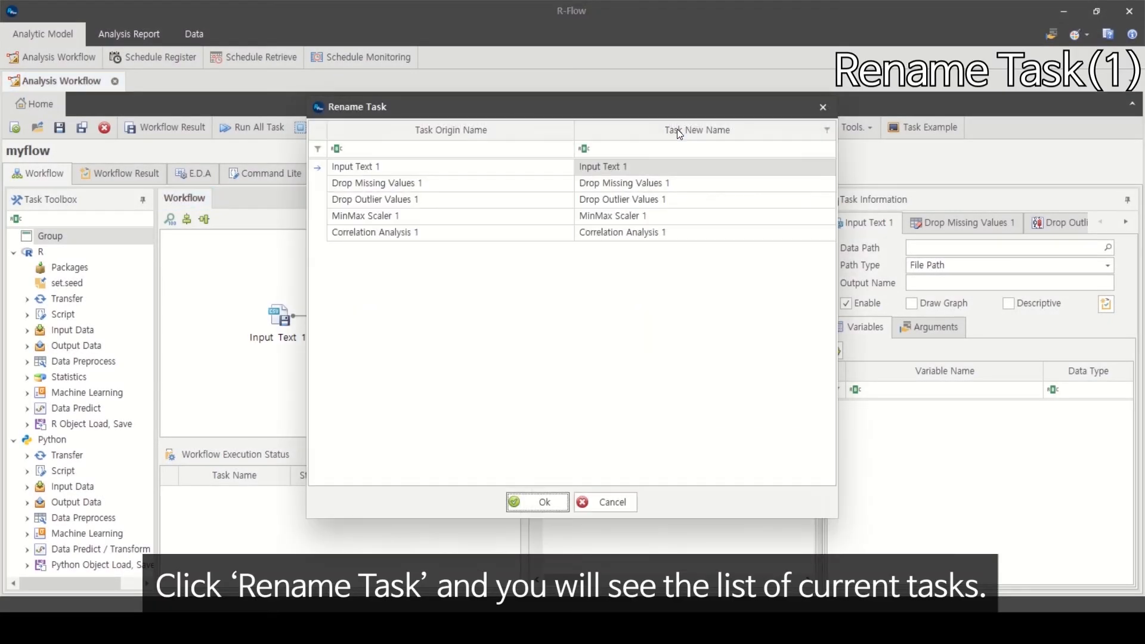
left_click(664, 171)
left_click_drag(664, 171, 568, 170)
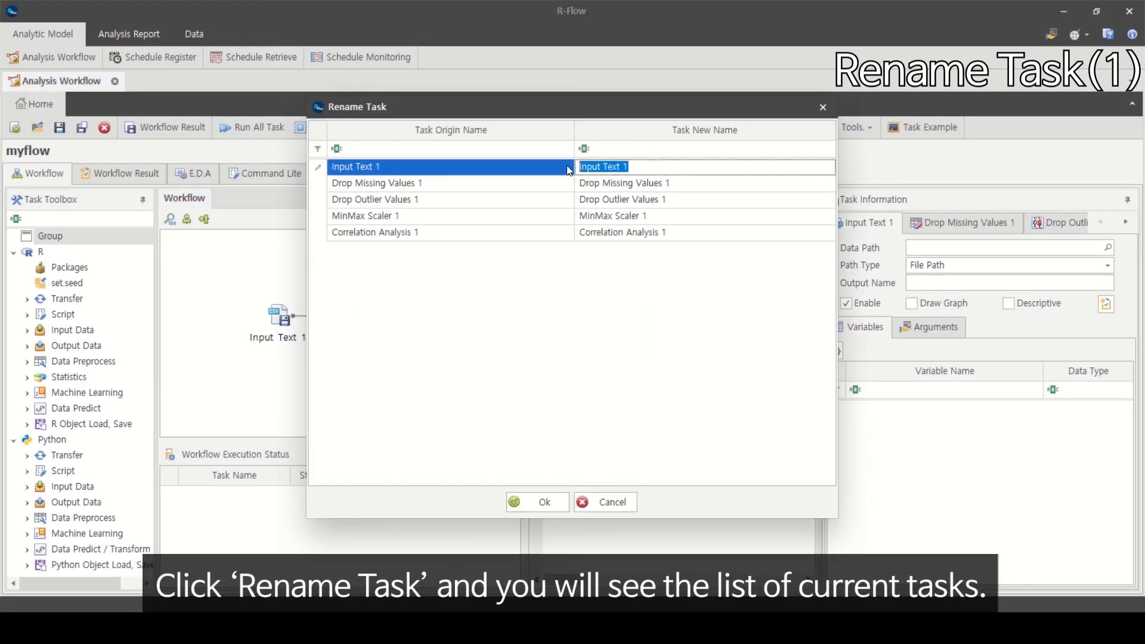
type("name")
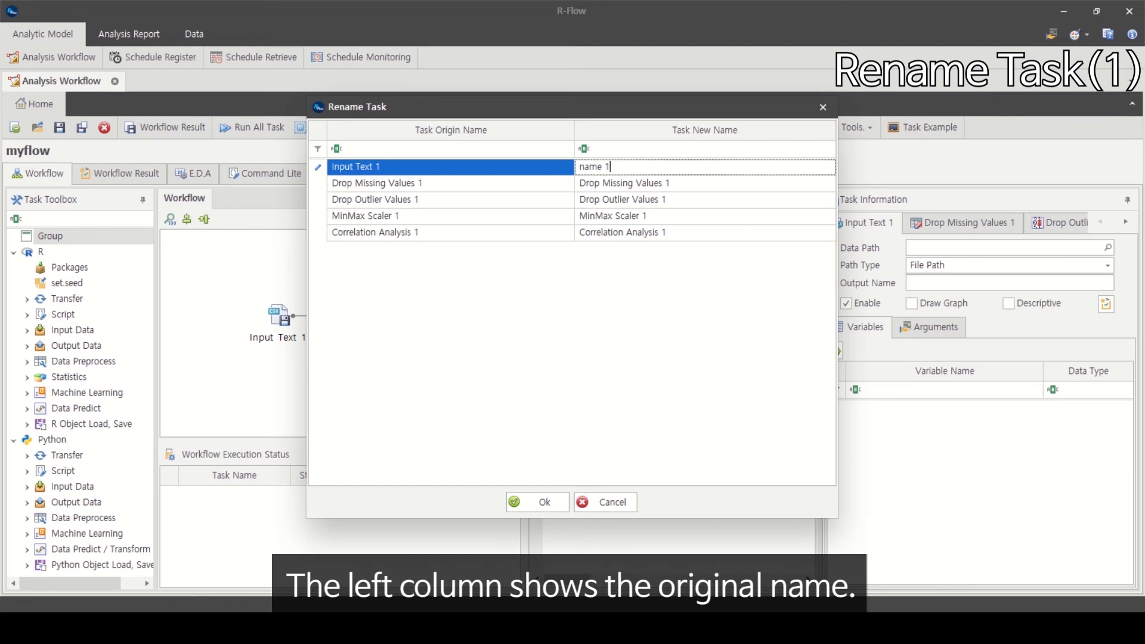
Step: Give the Drop Missing Values 1 task the new name "name 2"
left_click(666, 187)
left_click_drag(666, 187, 568, 166)
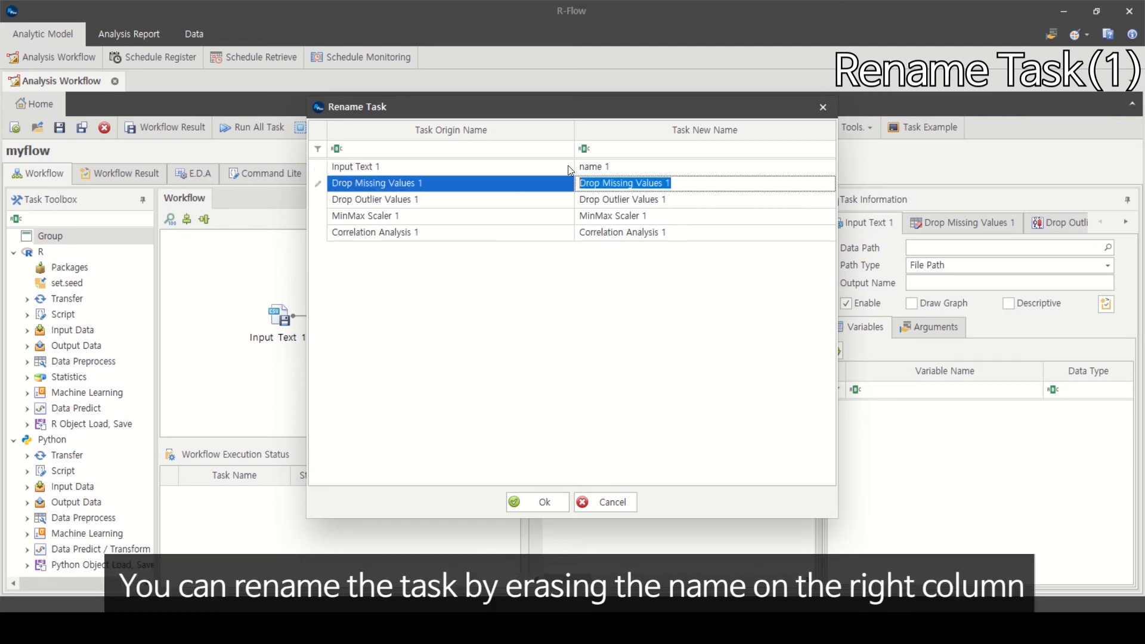
key("BackSpace")
type("name")
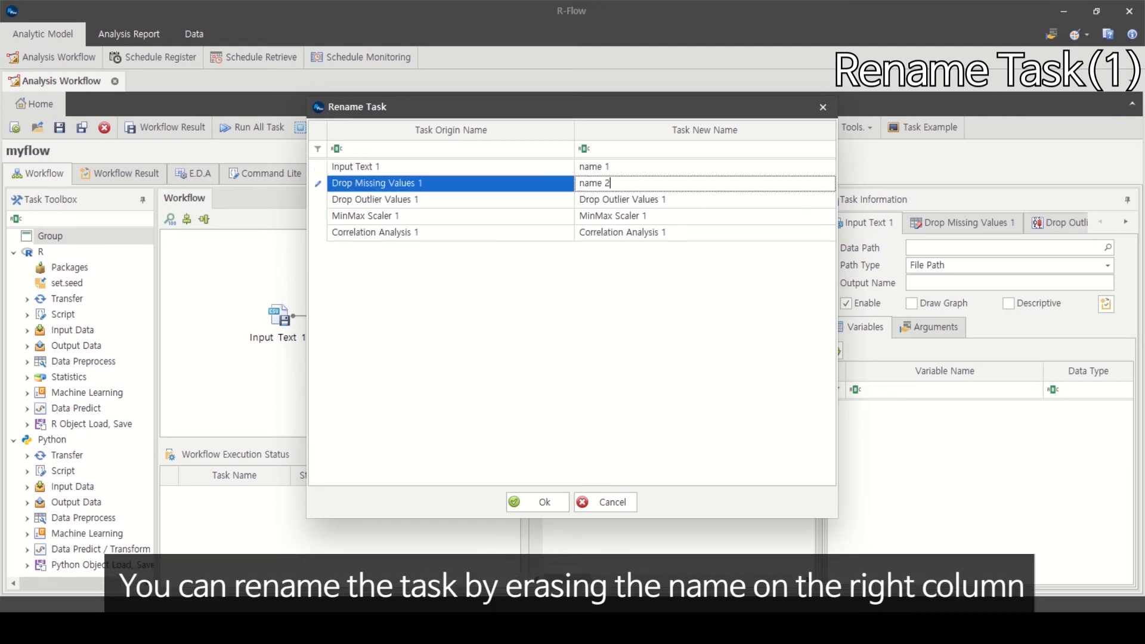
type(" 2")
Step: Give the Drop Outlier Values 1 task the new name "name 3" and apply the new task names to the workflow
left_click(677, 199)
key("BackSpace")
key("BackSpace")
key("BackSpace")
key("BackSpace")
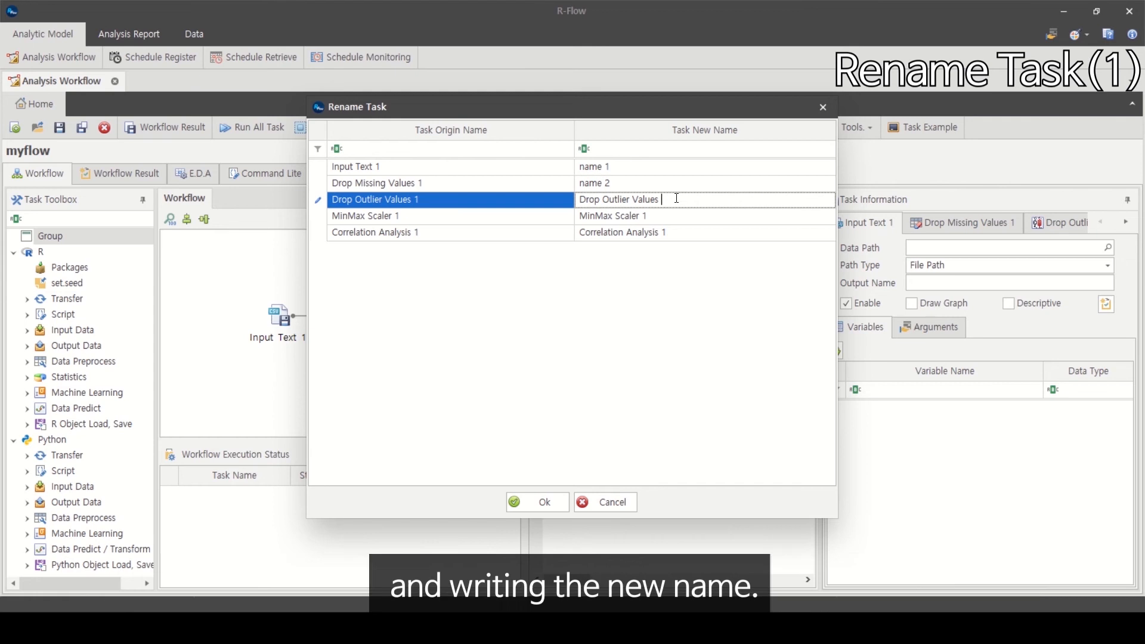
key("BackSpace")
key("BackSpace")
key("BackSpace")
key("BackSpace")
key("BackSpace")
key("BackSpace")
key("BackSpace")
key("BackSpace")
key("BackSpace")
key("BackSpace")
key("BackSpace")
key("BackSpace")
key("BackSpace")
key("BackSpace")
key("BackSpace")
key("BackSpace")
key("BackSpace")
type("name 3")
left_click(524, 500)
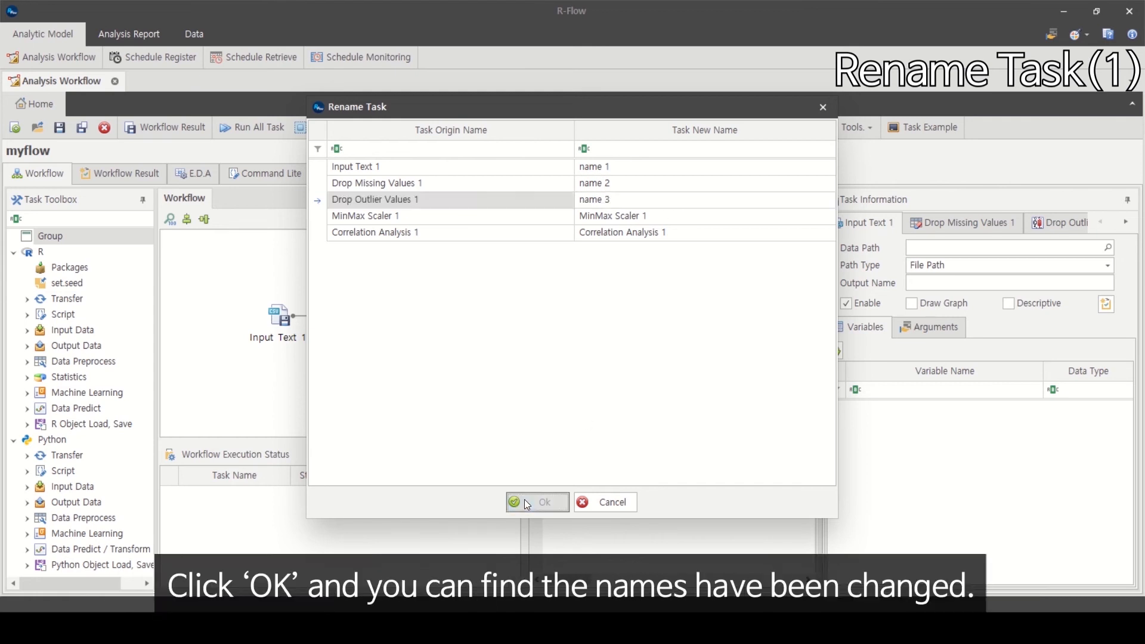
left_click_drag(246, 378, 486, 293)
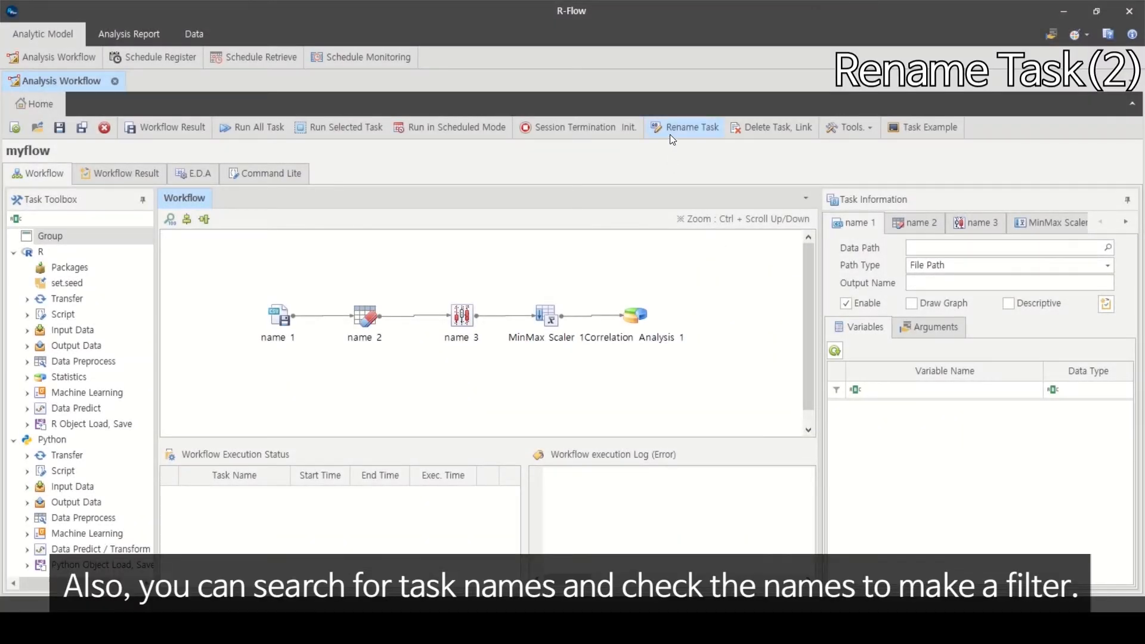
Step: Filter the new task names by searching "name" and selecting name 1, name 2 and name 3, and cancel the task renaming
left_click(670, 134)
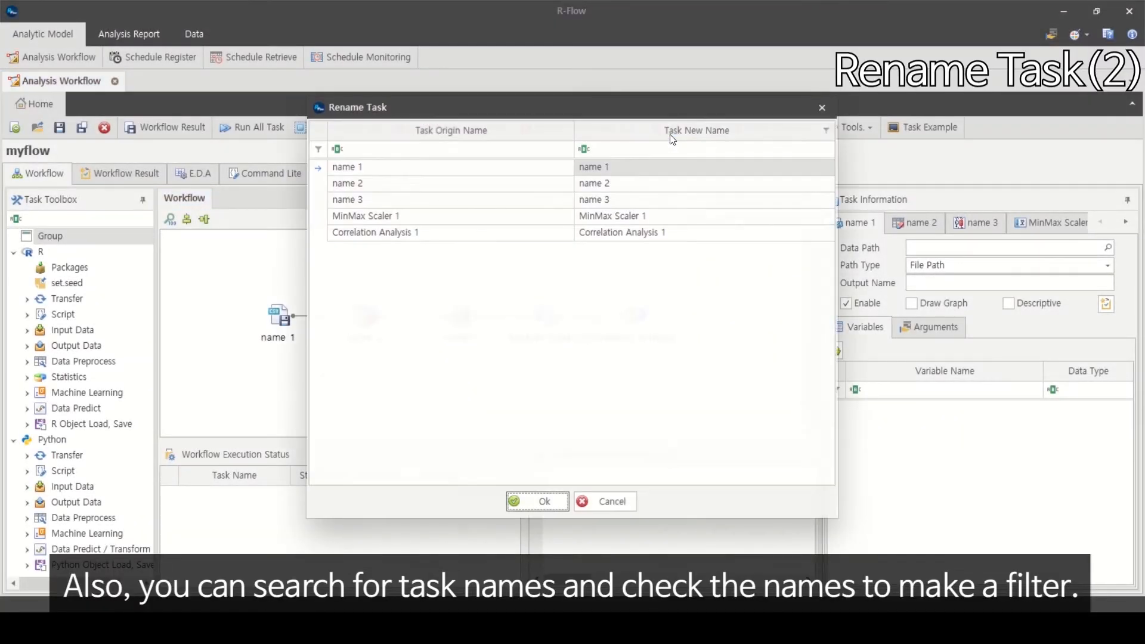
left_click(828, 131)
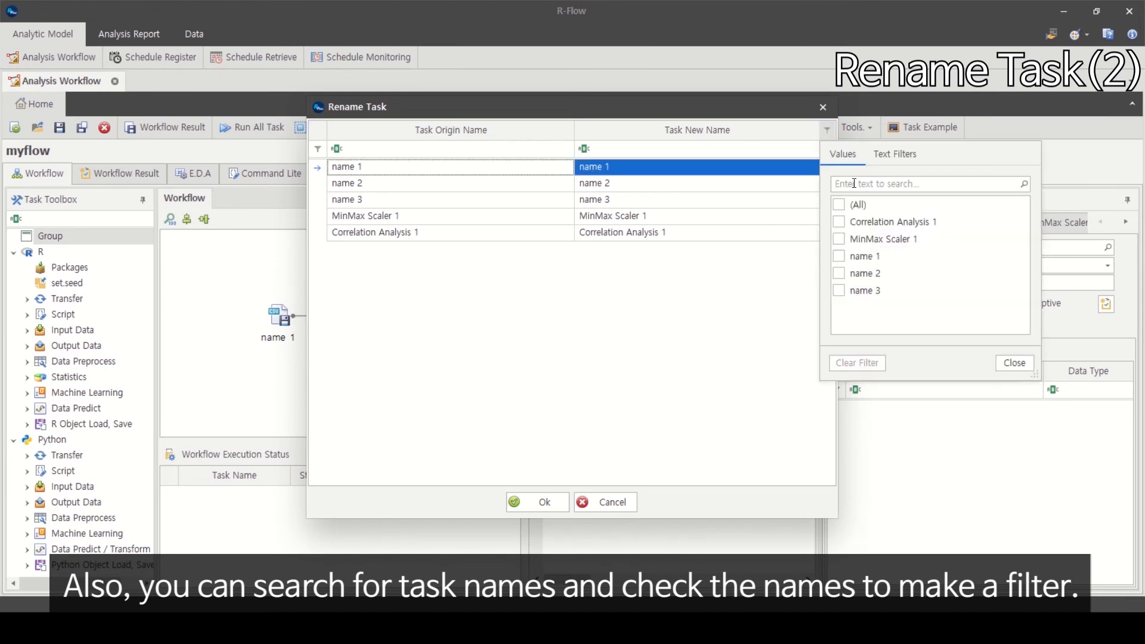
left_click(854, 183)
type("name")
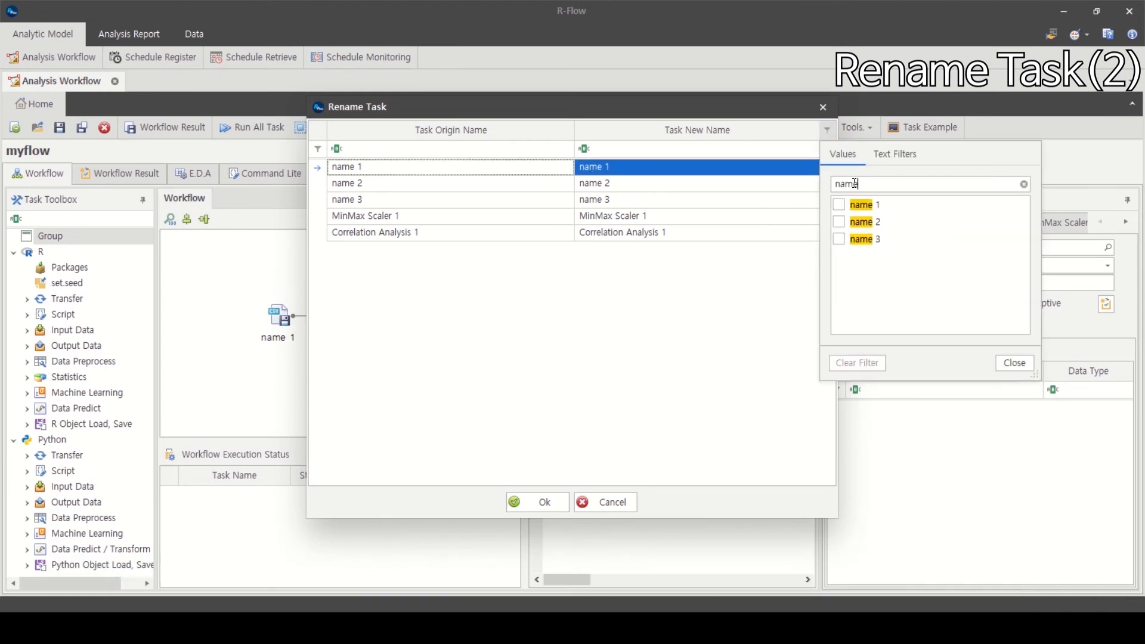
left_click(846, 205)
left_click(844, 223)
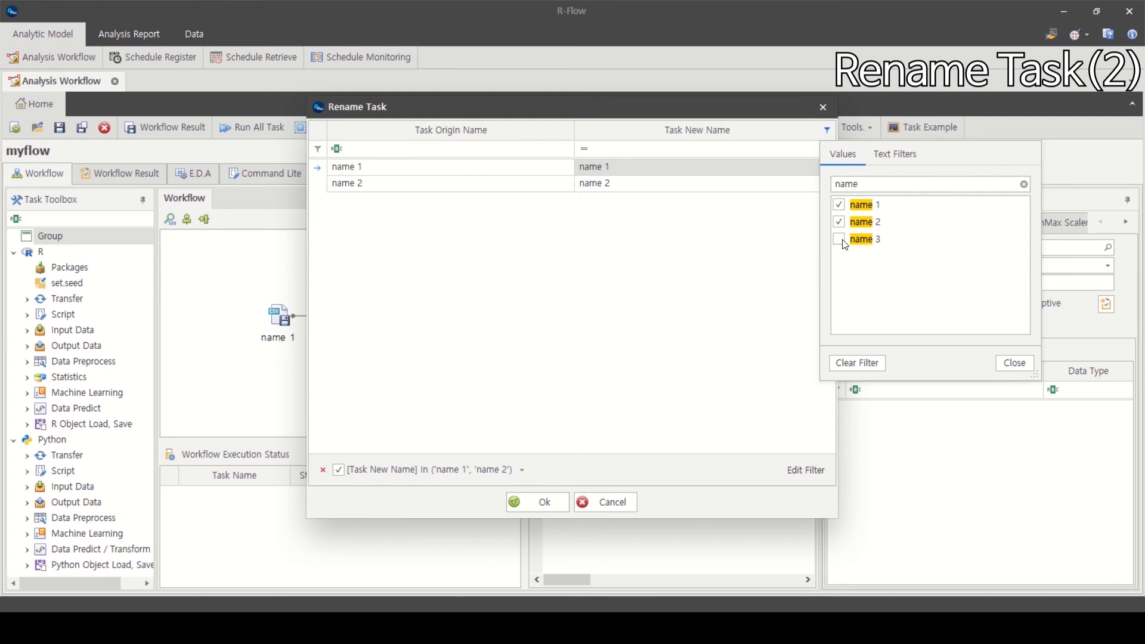
left_click(844, 240)
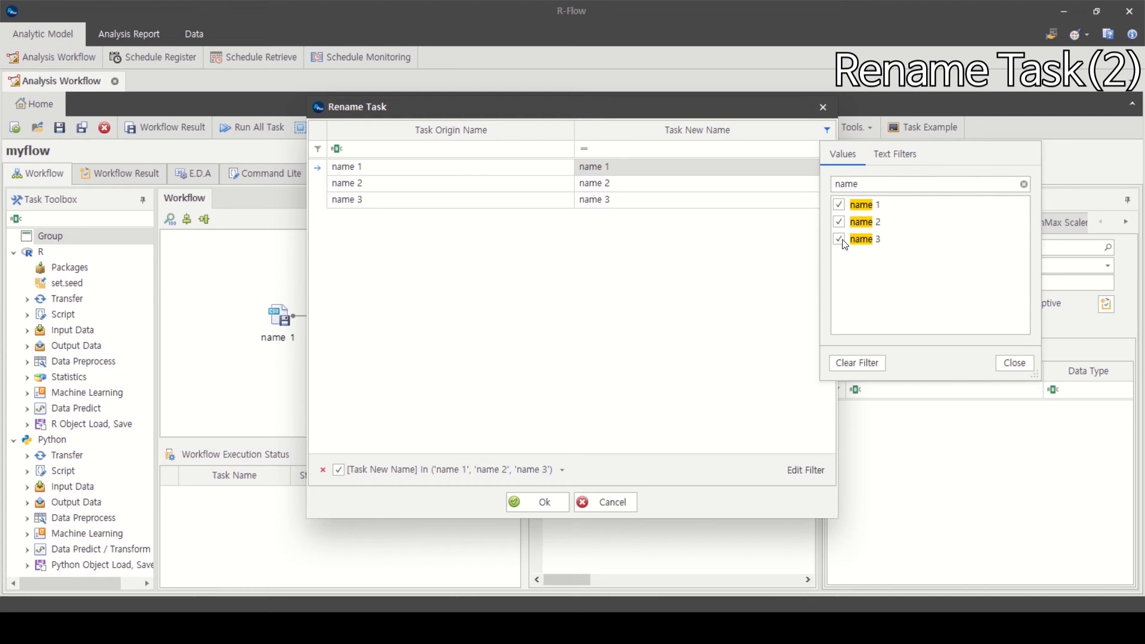
left_click(1013, 363)
left_click(620, 501)
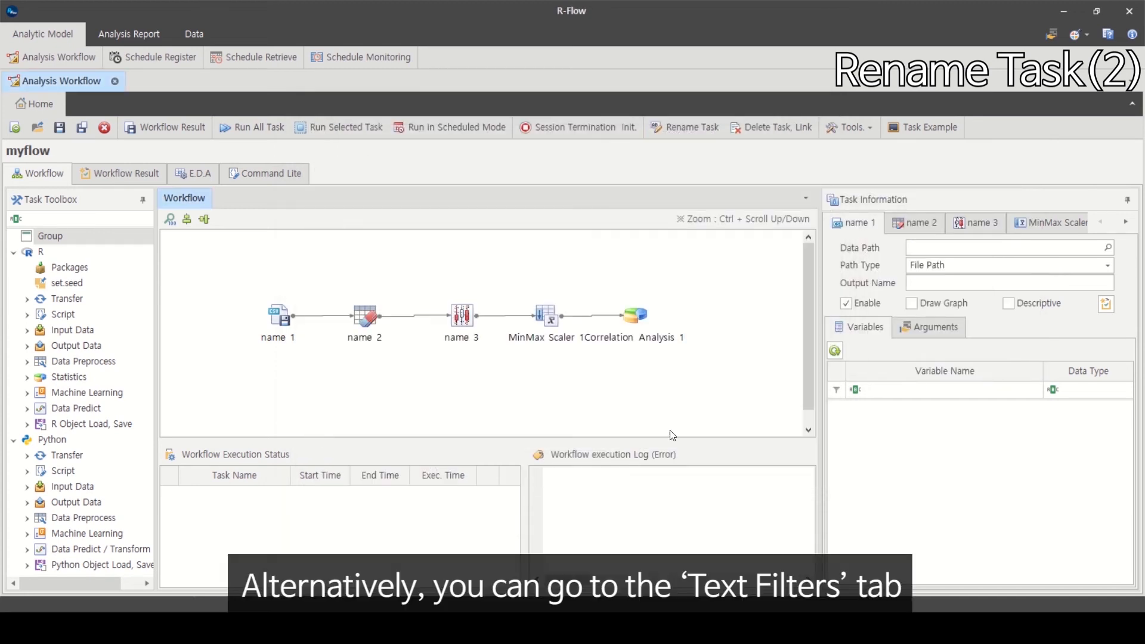
Step: Filter the new task names with a text filter set to Begins With "n", clear the filter, and cancel the task renaming
left_click(695, 128)
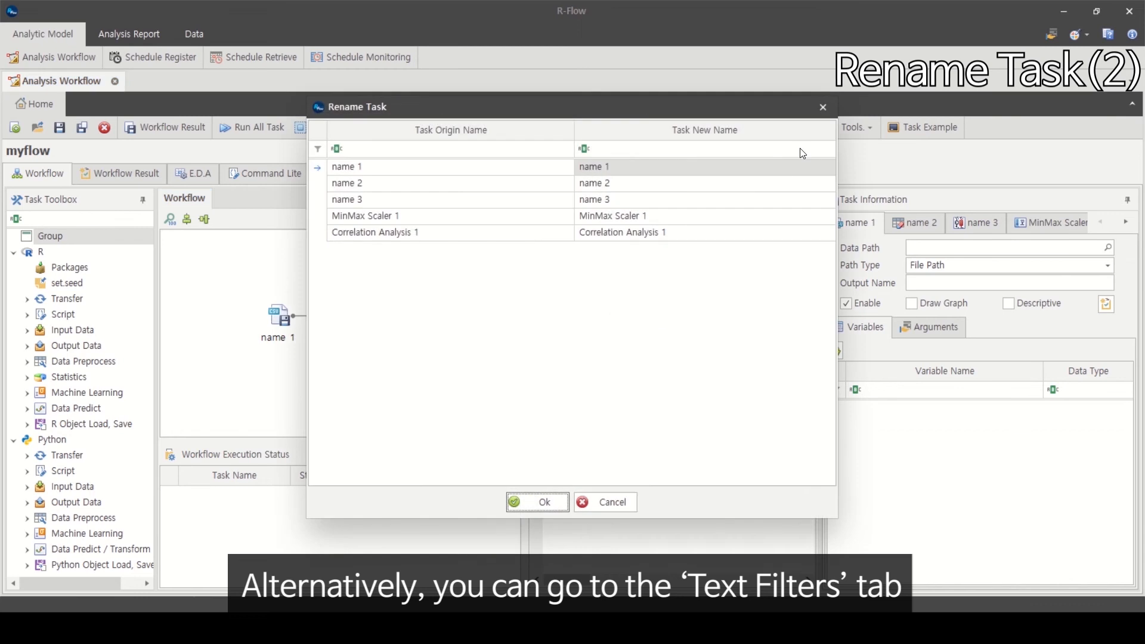
left_click(828, 131)
left_click(894, 156)
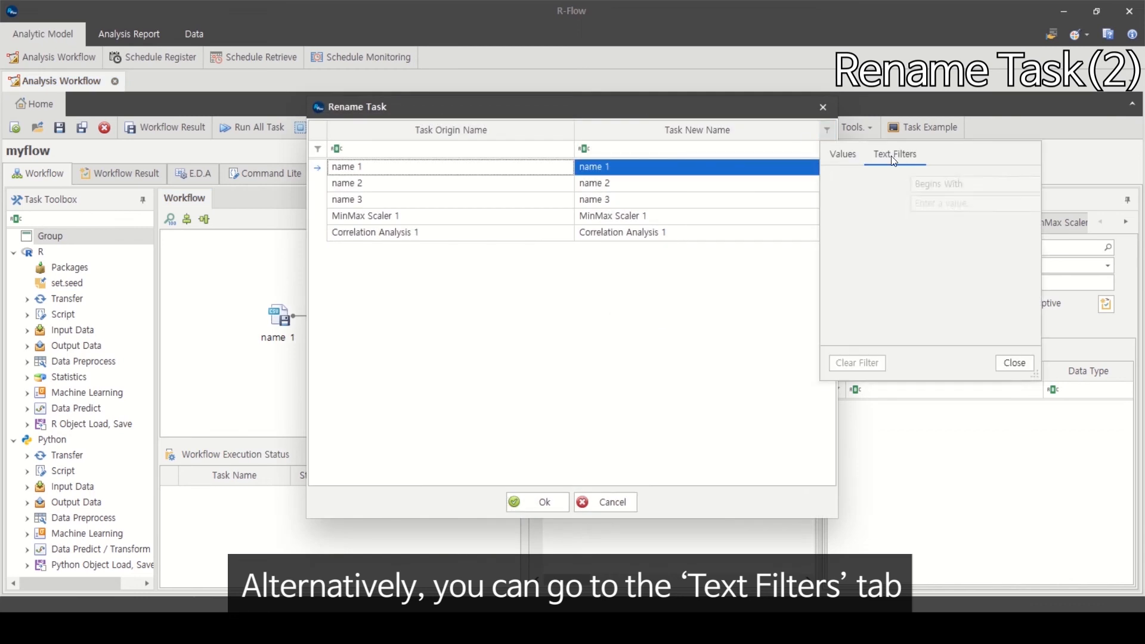
left_click(889, 204)
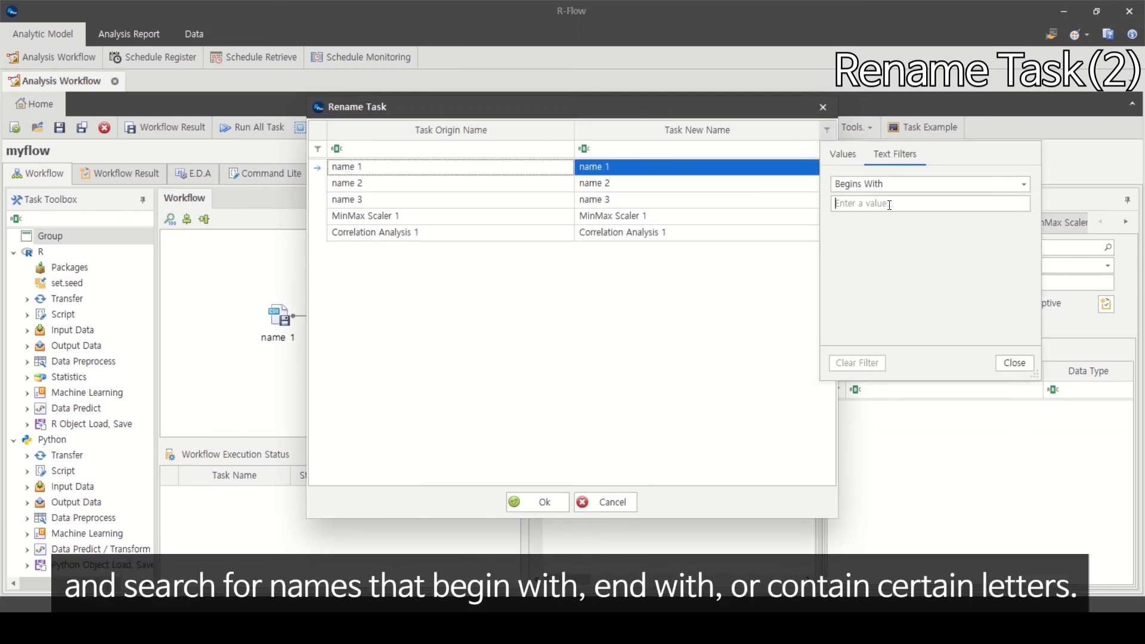
type("n")
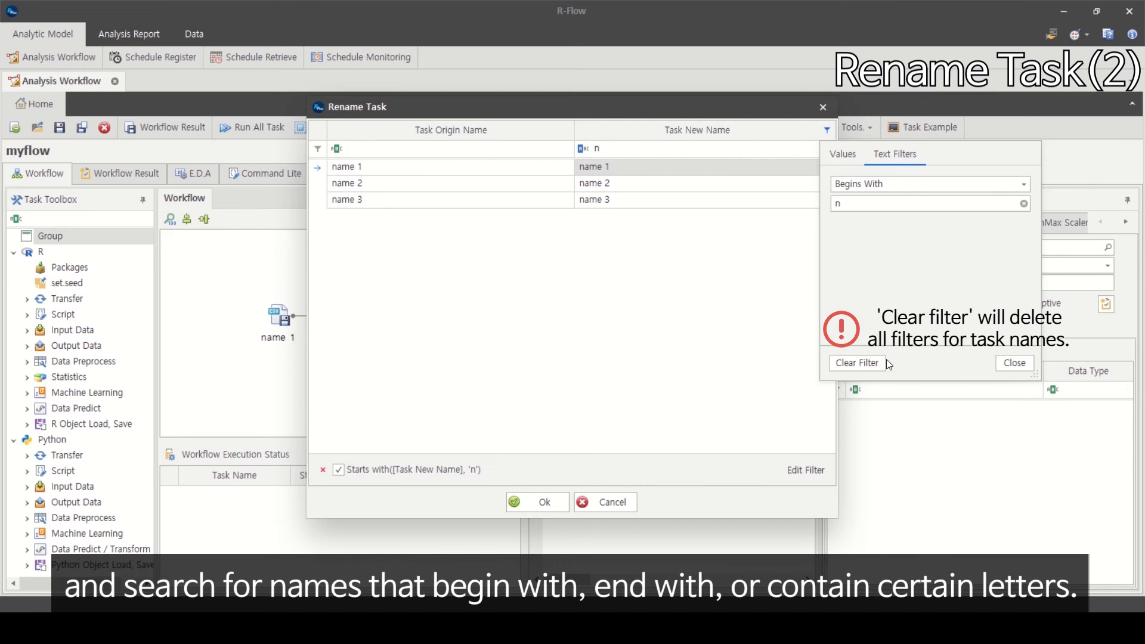
left_click(861, 364)
left_click(599, 499)
left_click(599, 500)
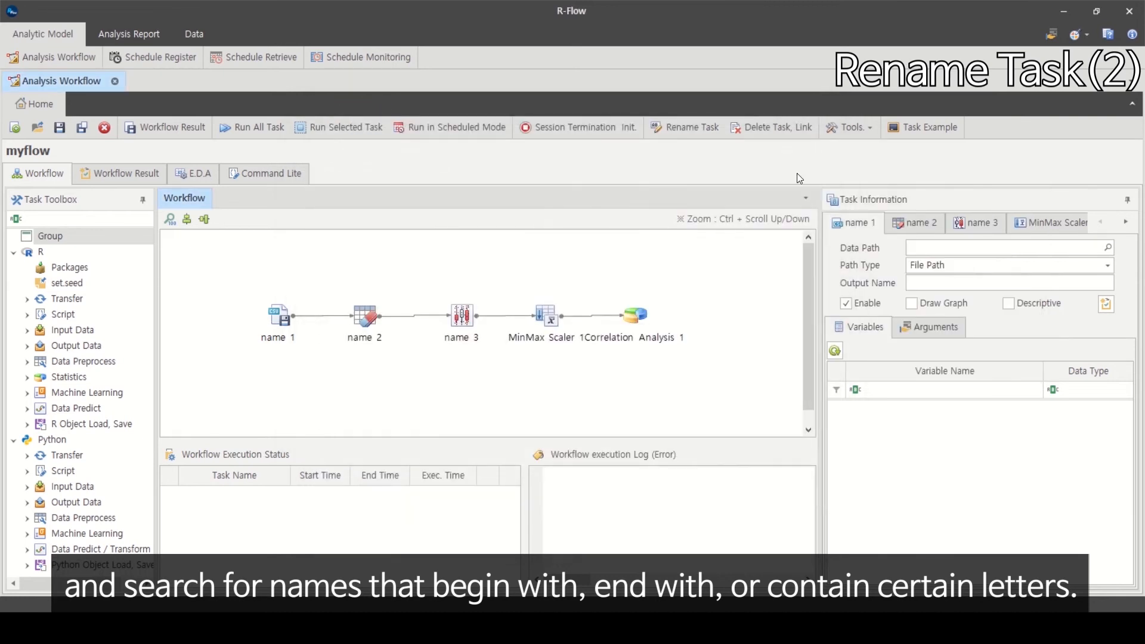
Step: Reopen the task renaming list and filter the new task names by the values name 1, name 2 and name 3
left_click(713, 131)
left_click(827, 130)
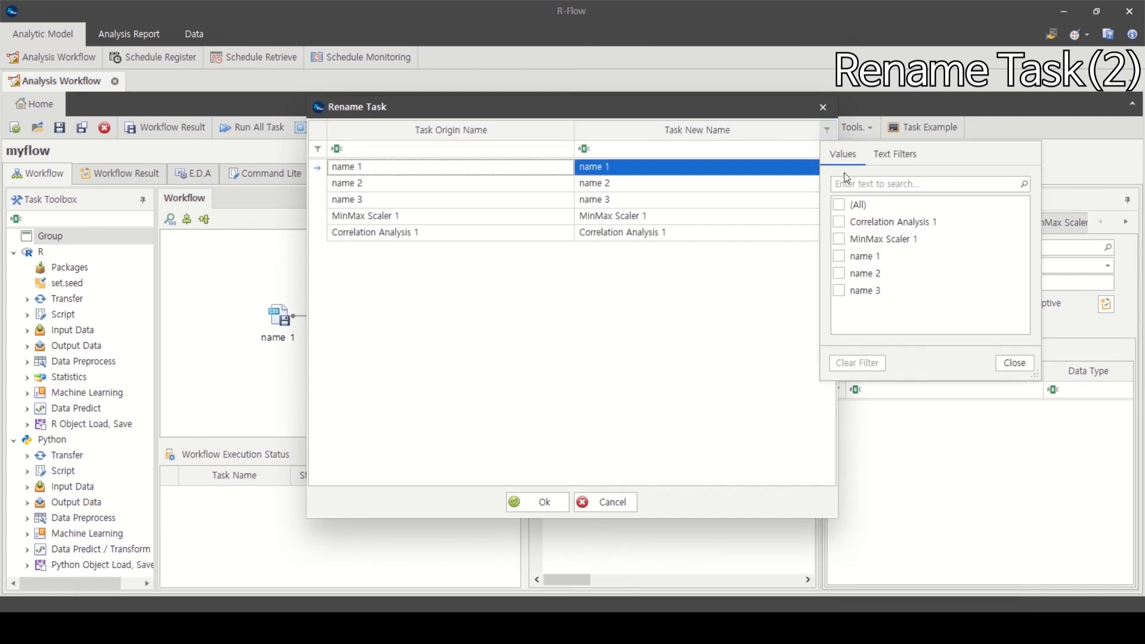
left_click(839, 256)
left_click(839, 274)
left_click(840, 291)
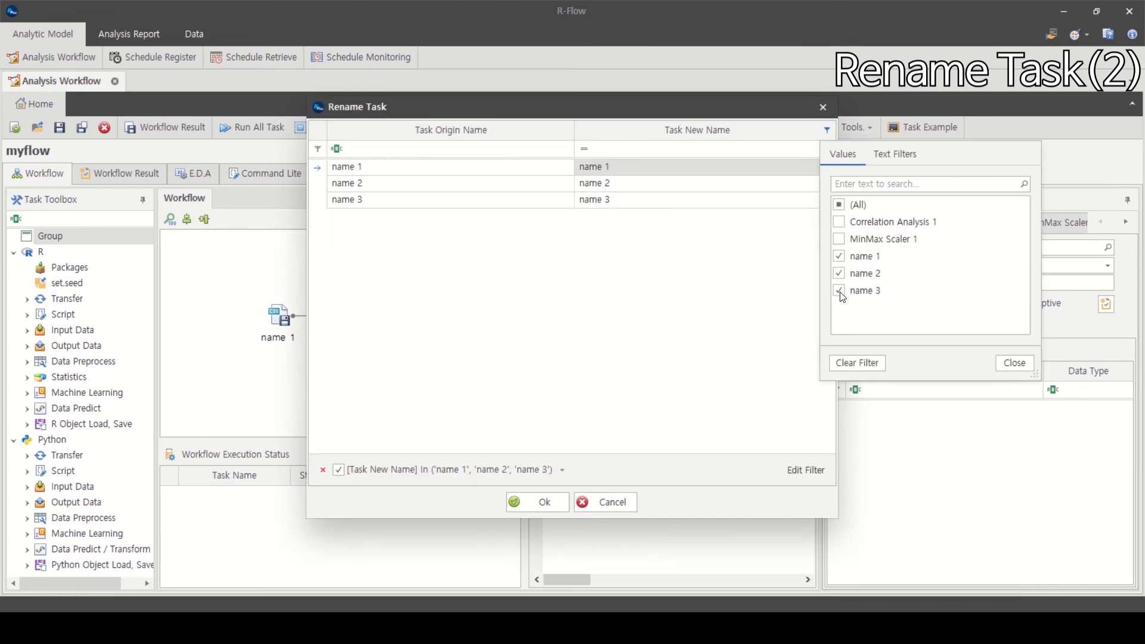
Step: Edit the filter condition manually to include "correlation analysis 1" as an additional value and apply it
left_click(804, 472)
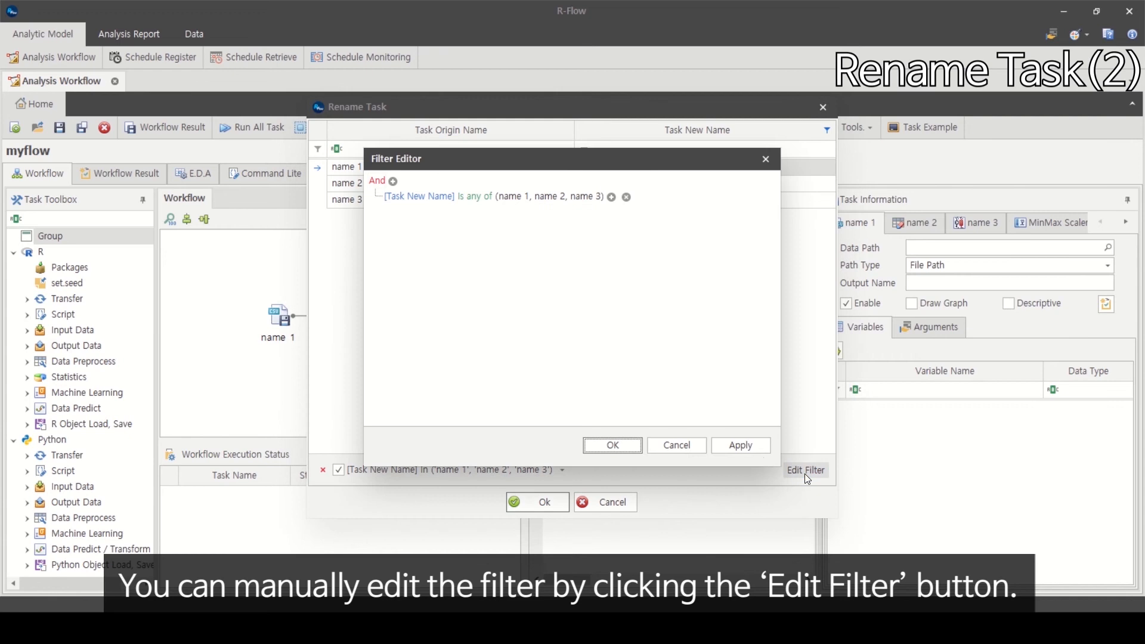
left_click(611, 197)
left_click(634, 195)
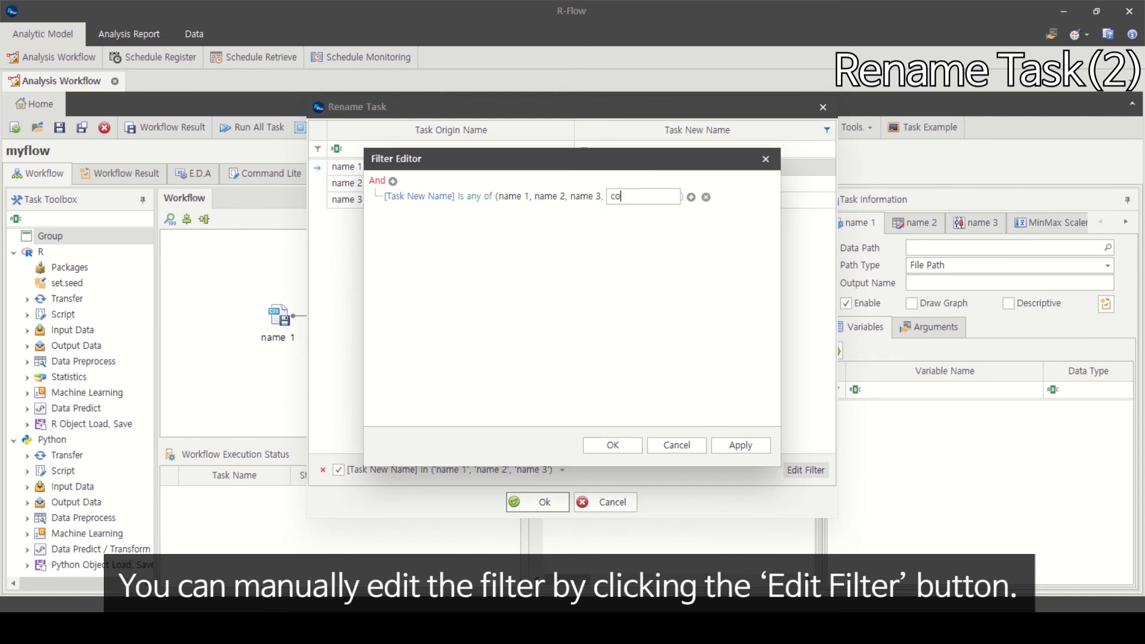
type("correlation an")
type("alysis 1")
left_click(624, 444)
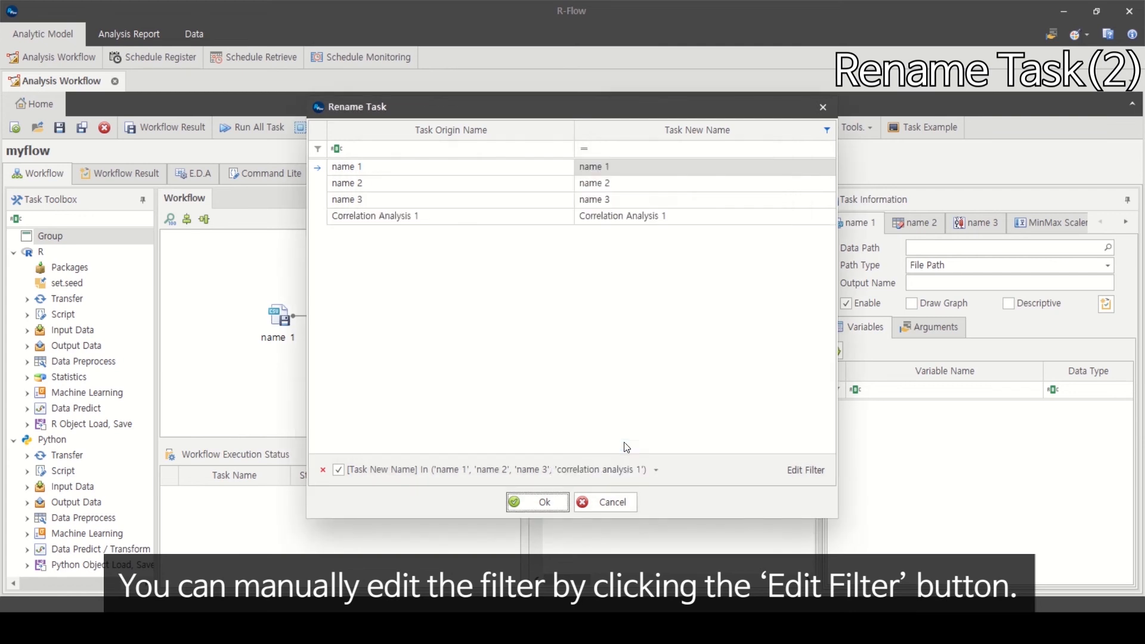
Step: Give the Correlation Analysis 1 task the new name "name 4" and confirm the renaming
left_click(663, 217)
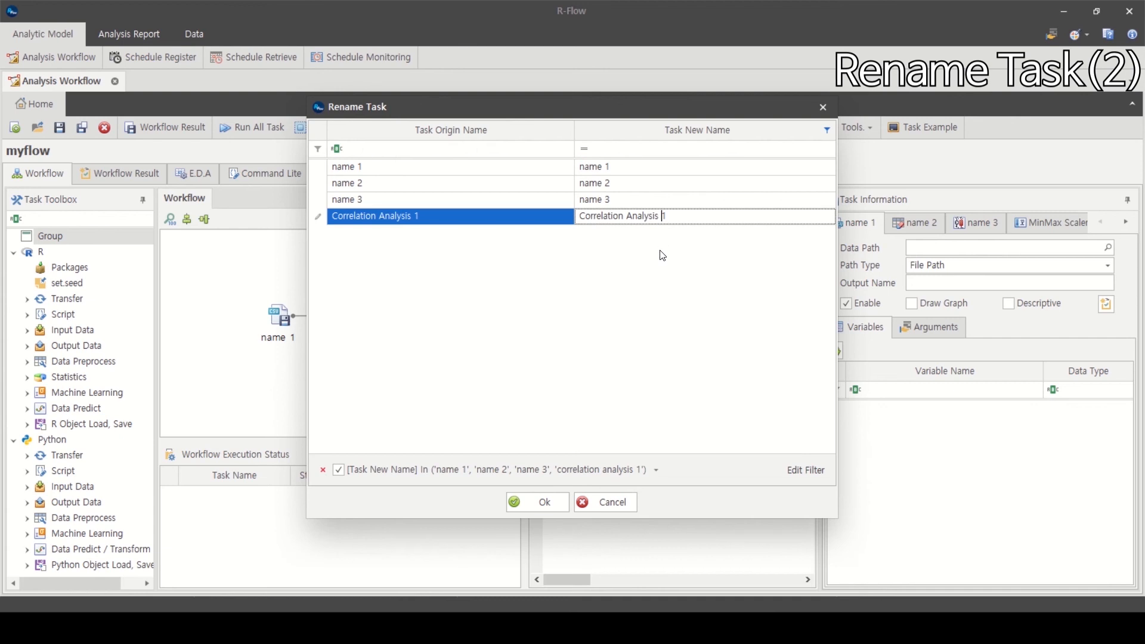
left_click_drag(659, 218, 580, 217)
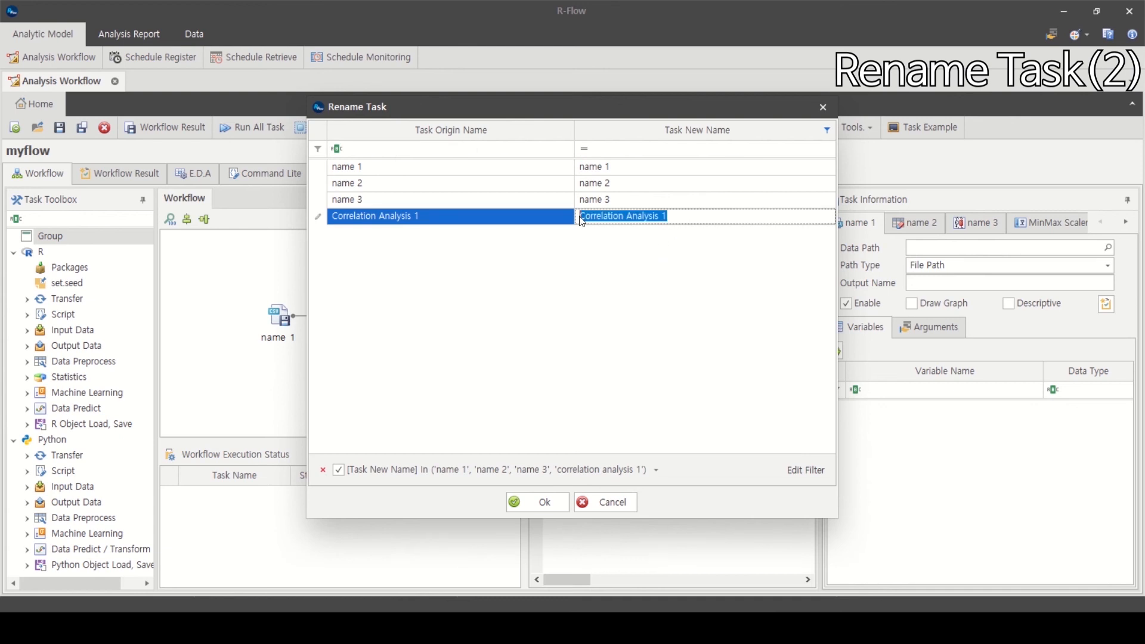
type("name 4")
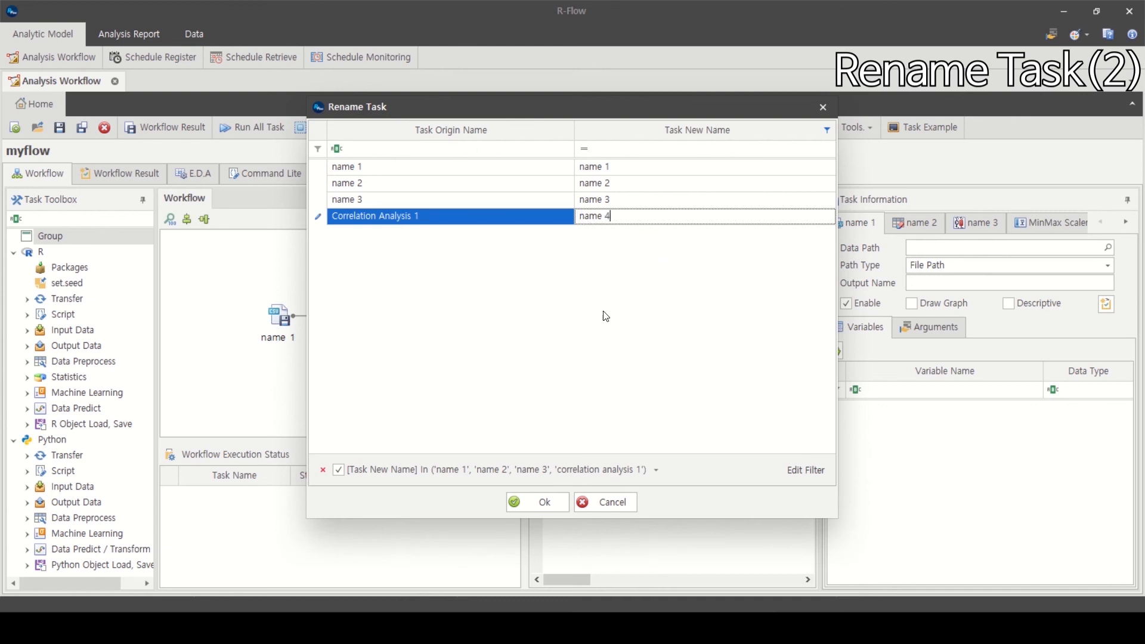
left_click(542, 496)
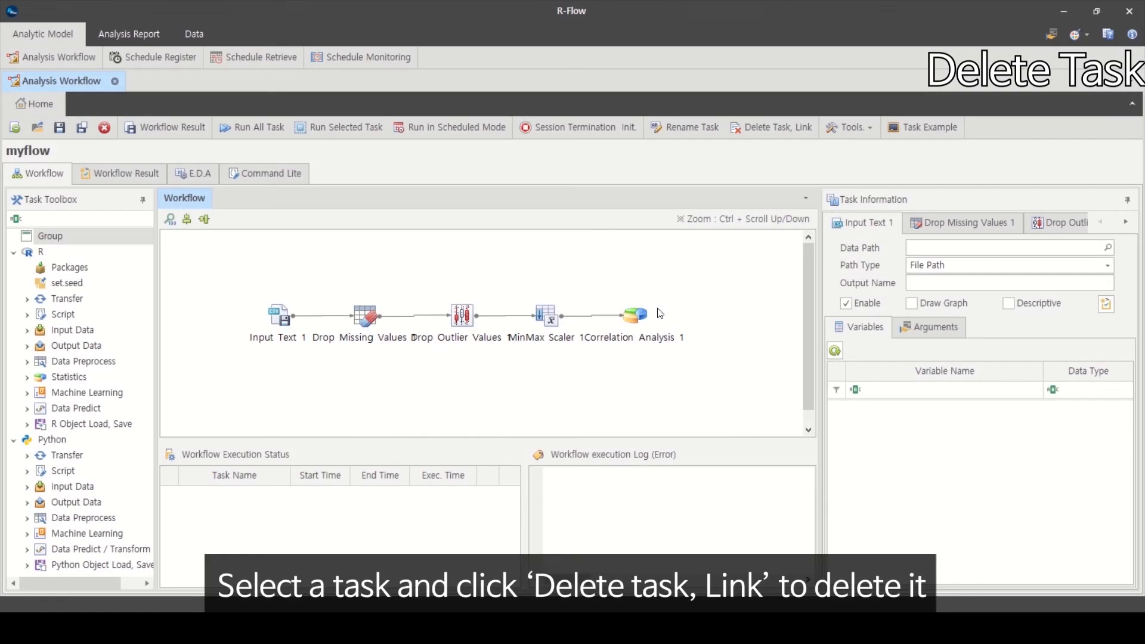
Step: Delete the Correlation Analysis 1 task from the workflow and confirm the deletion
left_click(637, 316)
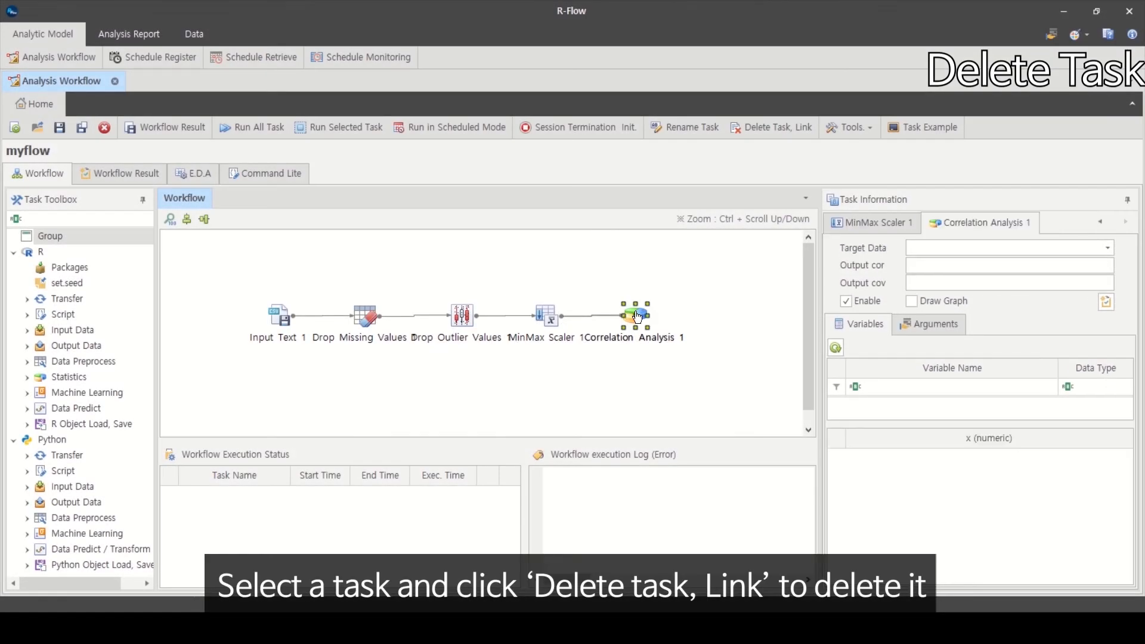
left_click(774, 130)
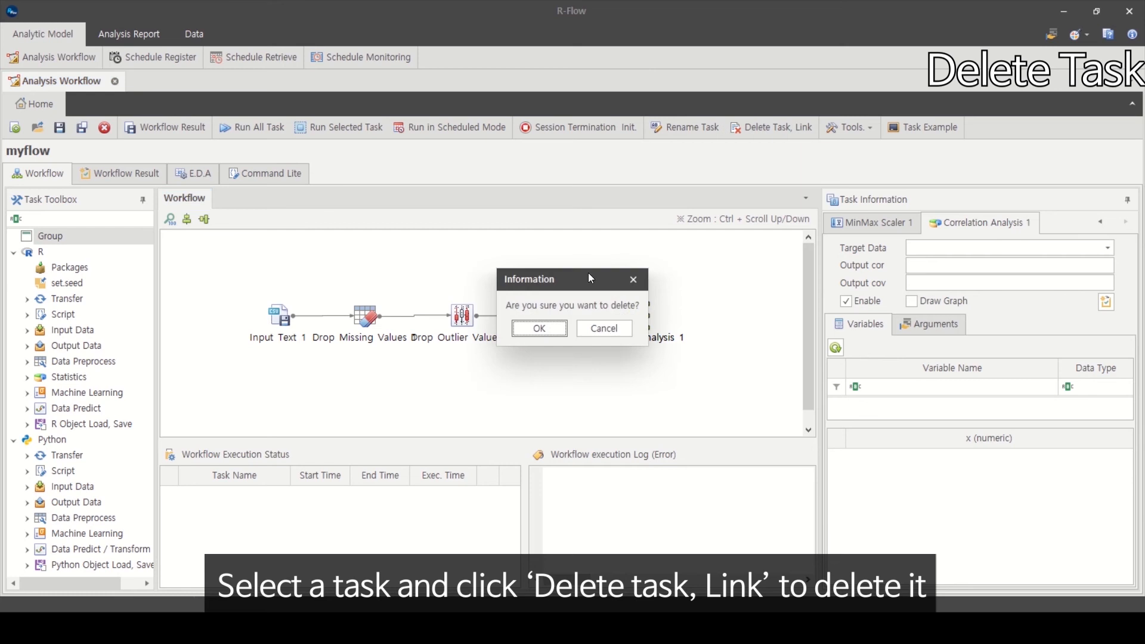
left_click(536, 328)
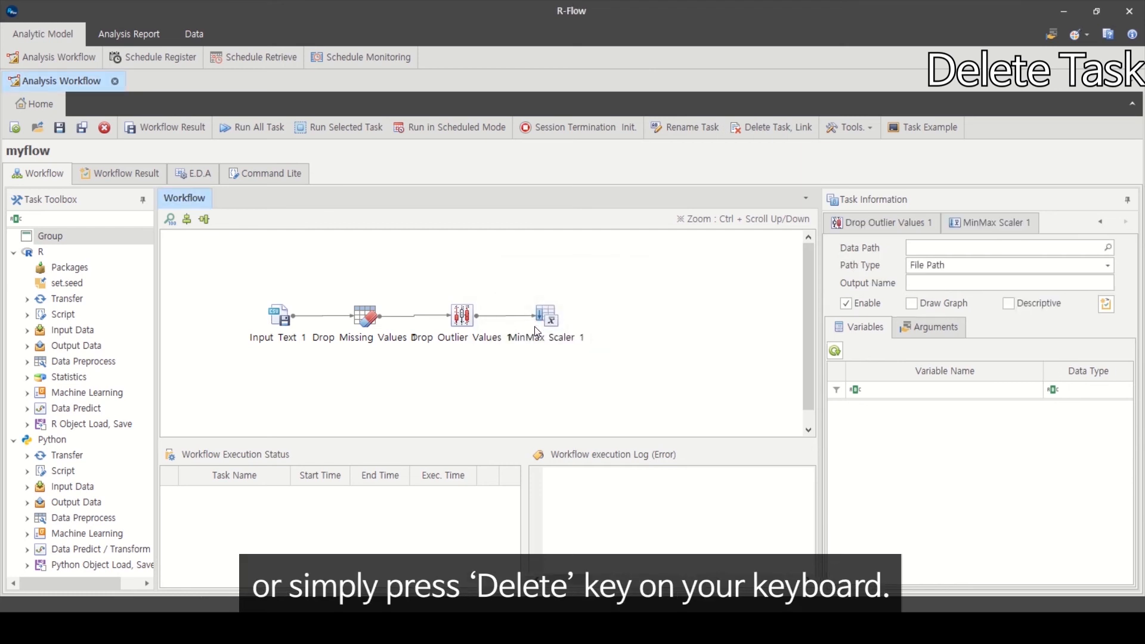
Step: Select the MinMax Scaler 1 and Drop Outlier Values 1 tasks together and delete both from the workflow
left_click(538, 331)
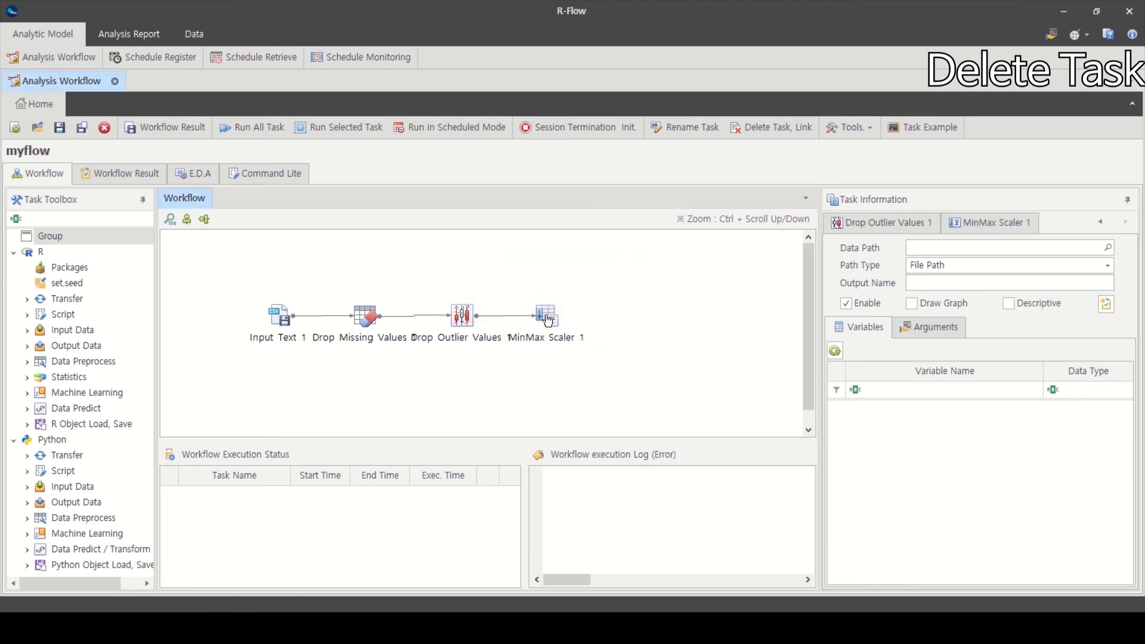
left_click(461, 320, "ctrl")
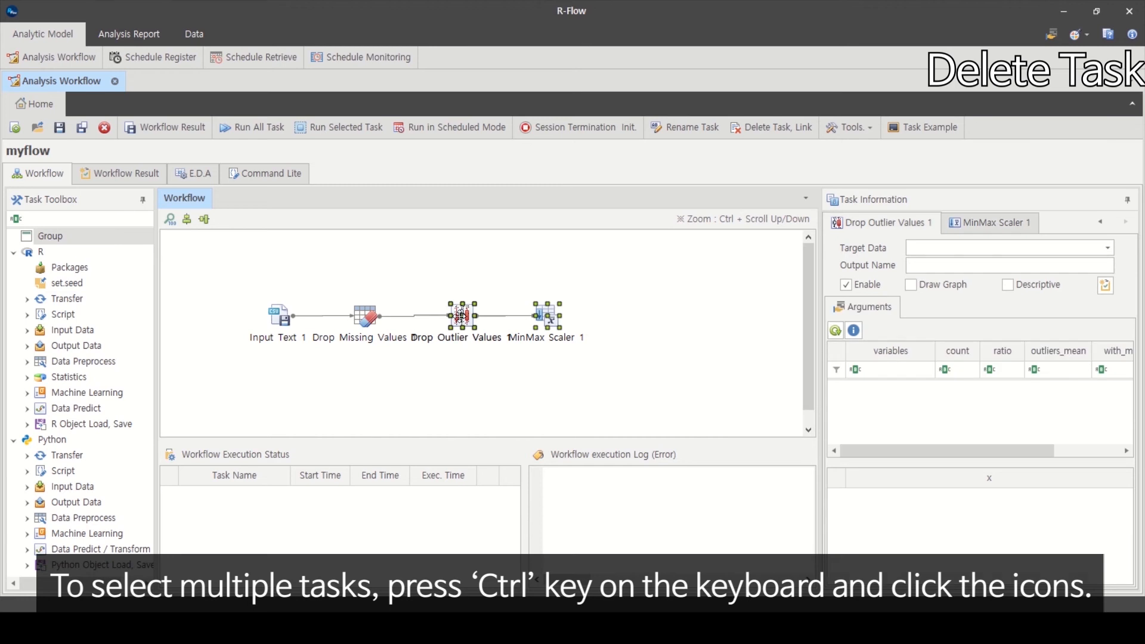
left_click(781, 122)
left_click(553, 328)
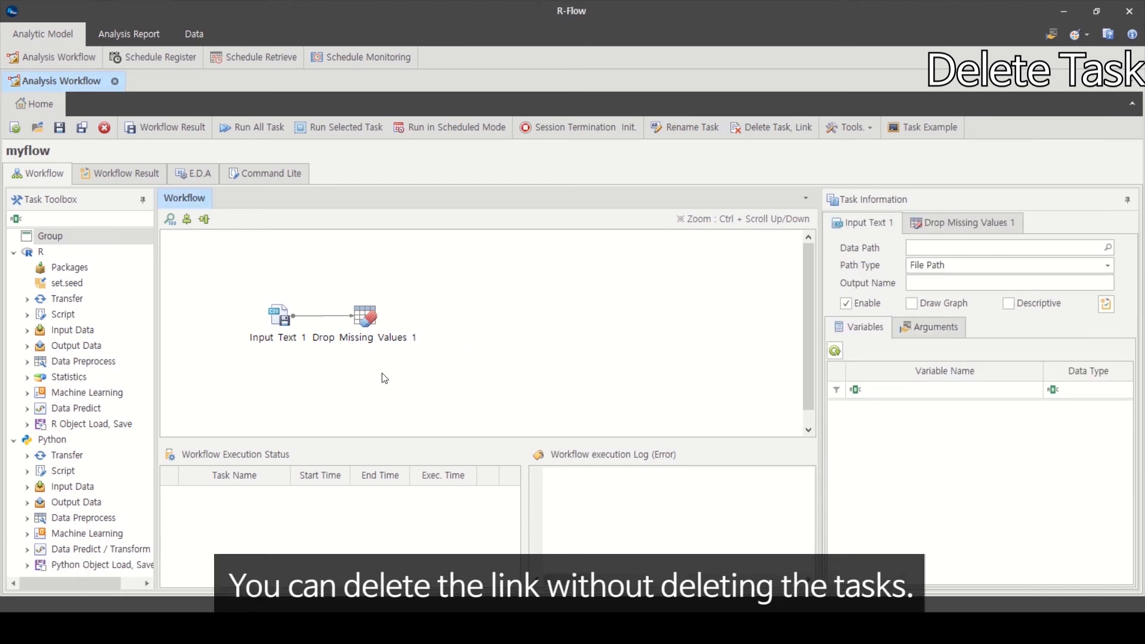
Step: Delete only the link between Input Text 1 and Drop Missing Values 1, keeping both tasks
left_click(316, 316)
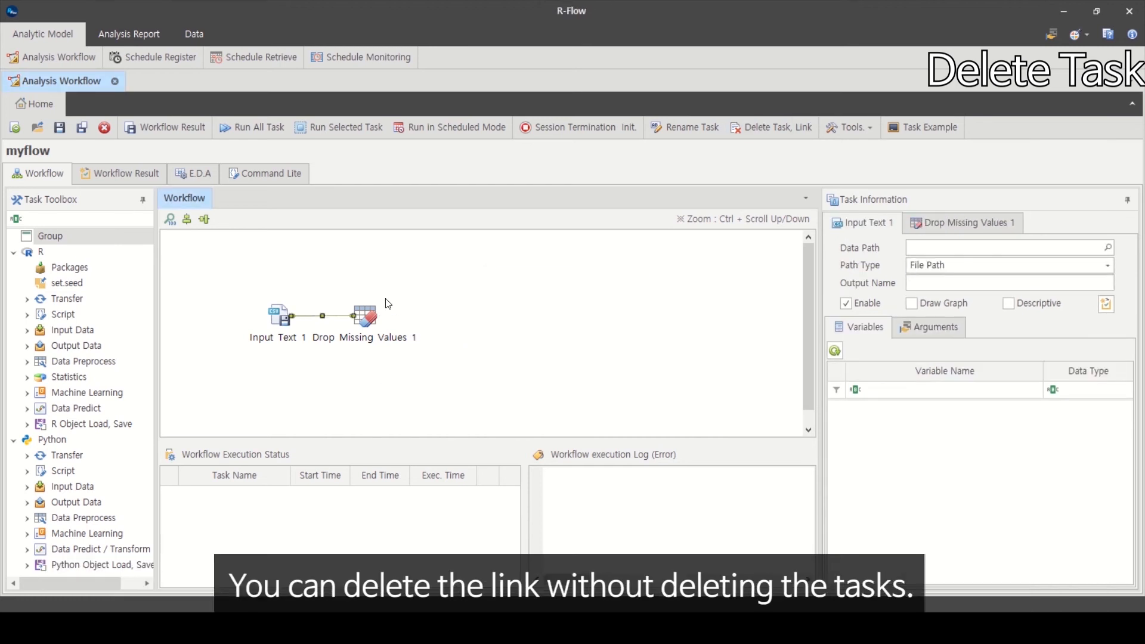
left_click(753, 129)
left_click(551, 329)
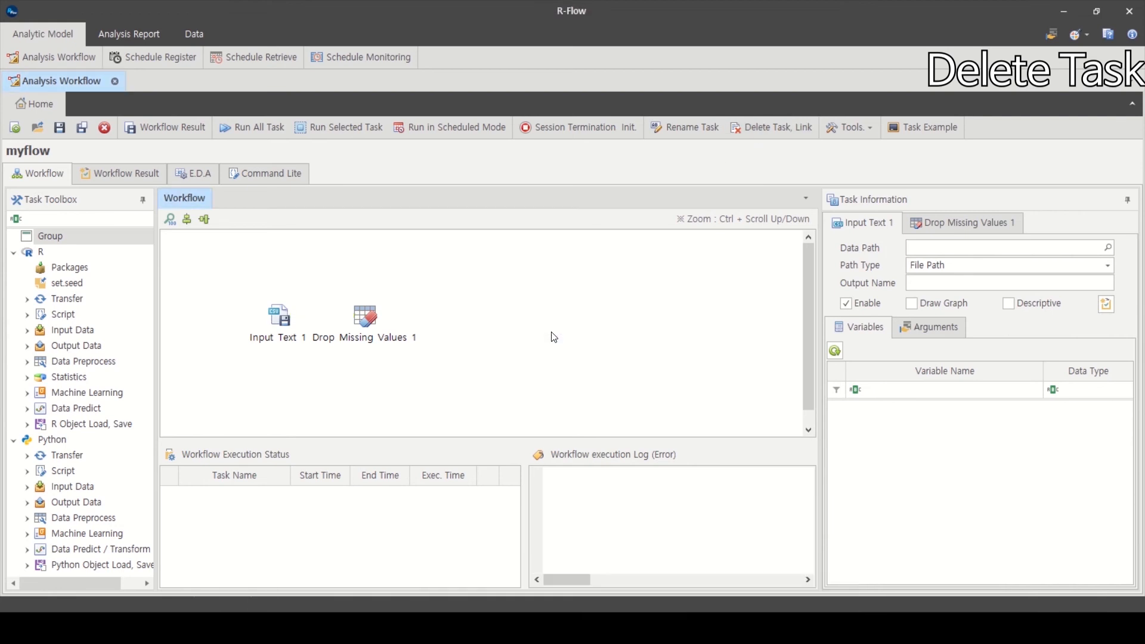
Step: Select the unlinked Input Text 1 and Drop Missing Values 1 tasks together and delete them
left_click_drag(220, 287, 471, 389)
left_click(766, 129)
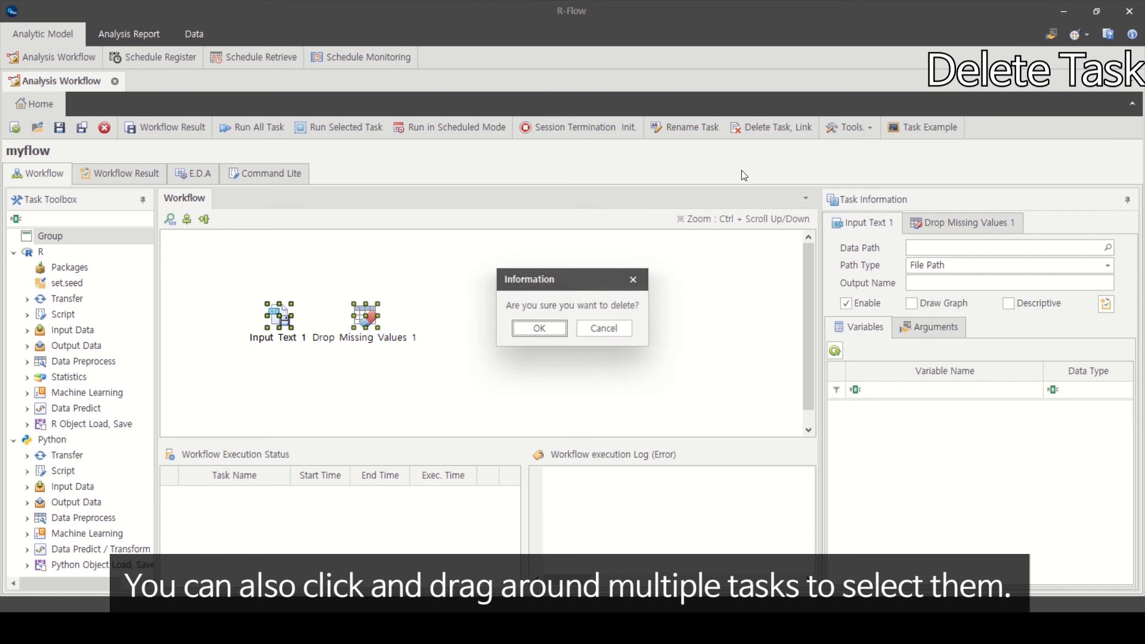
left_click(517, 330)
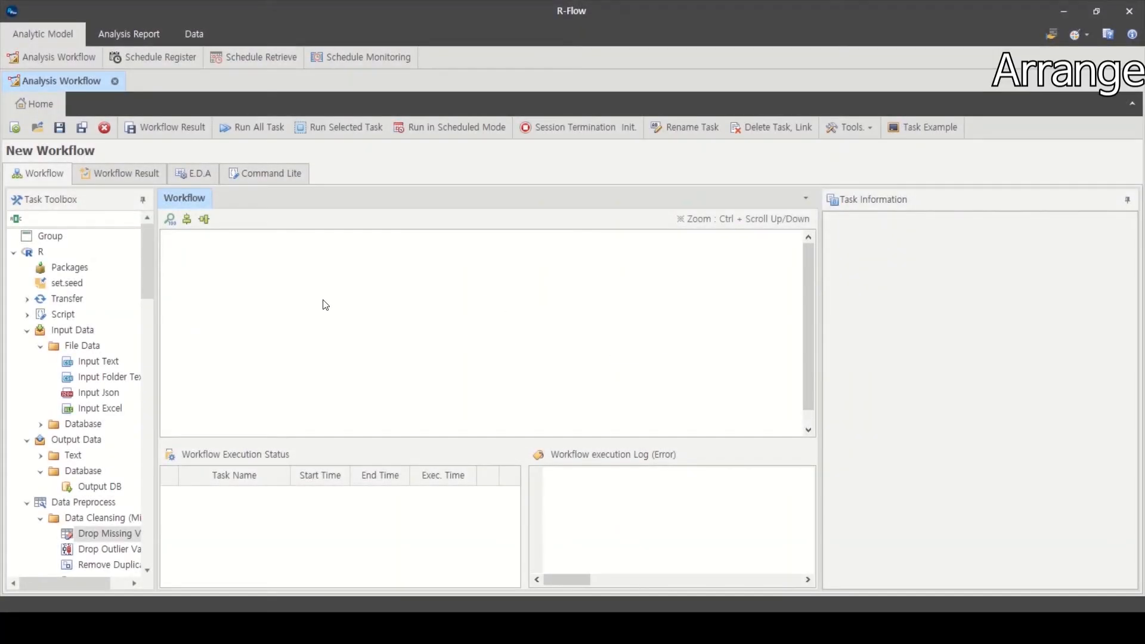
Step: Add Input Text, Drop Missing Values and Output DB tasks to the new workflow, with Output DB below Drop Missing Values
left_click_drag(92, 361, 232, 295)
left_click_drag(120, 533, 334, 280)
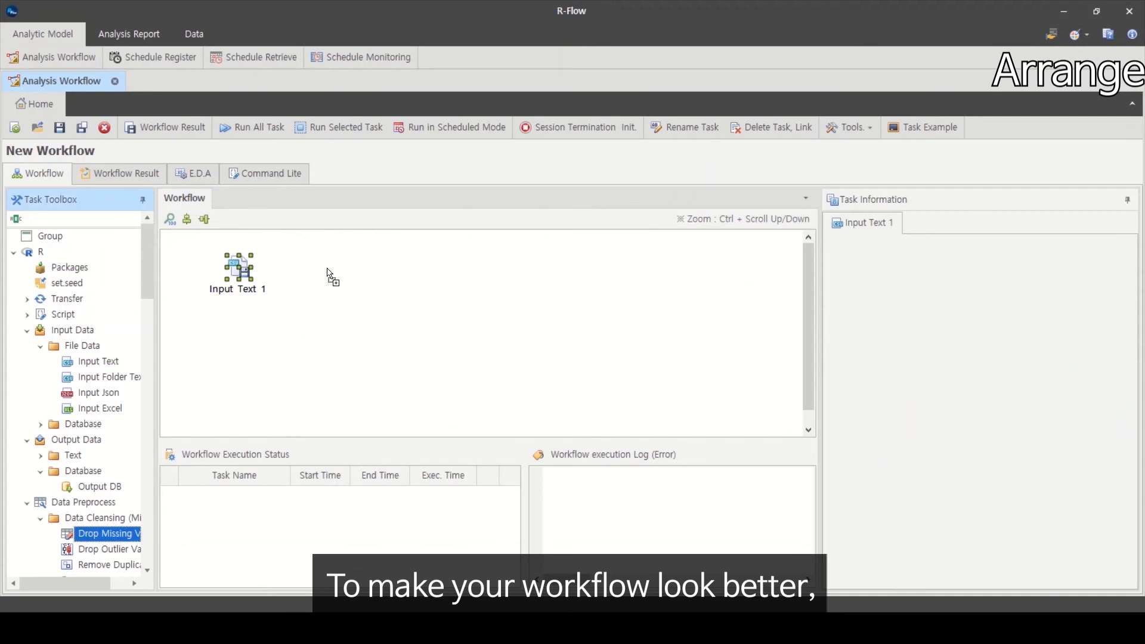
left_click_drag(90, 487, 337, 346)
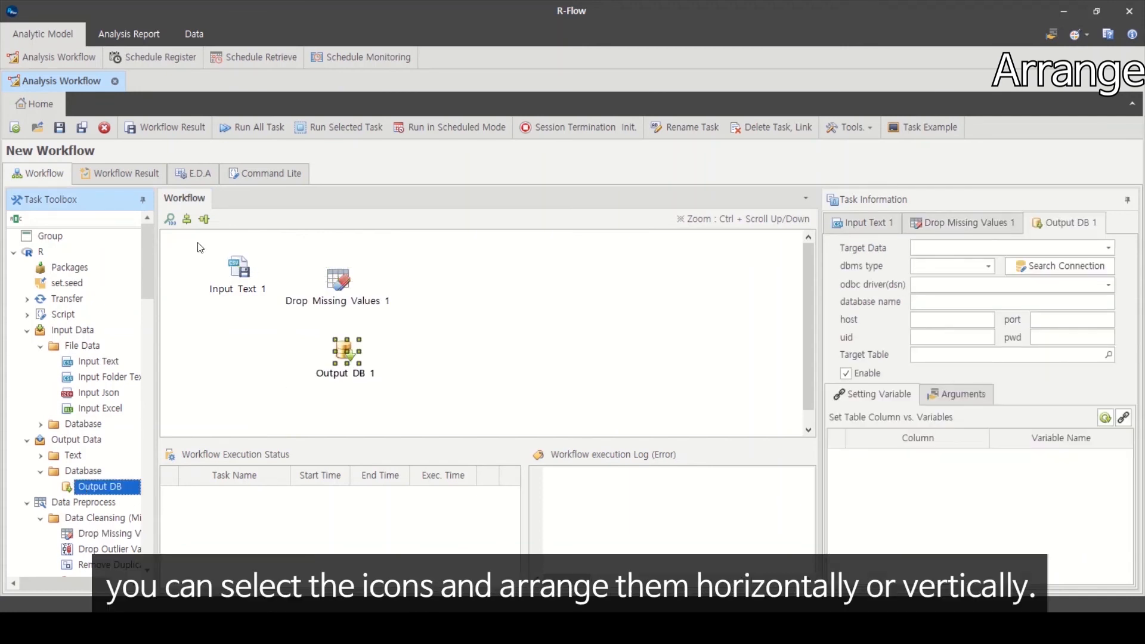
Step: Arrange the Input Text 1 and Drop Missing Values 1 tasks horizontally in one row
left_click_drag(198, 245, 404, 328)
left_click(204, 219)
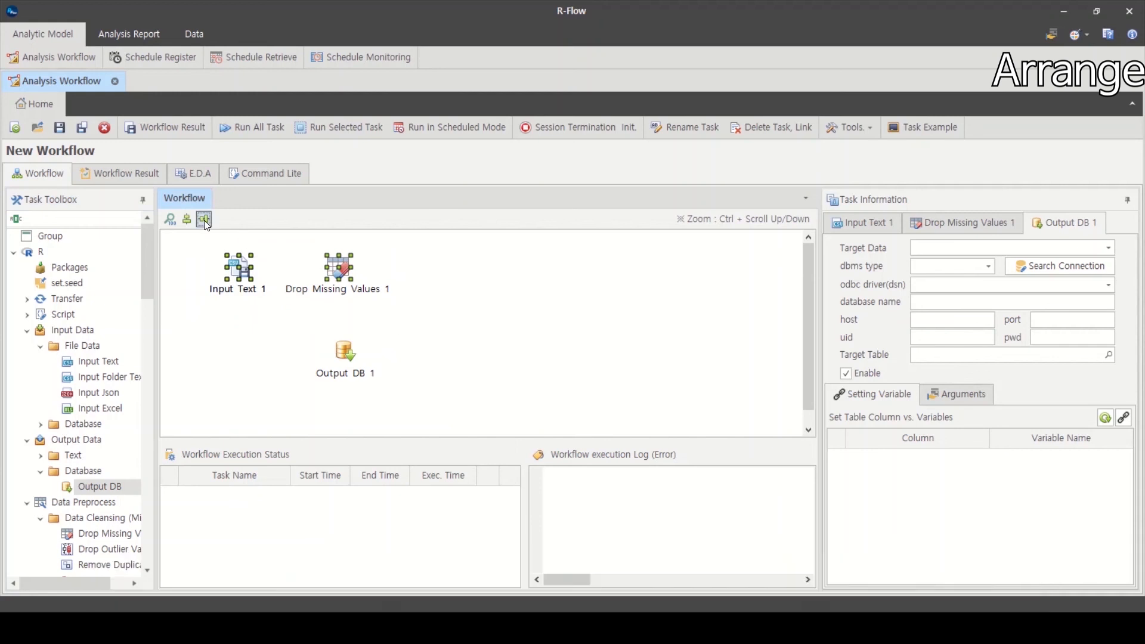
left_click(295, 249)
Step: Arrange the Drop Missing Values 1 and Output DB 1 tasks vertically in one column
left_click_drag(294, 249, 418, 406)
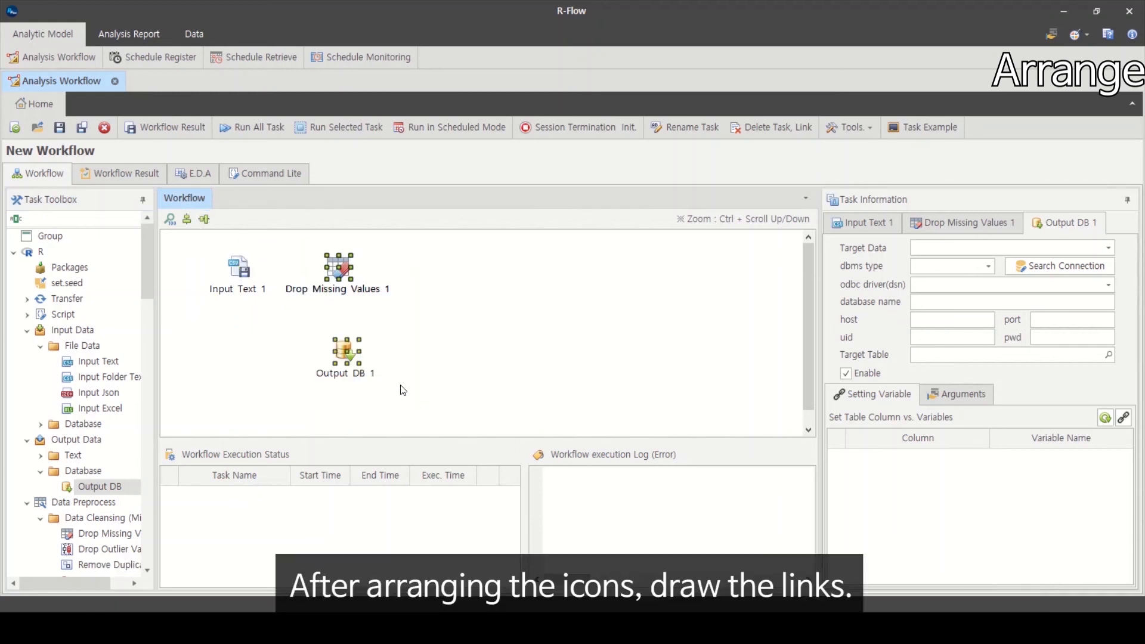
left_click(186, 220)
left_click(256, 346)
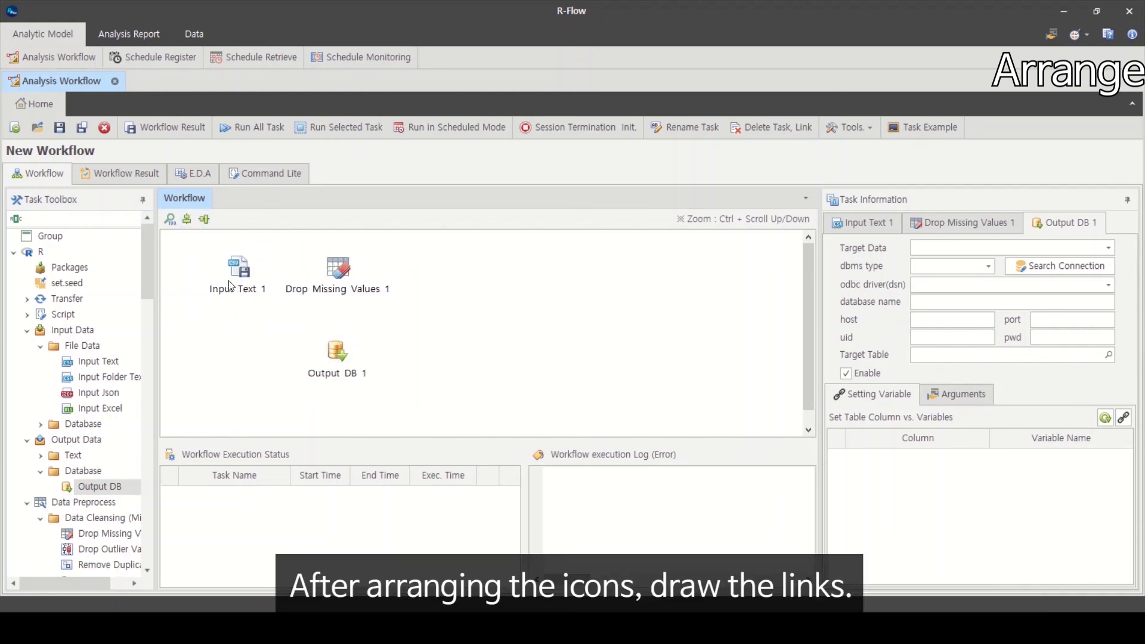
Step: Link the arranged Input Text, Drop Missing Values and Output DB tasks, and link Drop Outlier Values 1 to Output Json 1
left_click_drag(258, 266, 340, 355)
left_click(532, 358)
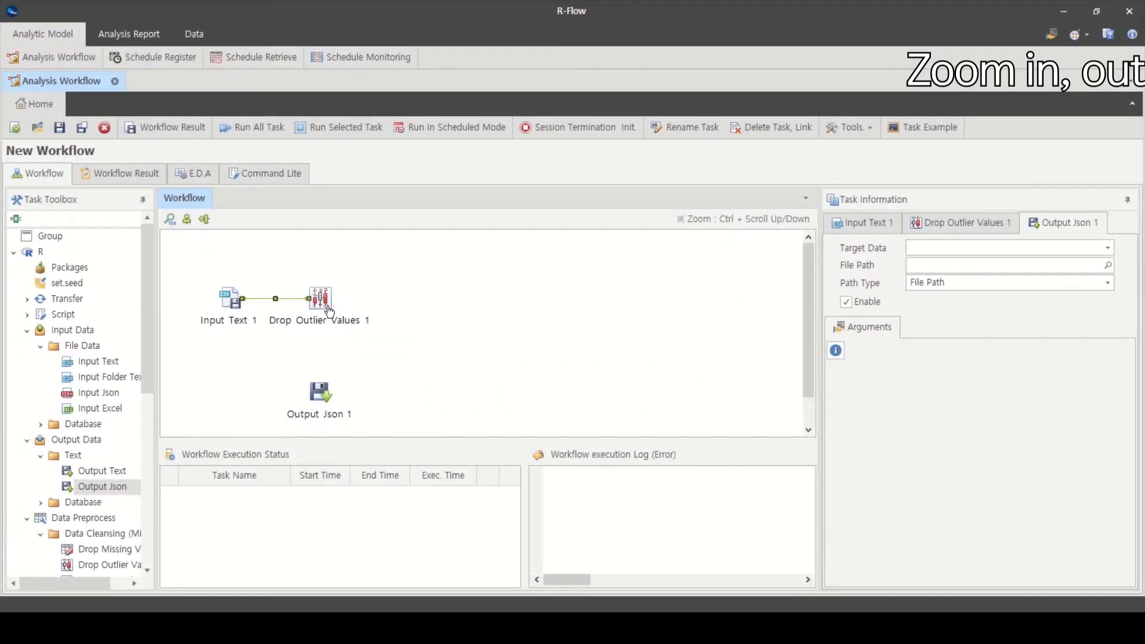
left_click_drag(320, 304, 322, 392)
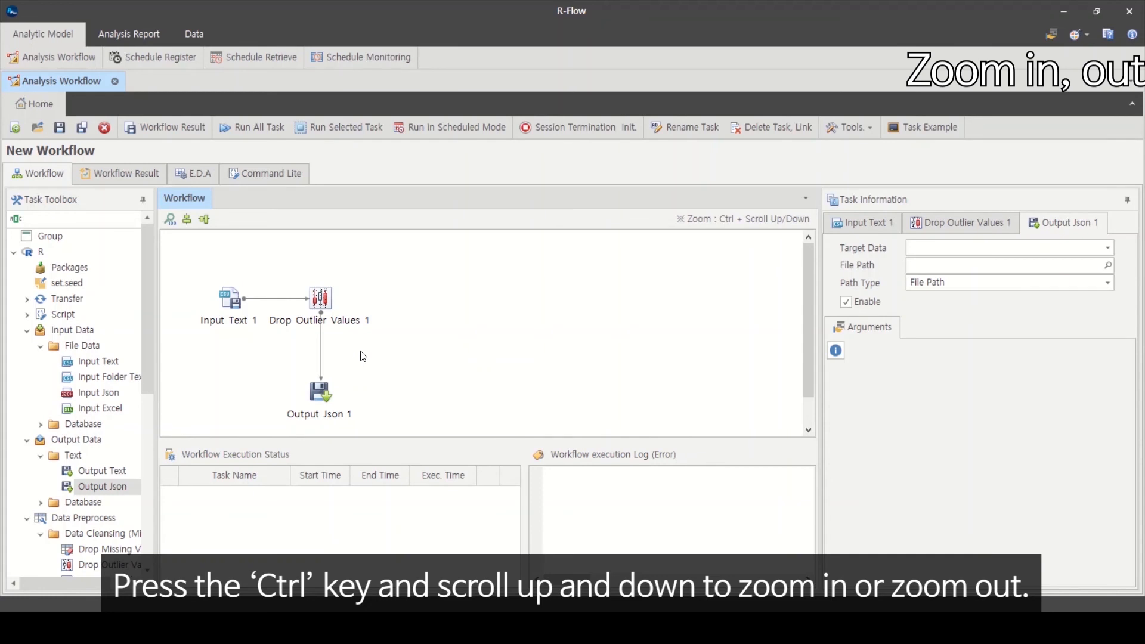
Step: Zoom the workflow in and out, and reset its zoom to 100%
scroll(365, 355, "up", 2)
scroll(368, 353, "up", 1)
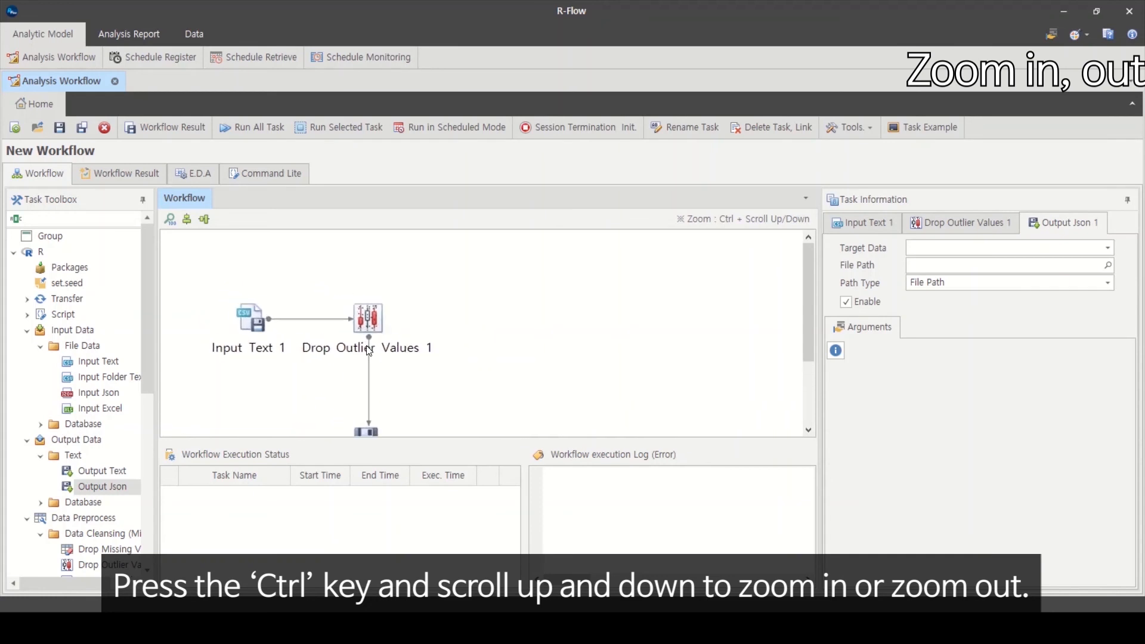
scroll(369, 353, "down", 4)
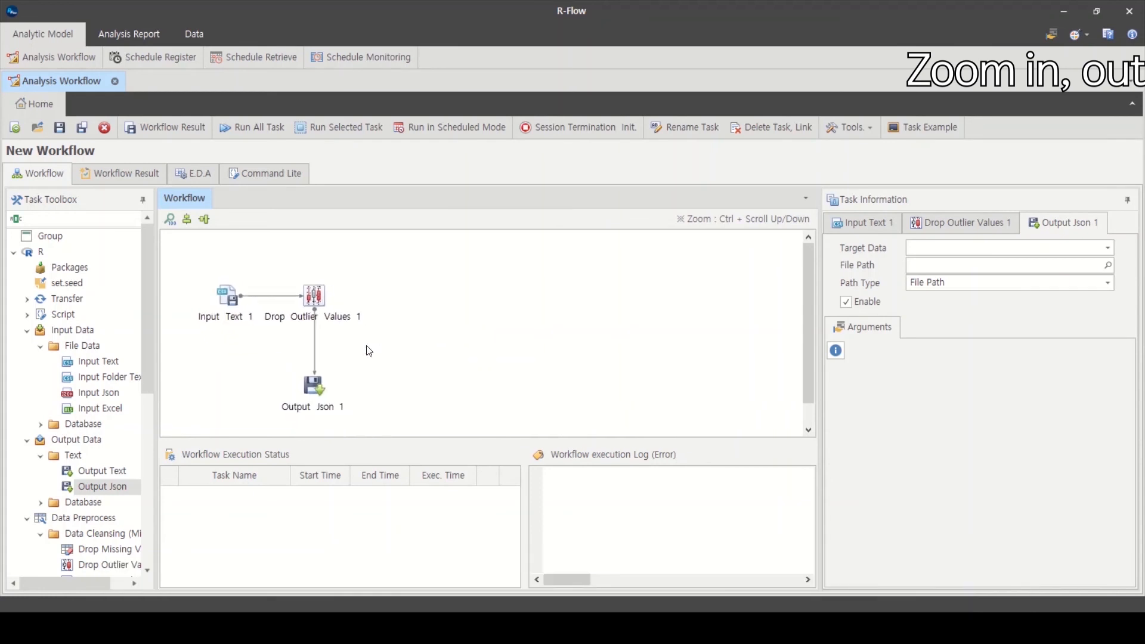
scroll(369, 352, "down", 1)
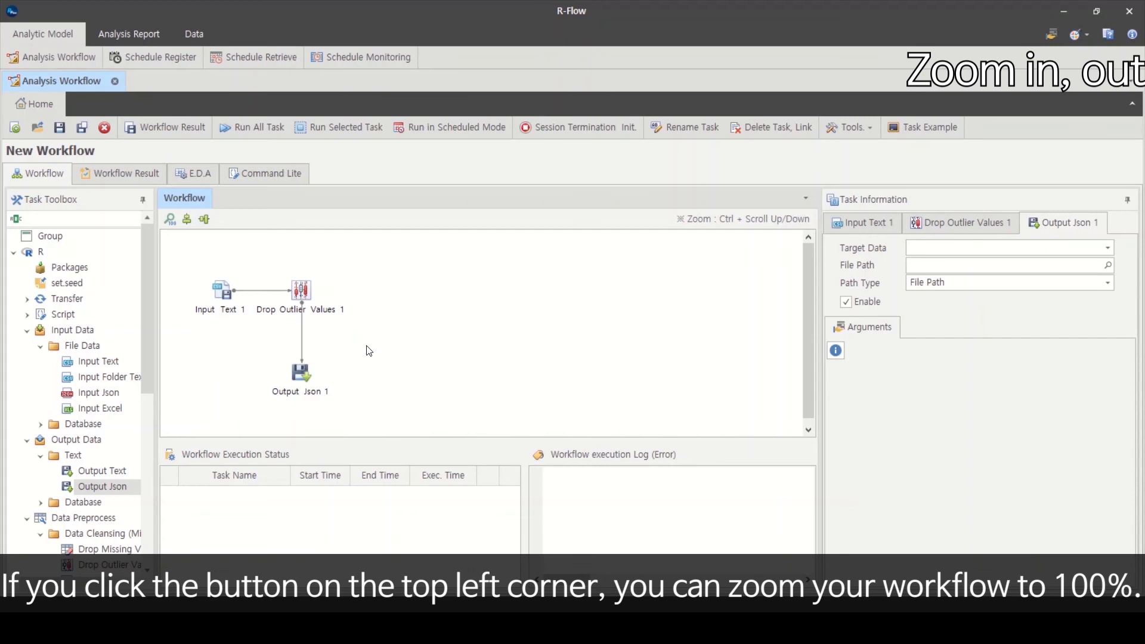
left_click(170, 220)
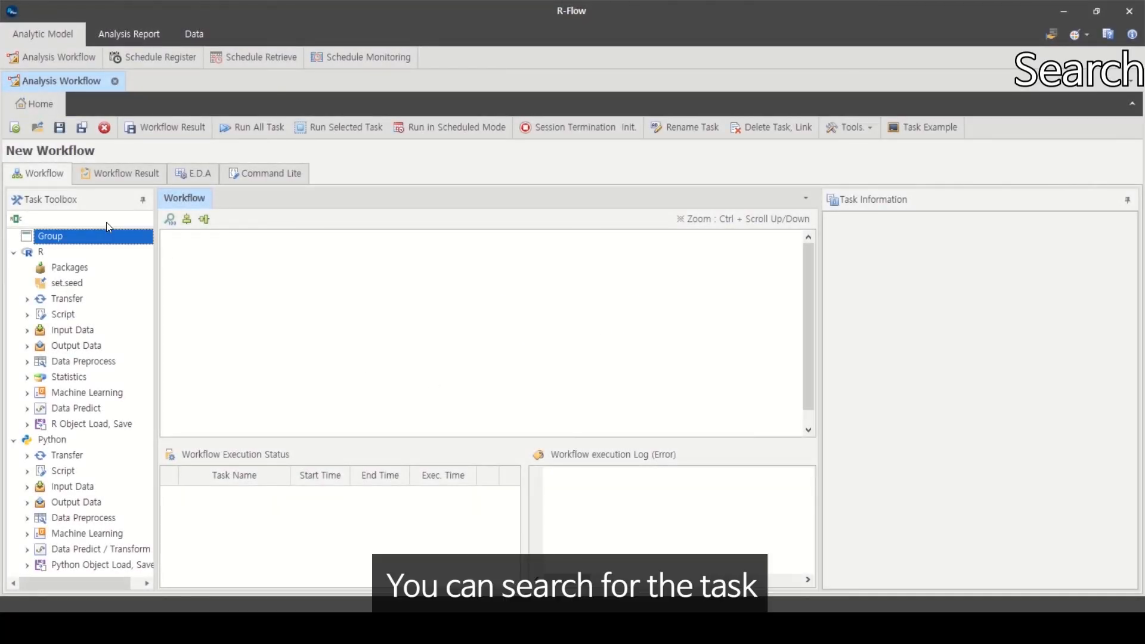
Step: Search the task toolbox for "correlation"
left_click(106, 219)
type("corre")
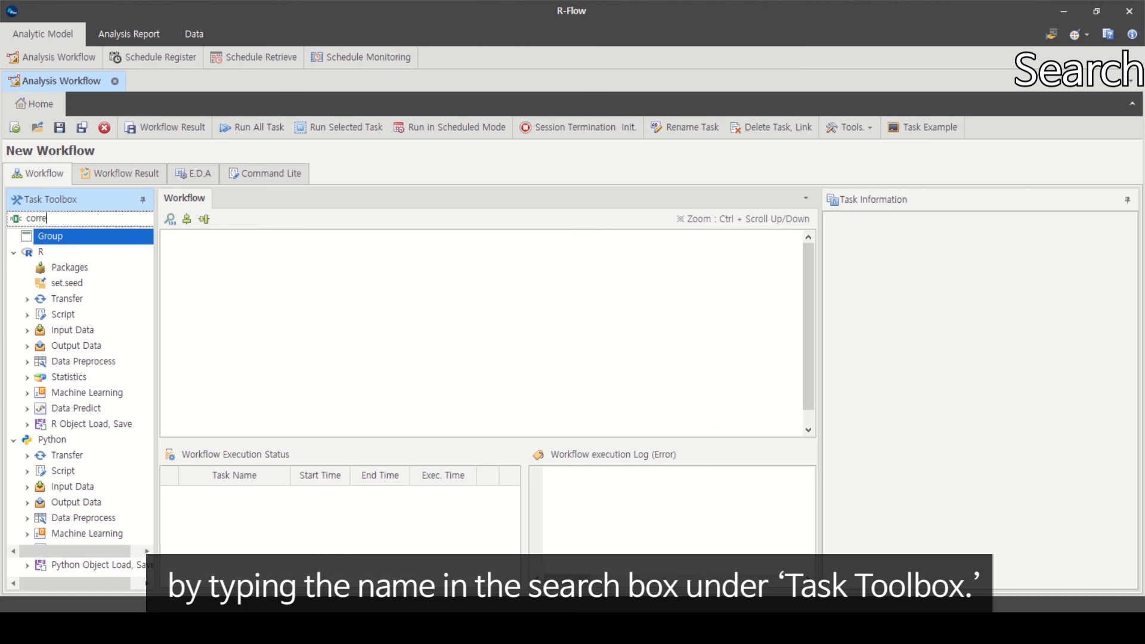
type("lation")
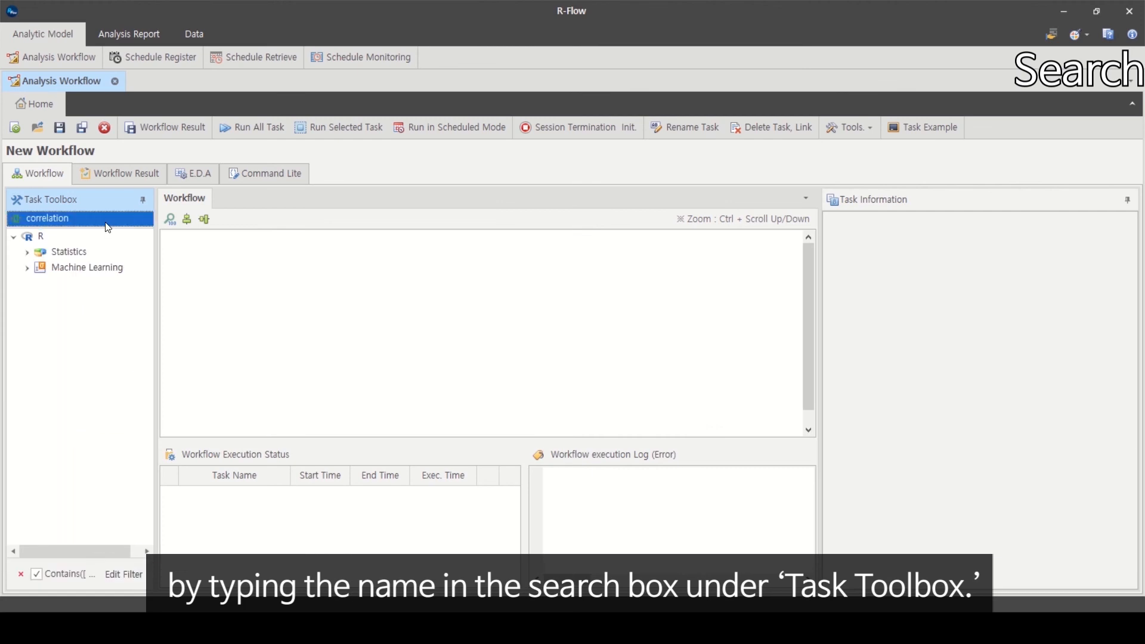
Step: Expand the Statistics folders Correlation Analysis and Hypothesis Tests, and the Machine Learning folders down to Filter Methods
left_click(26, 253)
left_click(40, 268)
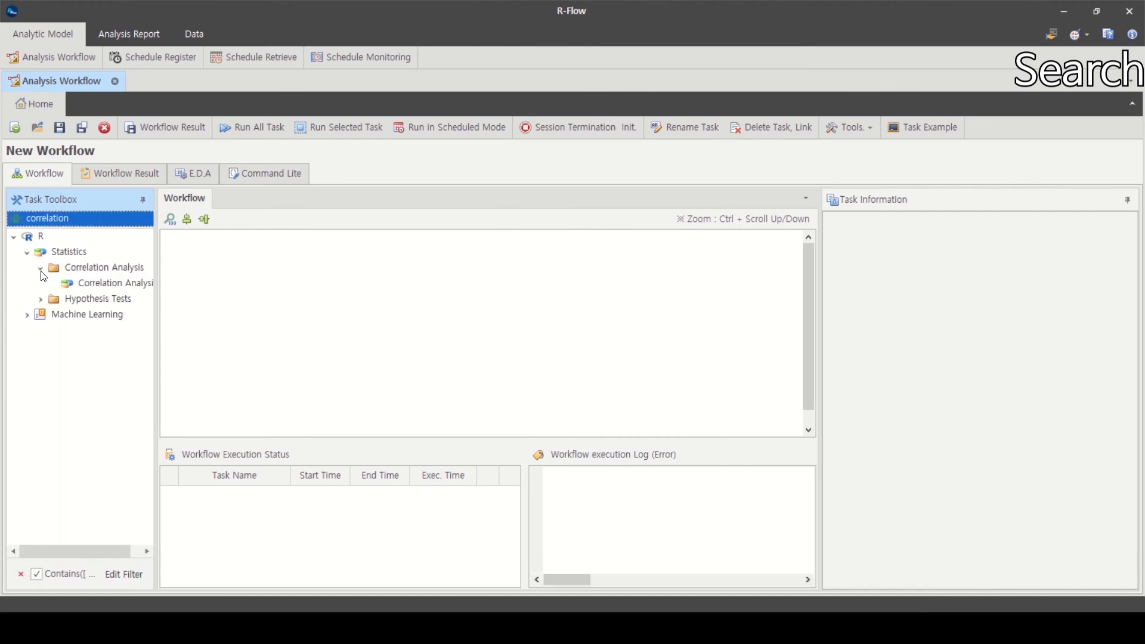
left_click(40, 300)
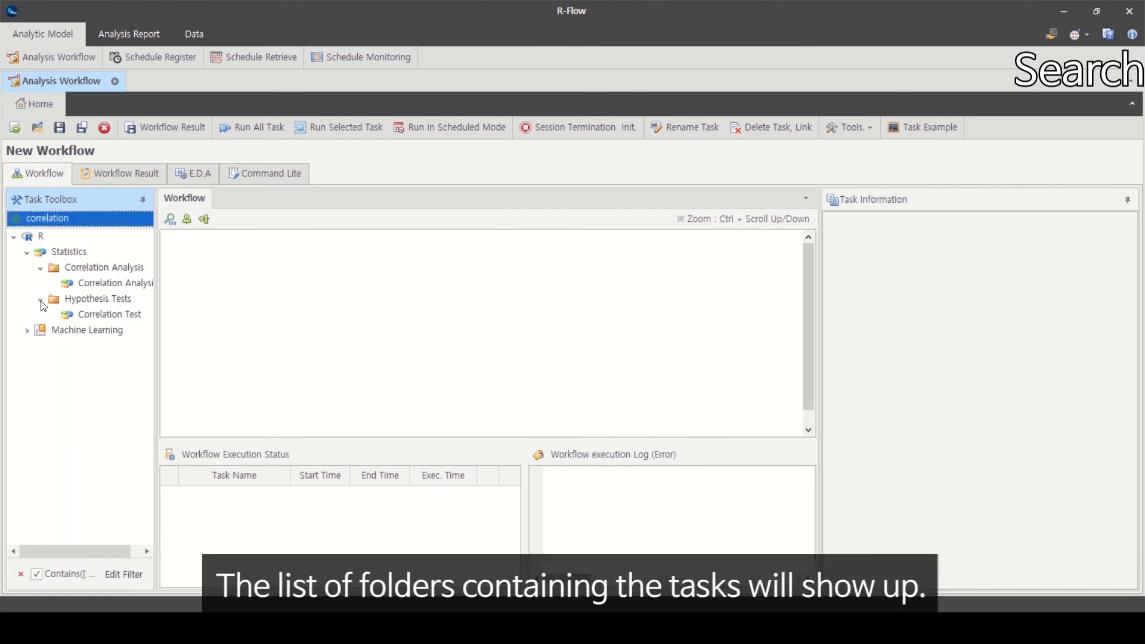
left_click(26, 330)
left_click(40, 346)
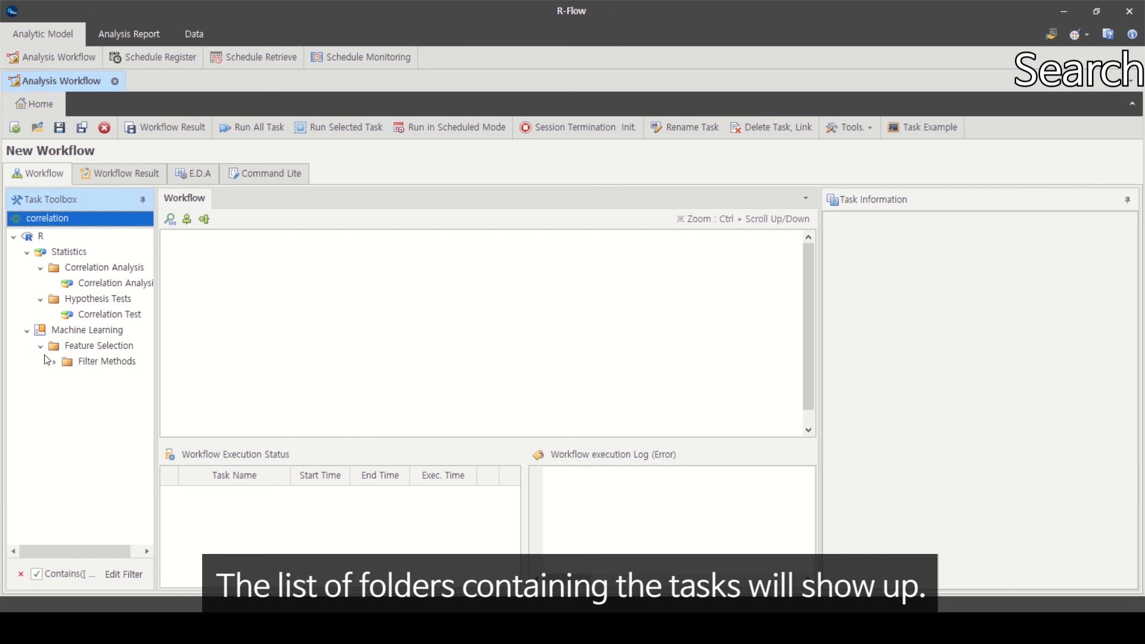
left_click(54, 362)
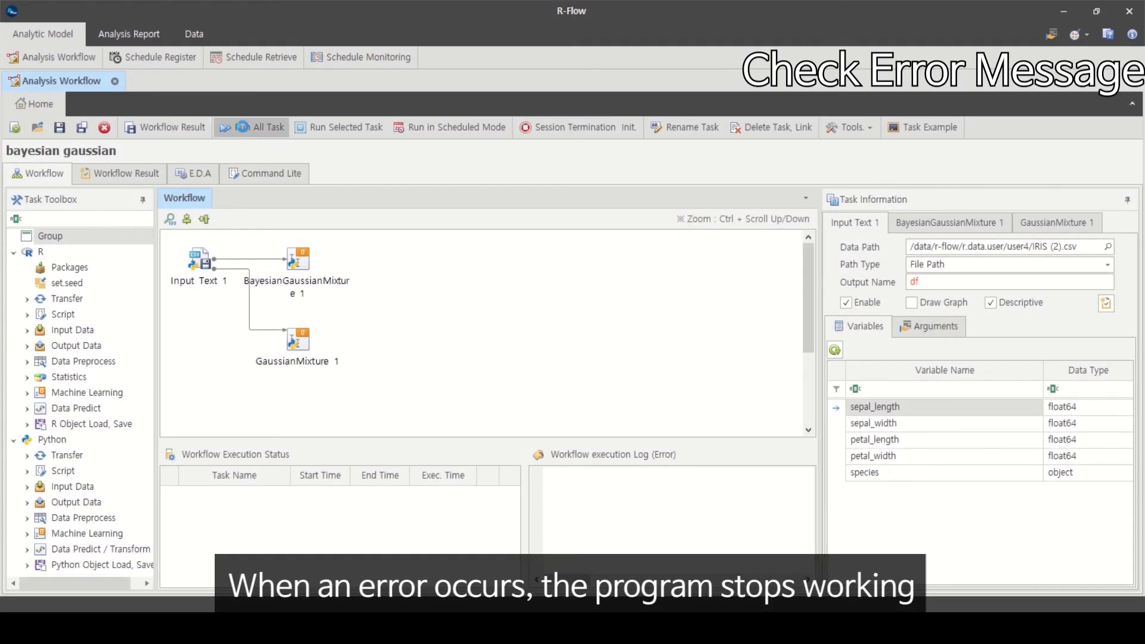
Step: Run all tasks of the bayesian gaussian workflow and examine the error log of Input Text 1 in a resized log area
left_click(256, 128)
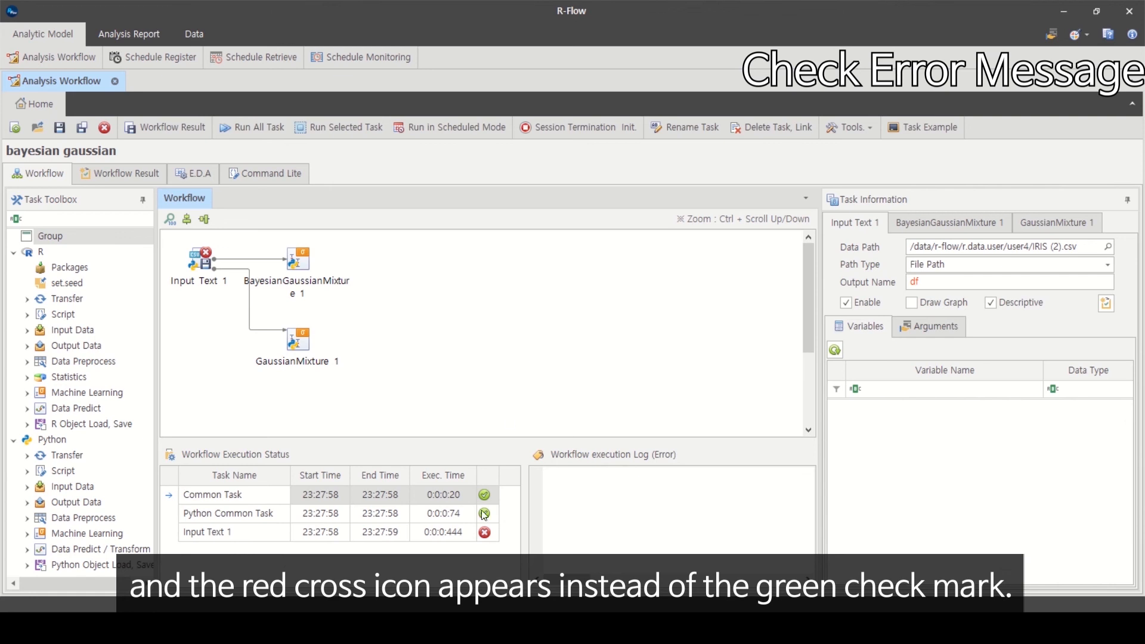
left_click(482, 534)
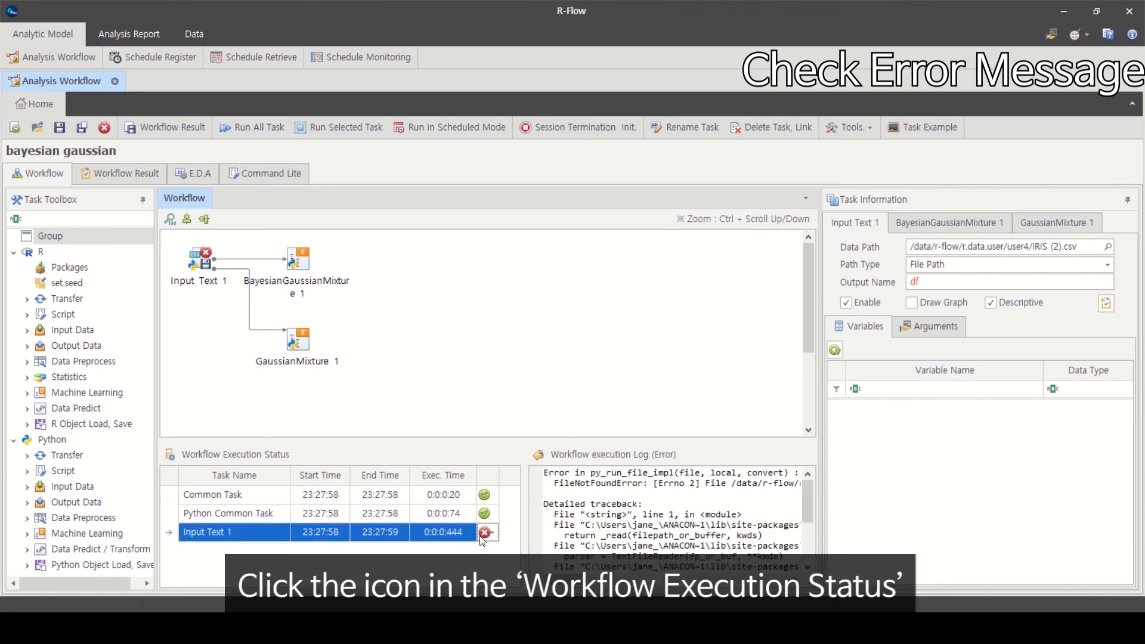
left_click_drag(510, 506, 376, 493)
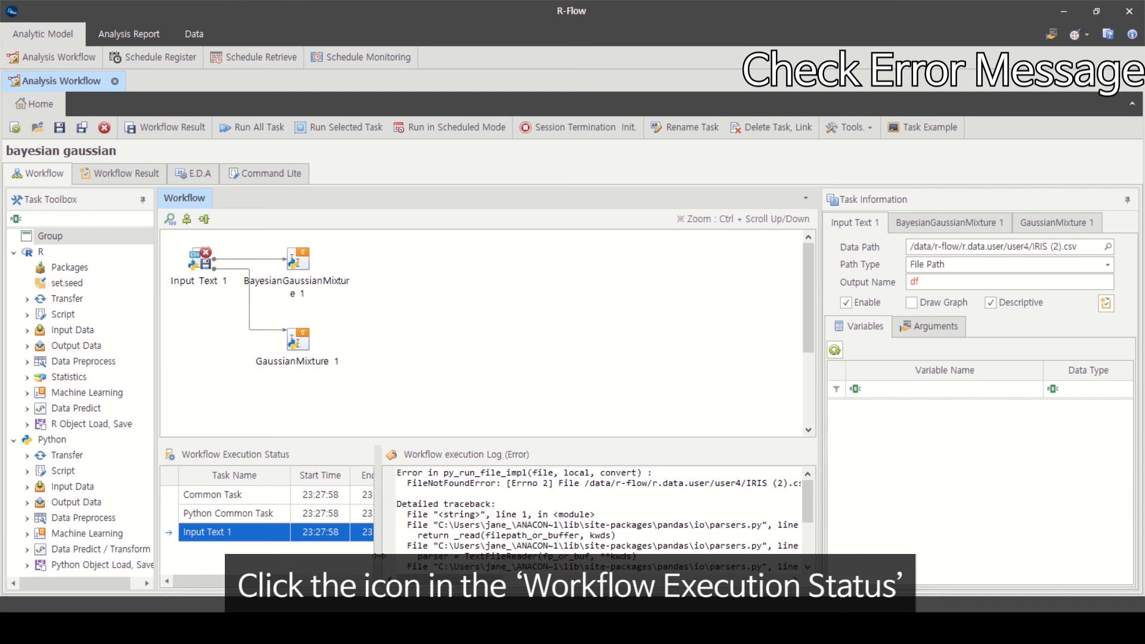
left_click_drag(407, 483, 498, 484)
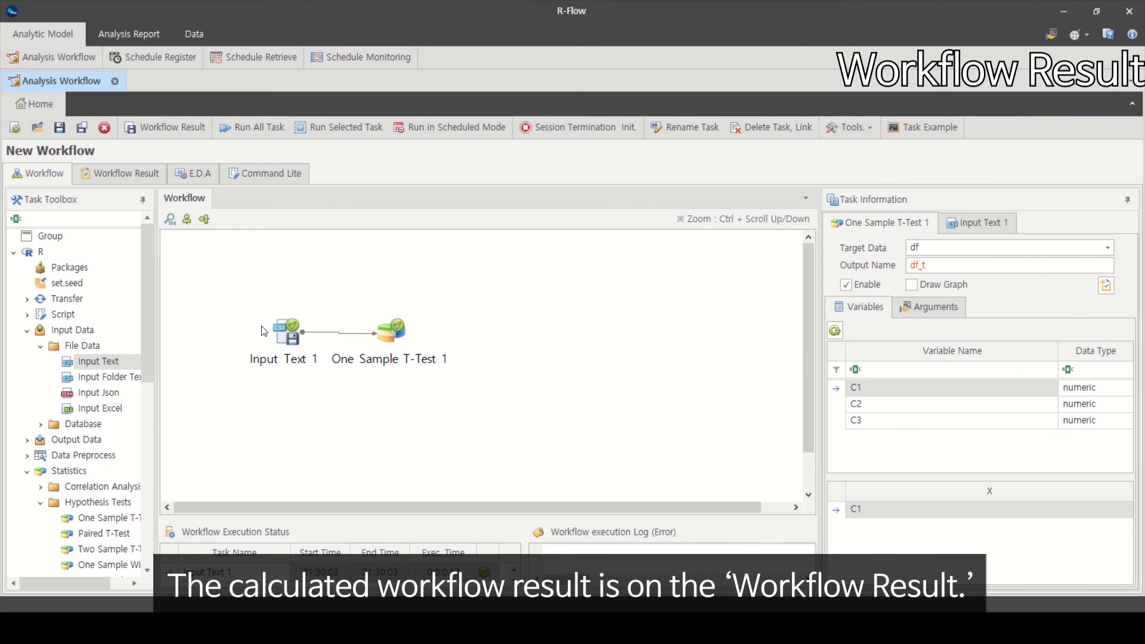
Step: View the workflow result, and generate and skim an E.D.A Report for the df data frame
left_click(143, 183)
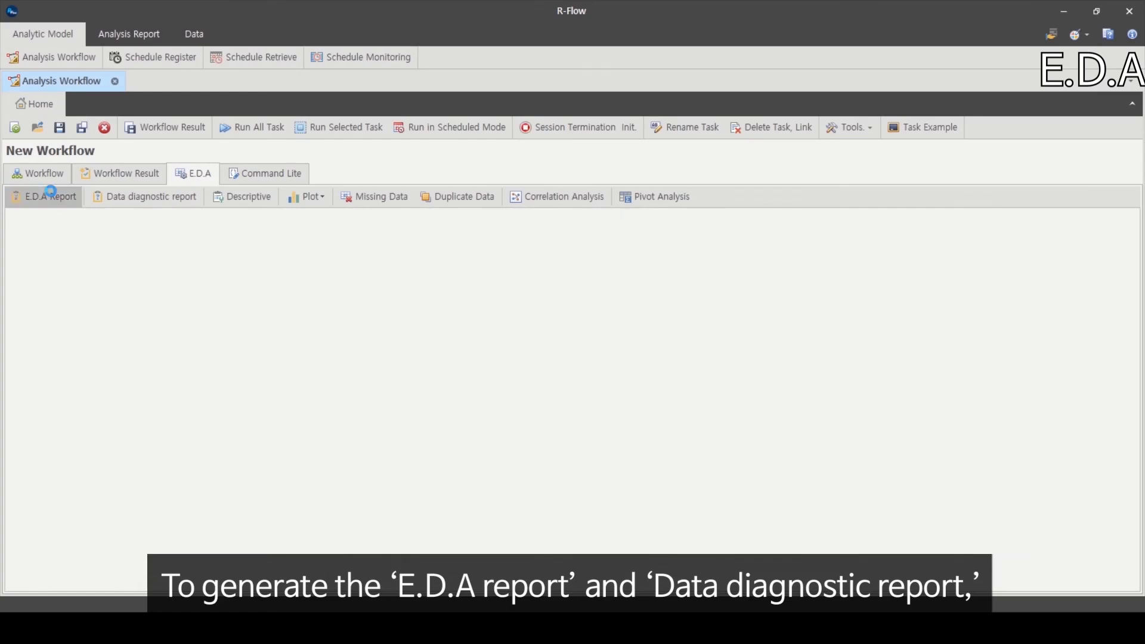
left_click(52, 194)
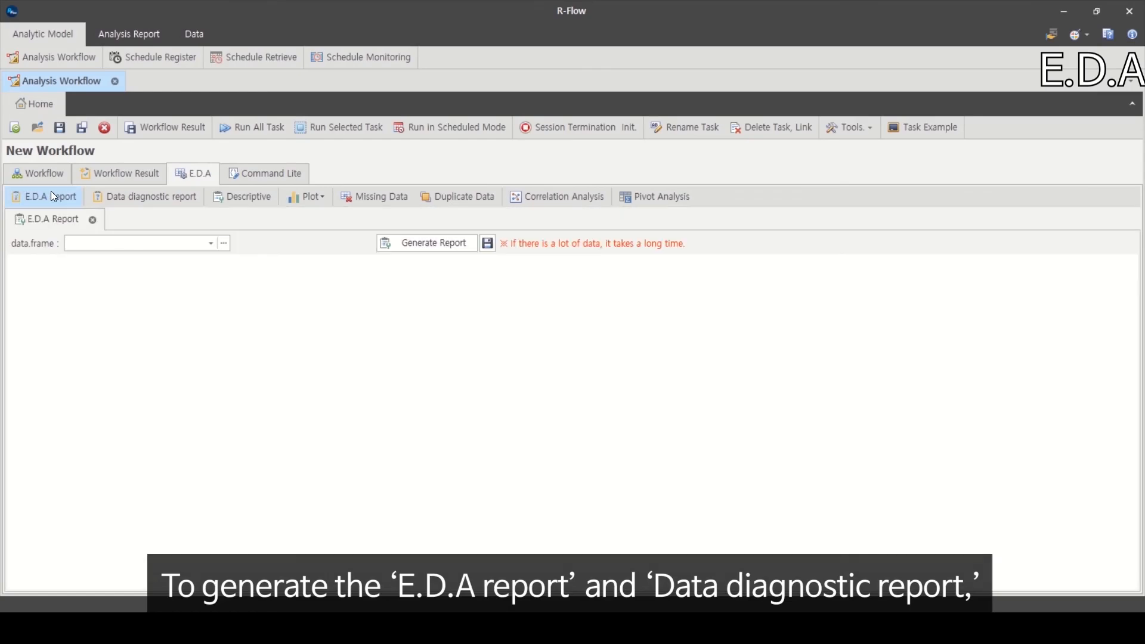
left_click(211, 244)
left_click(200, 281)
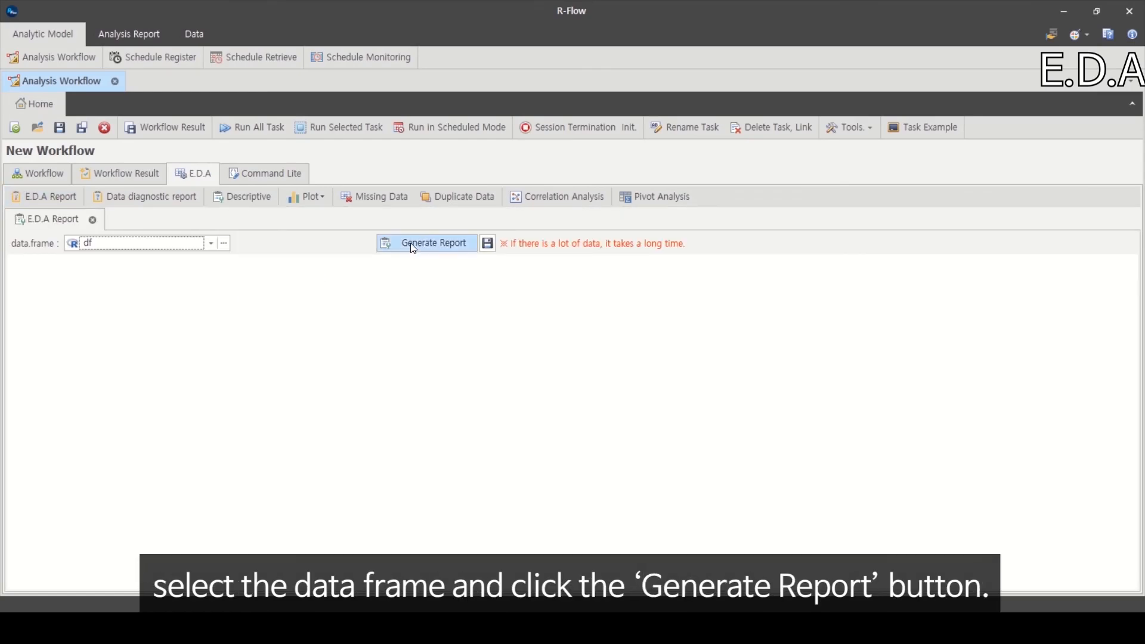
left_click(413, 245)
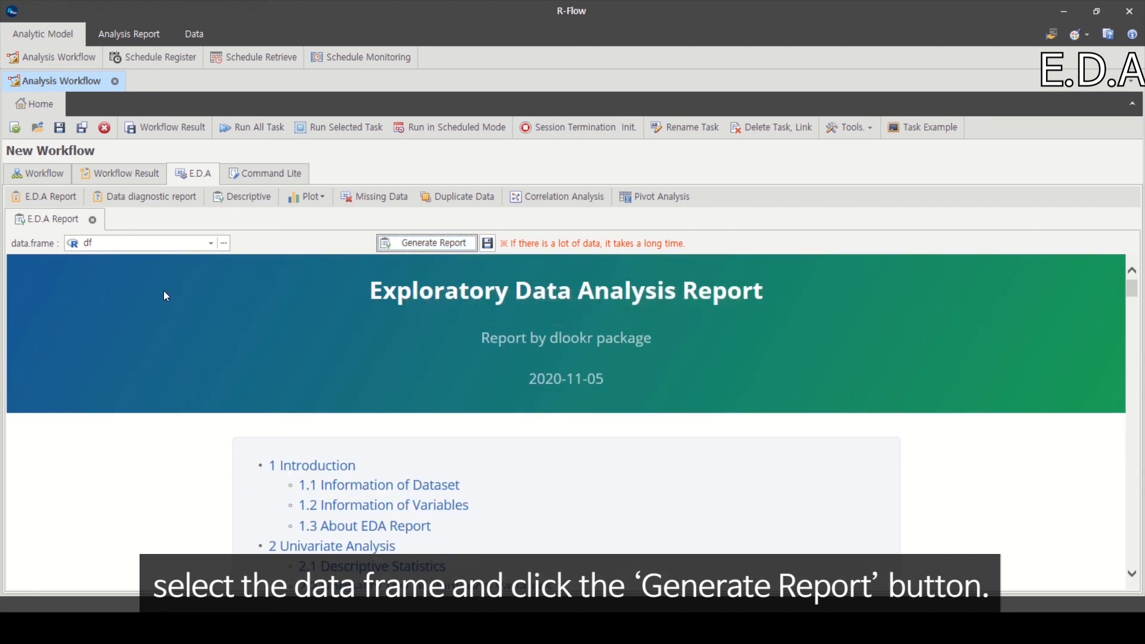
scroll(164, 292, "down", 15)
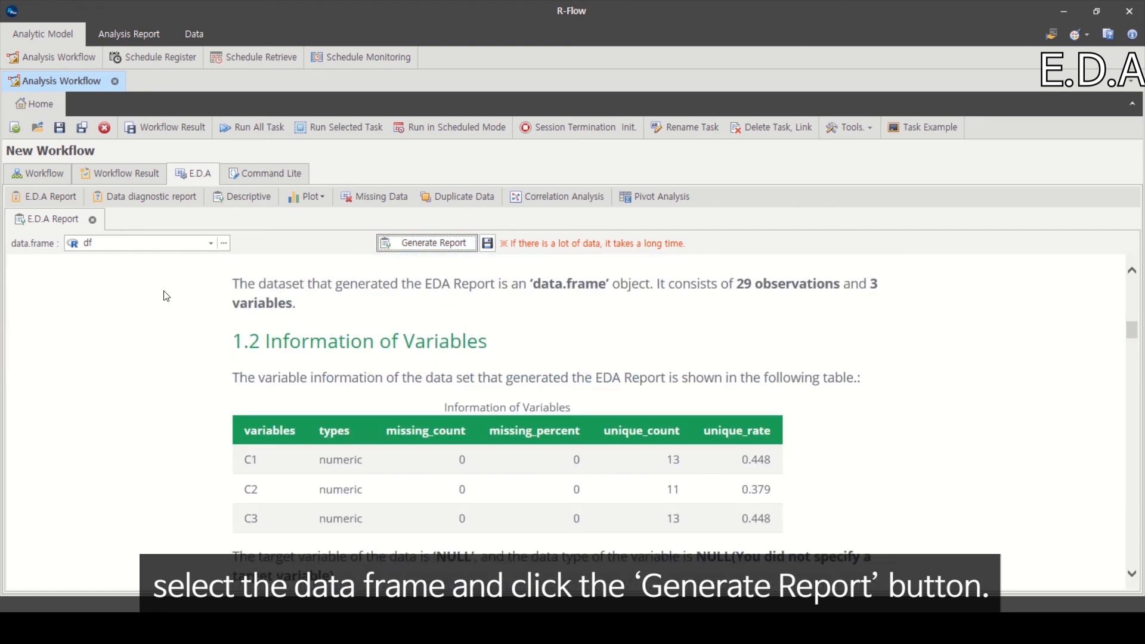
scroll(165, 295, "up", 5)
Step: Generate a Data diagnostic report for the df data frame
left_click(118, 202)
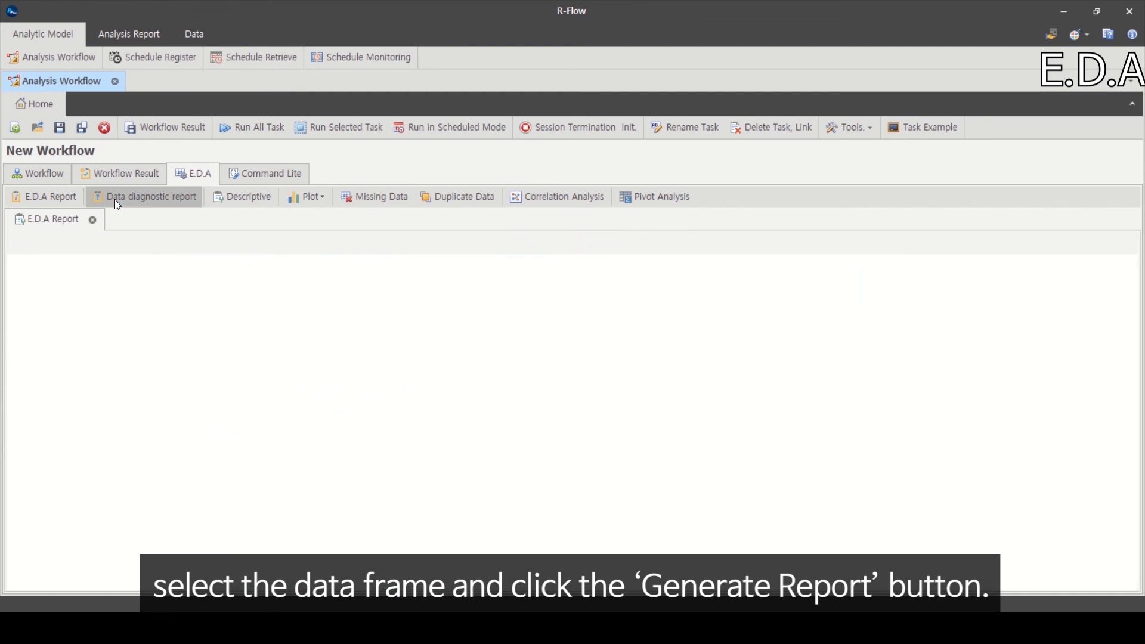
left_click(209, 245)
left_click(191, 278)
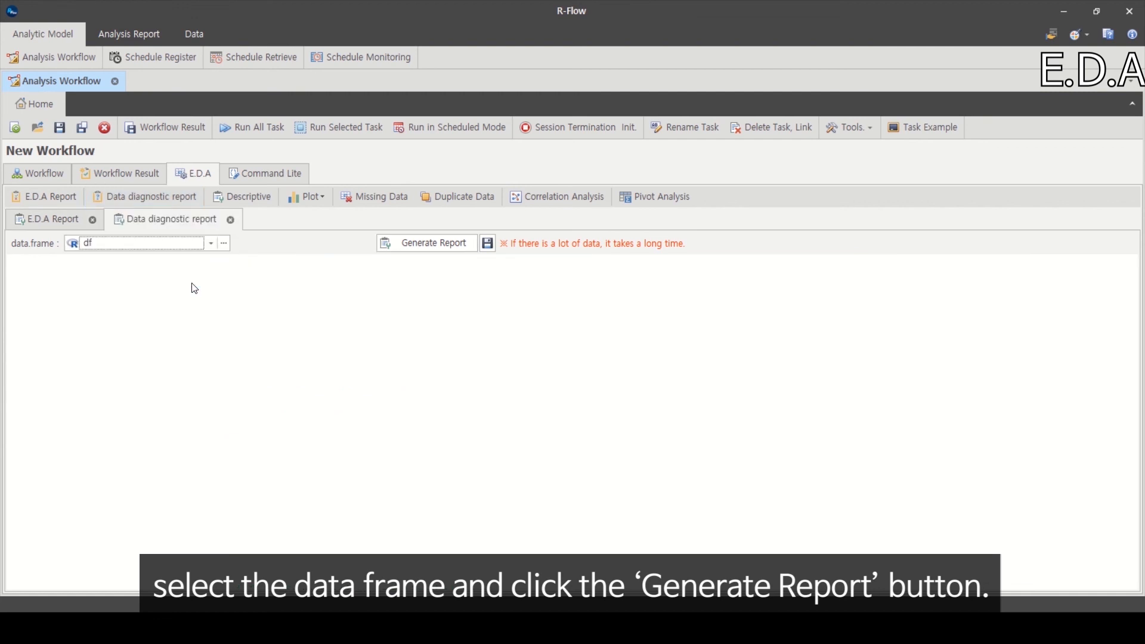
left_click(399, 250)
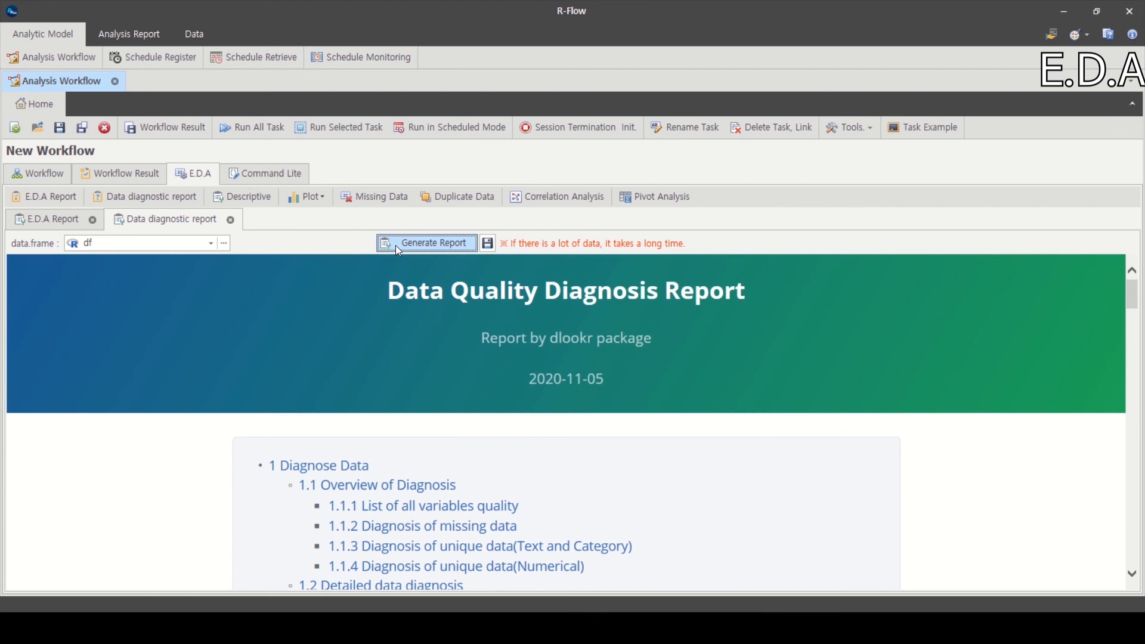
Step: Draw the descriptive statistics summary for the df data frame
left_click(220, 198)
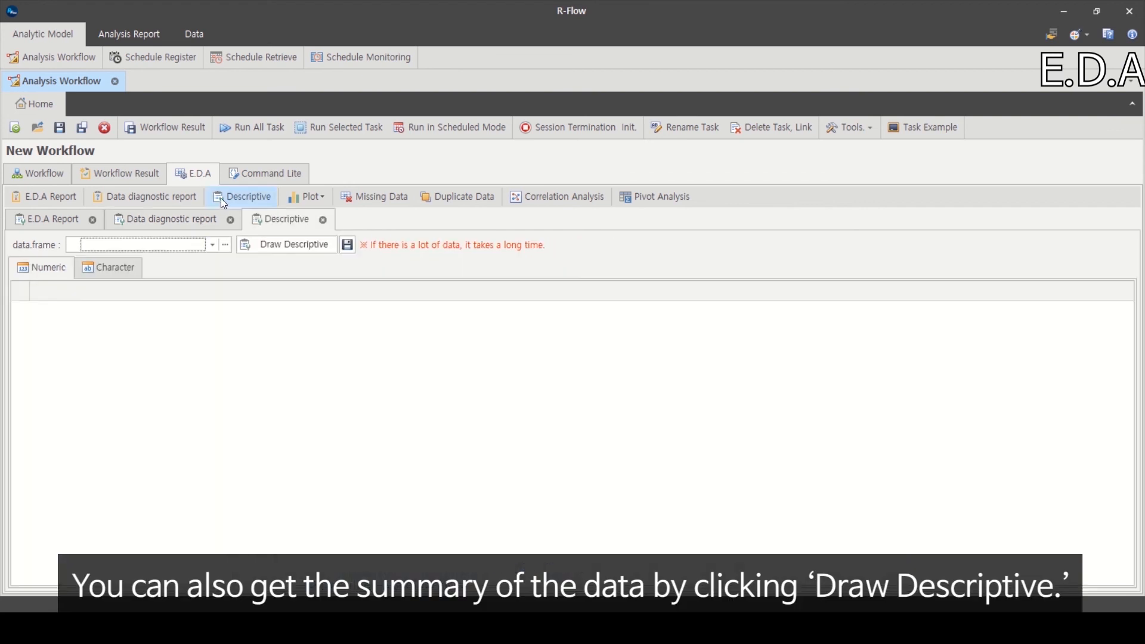
left_click(212, 244)
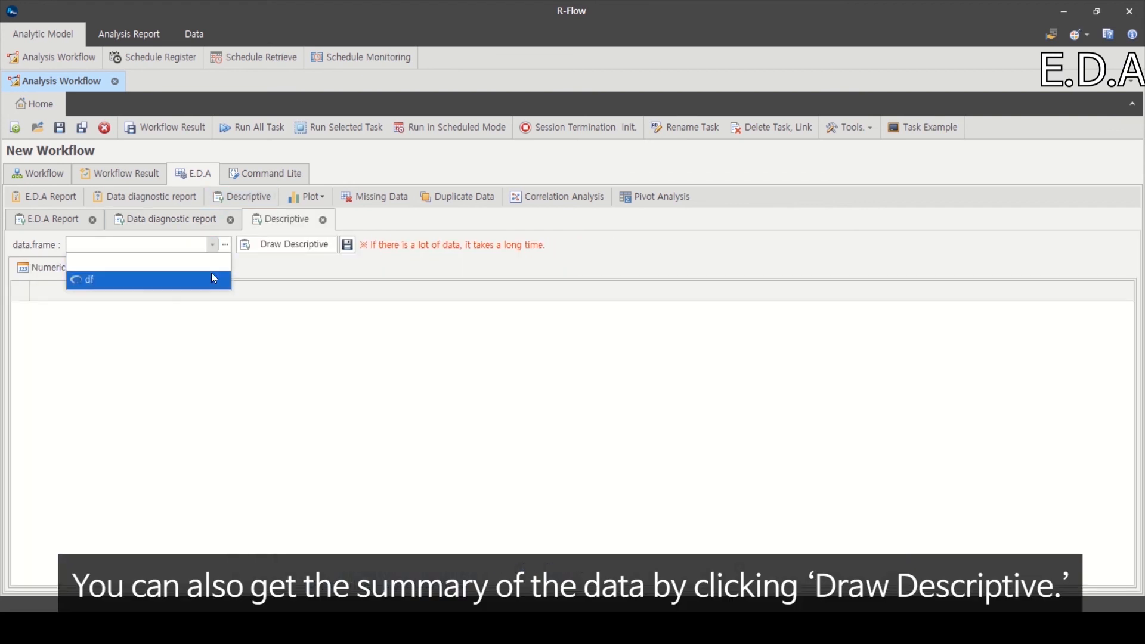
left_click(213, 279)
left_click(280, 242)
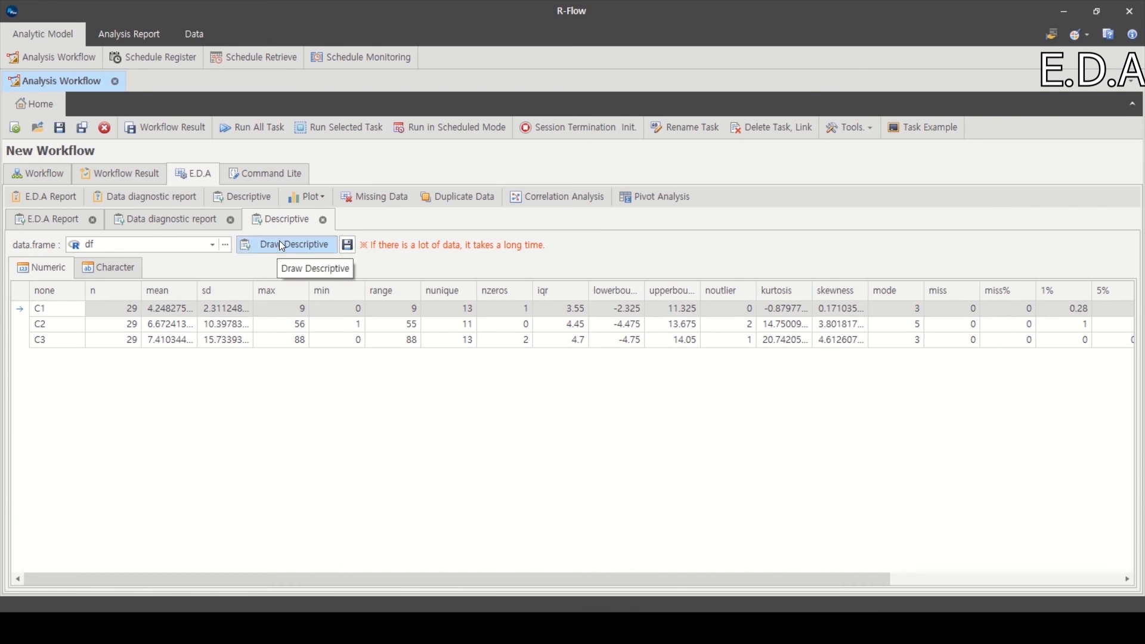
Step: Draw histograms of the df data frame with all variables, C1, C2 and C3, selected
left_click(310, 201)
left_click(309, 218)
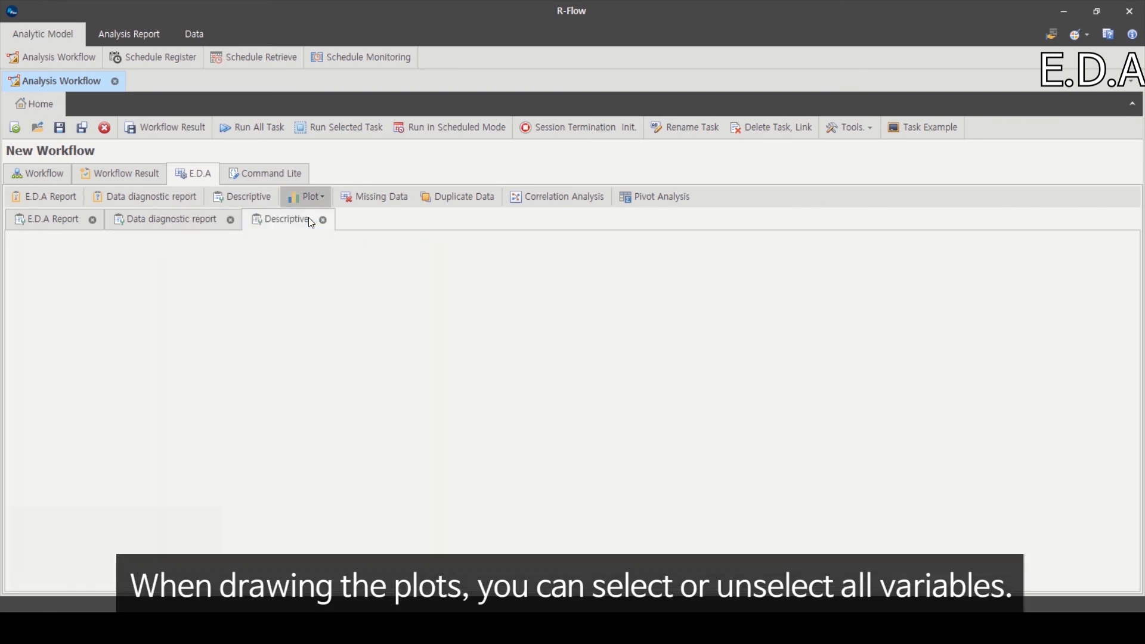
left_click(192, 246)
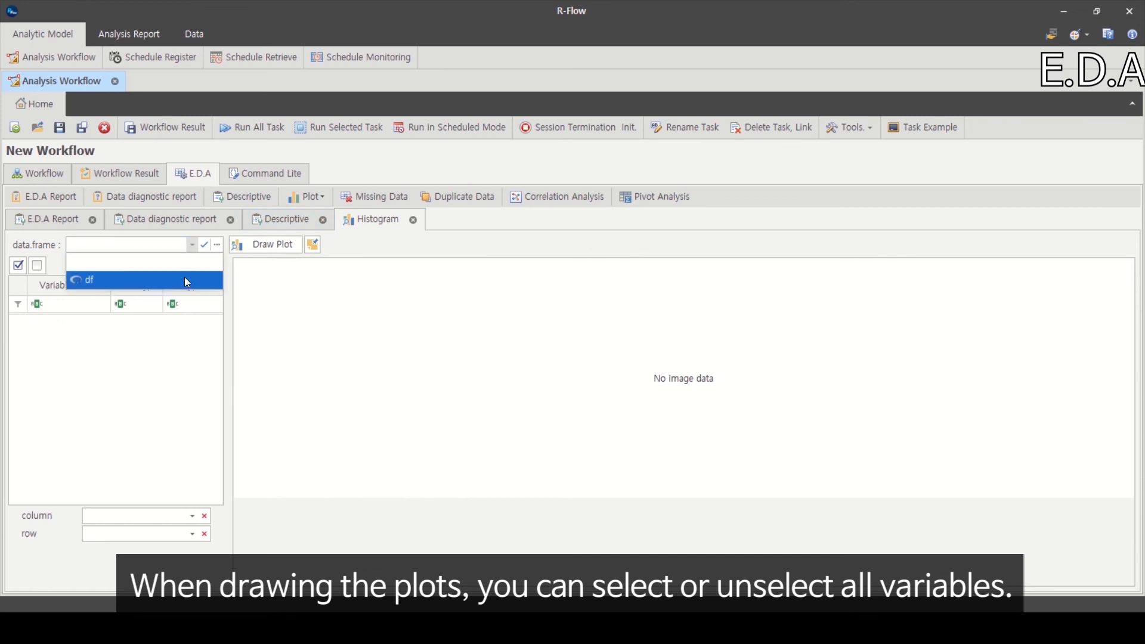
left_click(187, 282)
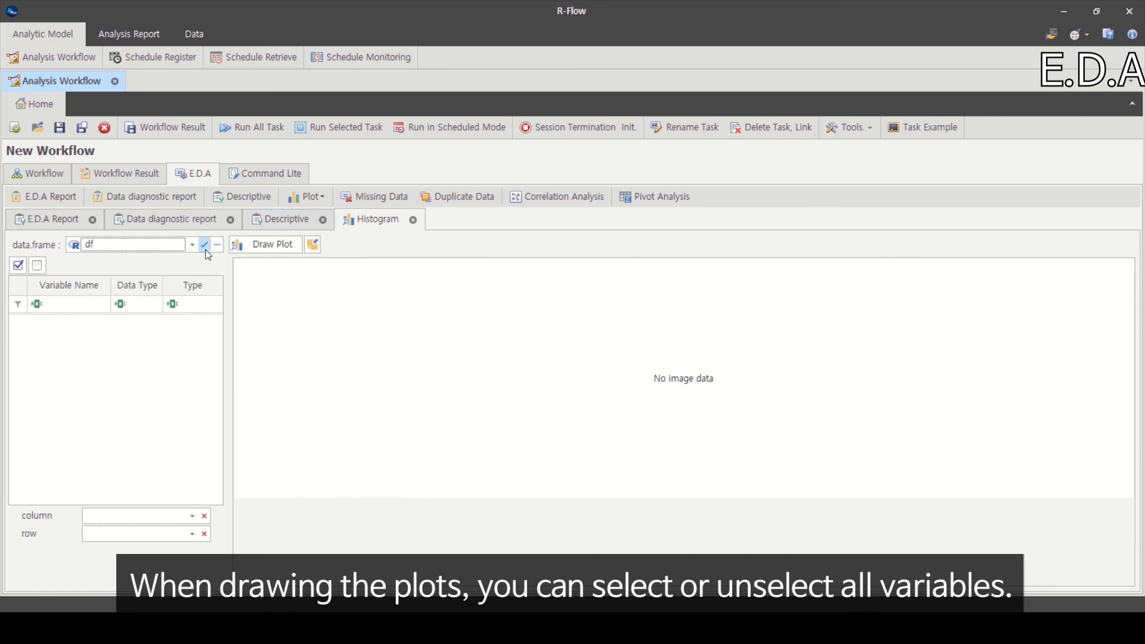
left_click(24, 267)
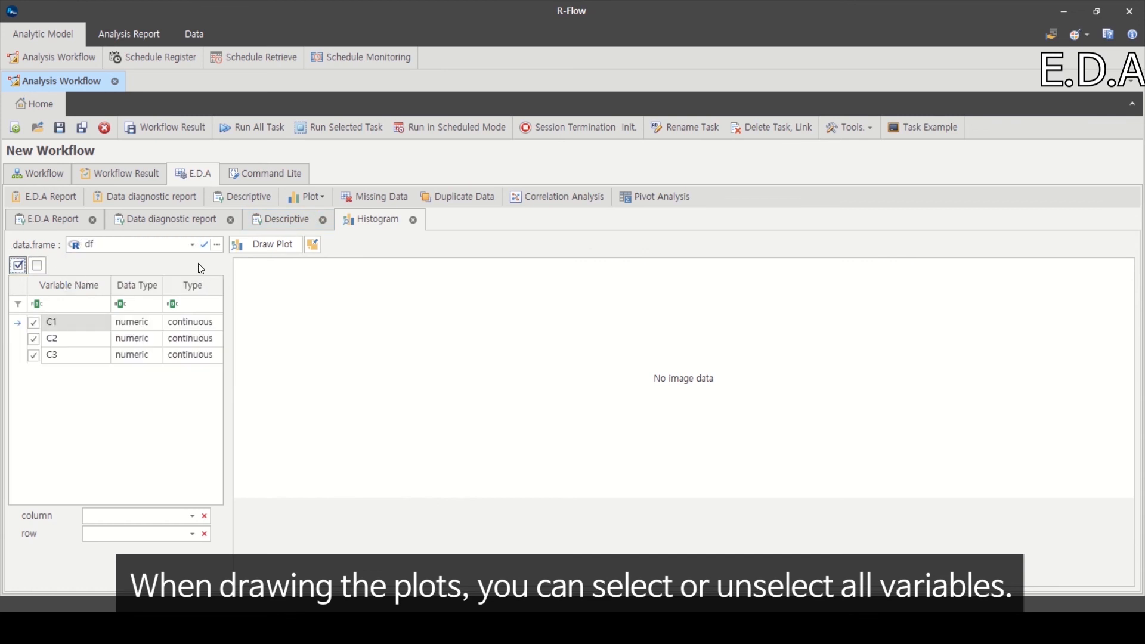
left_click(235, 253)
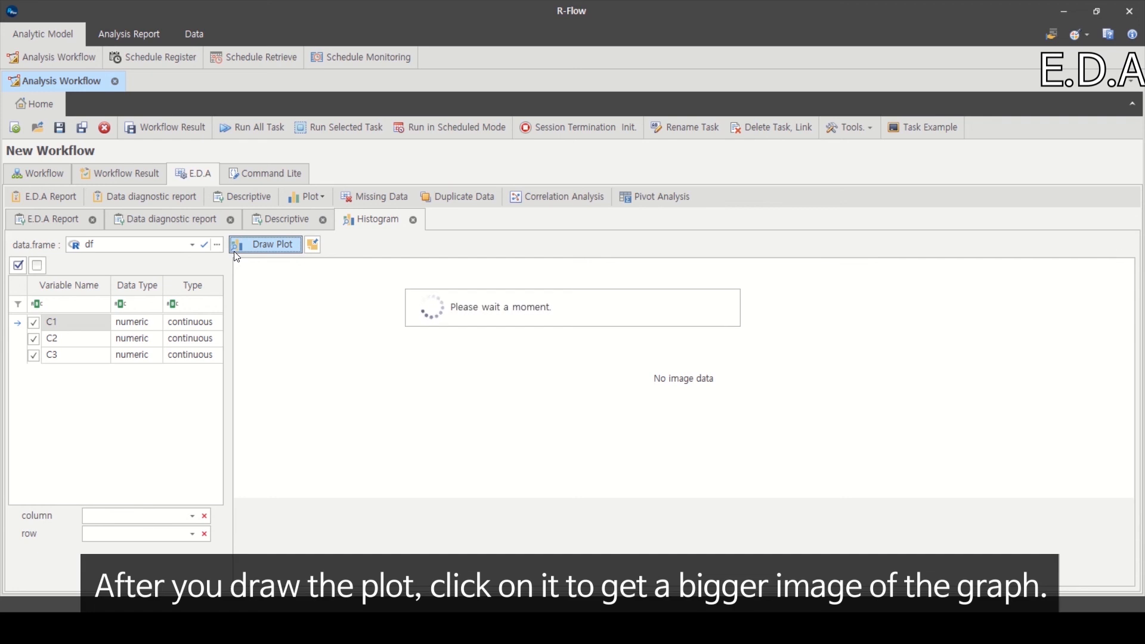
Step: View the enlarged histograms of C1, C2 and C3 one after another
left_click(626, 555)
left_click(691, 559)
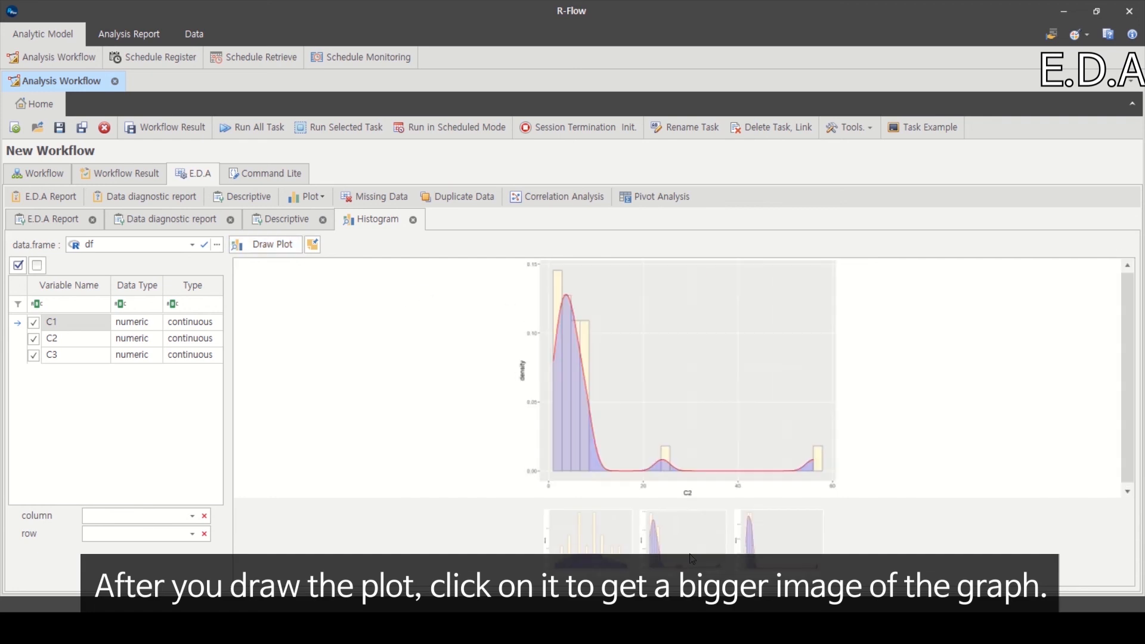
left_click(765, 560)
Step: Draw box plots of C2 and C3 from the df data frame with C1 as x, and view them enlarged
left_click(306, 197)
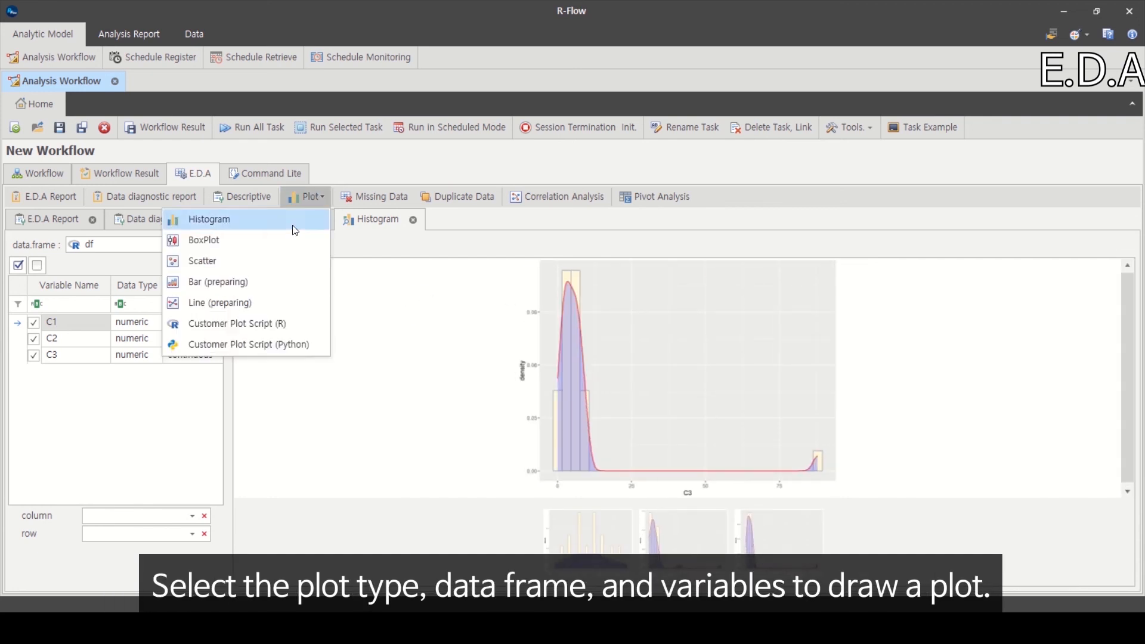
left_click(288, 222)
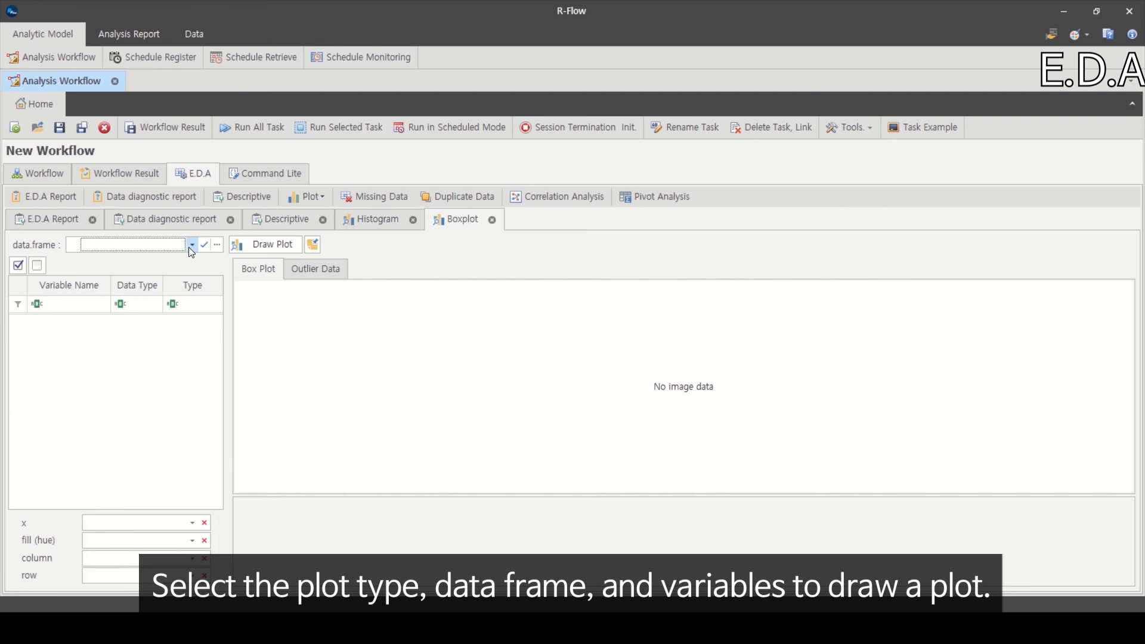
left_click(189, 246)
left_click(183, 284)
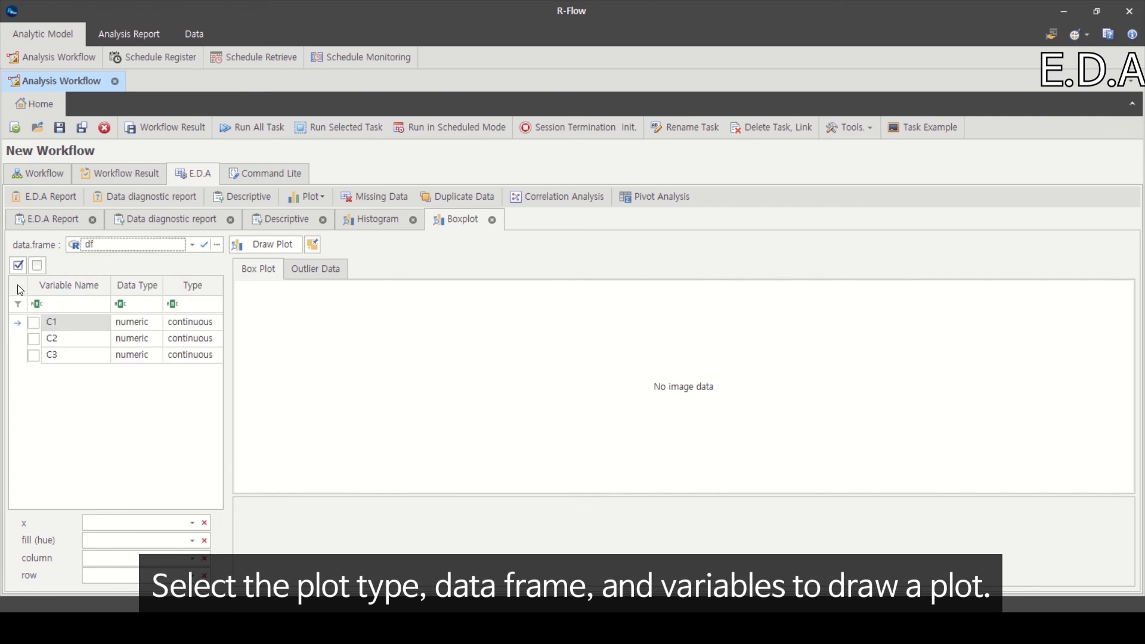
left_click(33, 339)
left_click(34, 355)
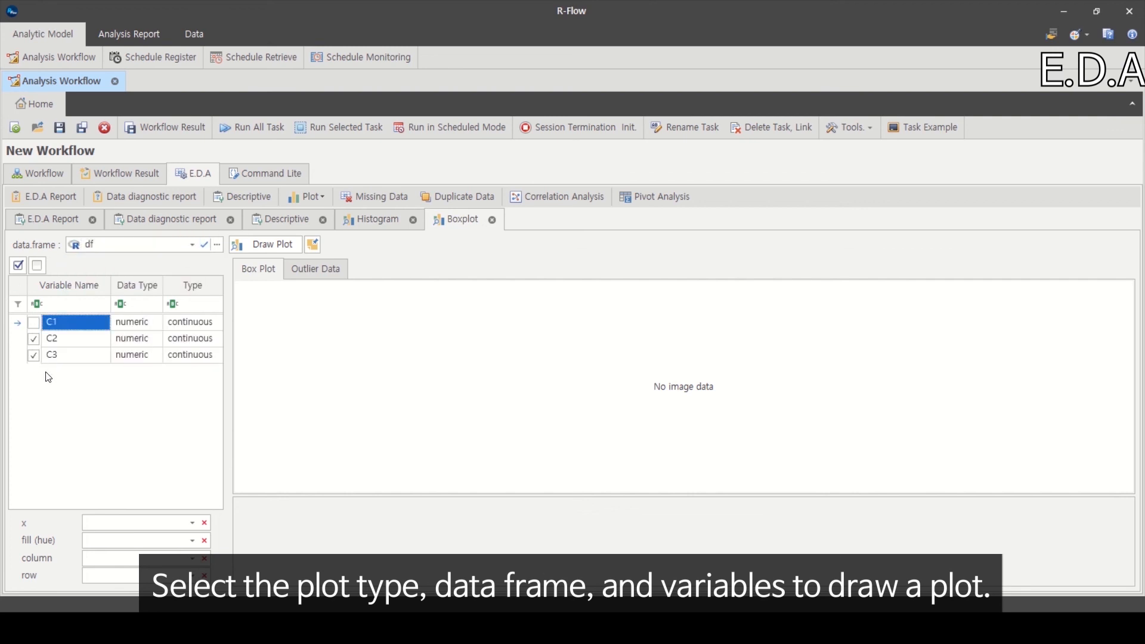
left_click(192, 525)
left_click(177, 549)
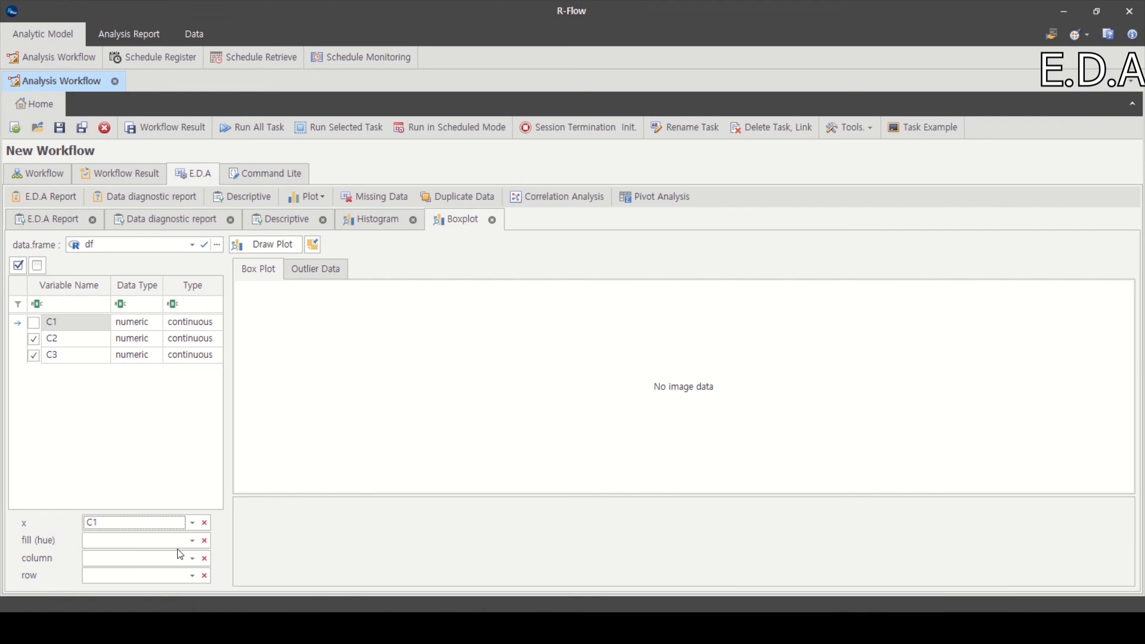
left_click(280, 248)
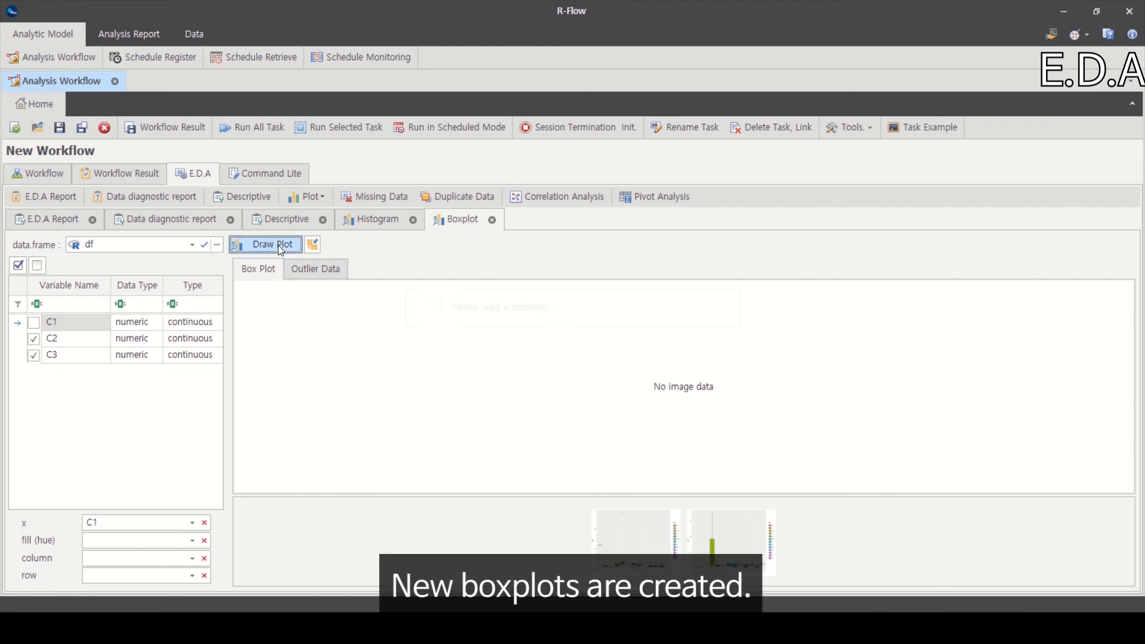
left_click(594, 533)
left_click(716, 542)
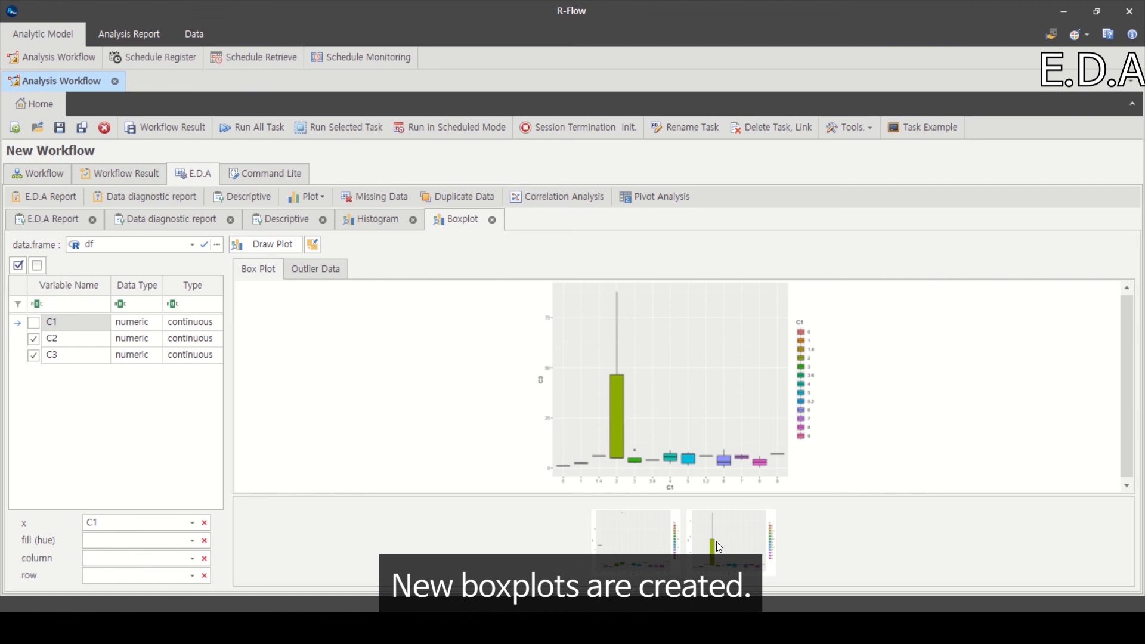
Step: Show the missing data of the df data frame
left_click(363, 198)
left_click(212, 245)
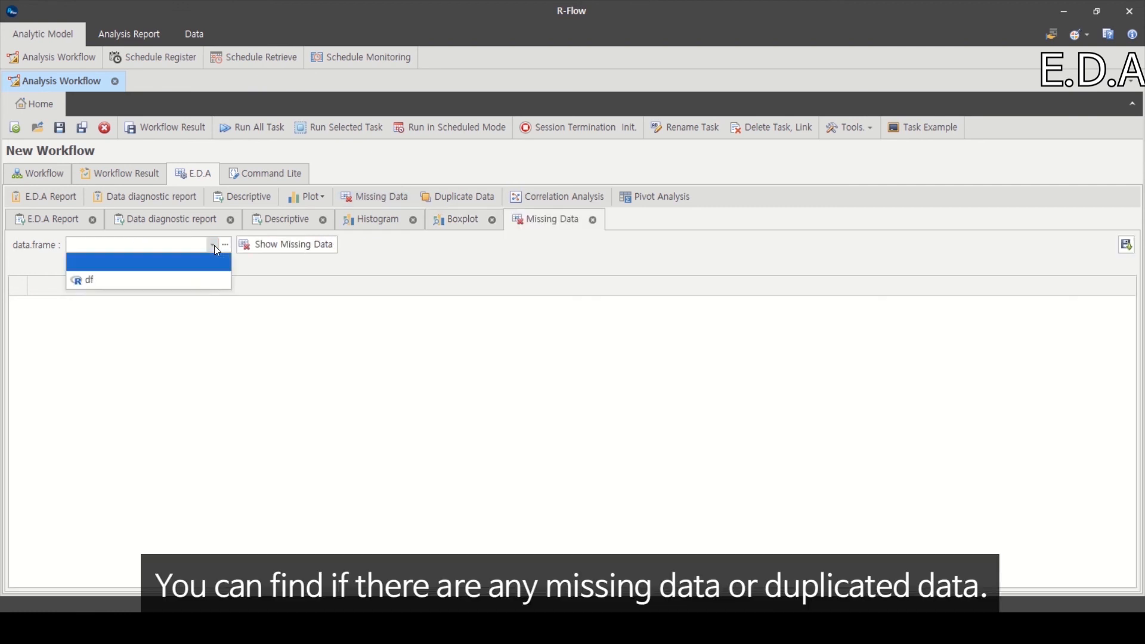
left_click(194, 277)
left_click(270, 251)
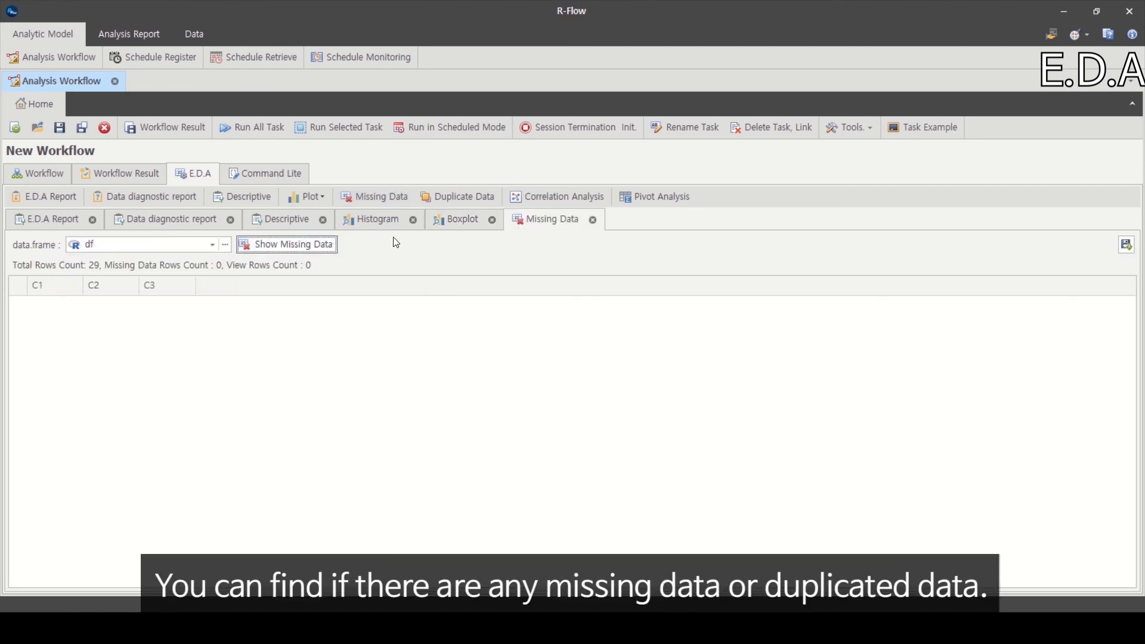
Step: Show the duplicate data of the df data frame
left_click(452, 200)
left_click(211, 244)
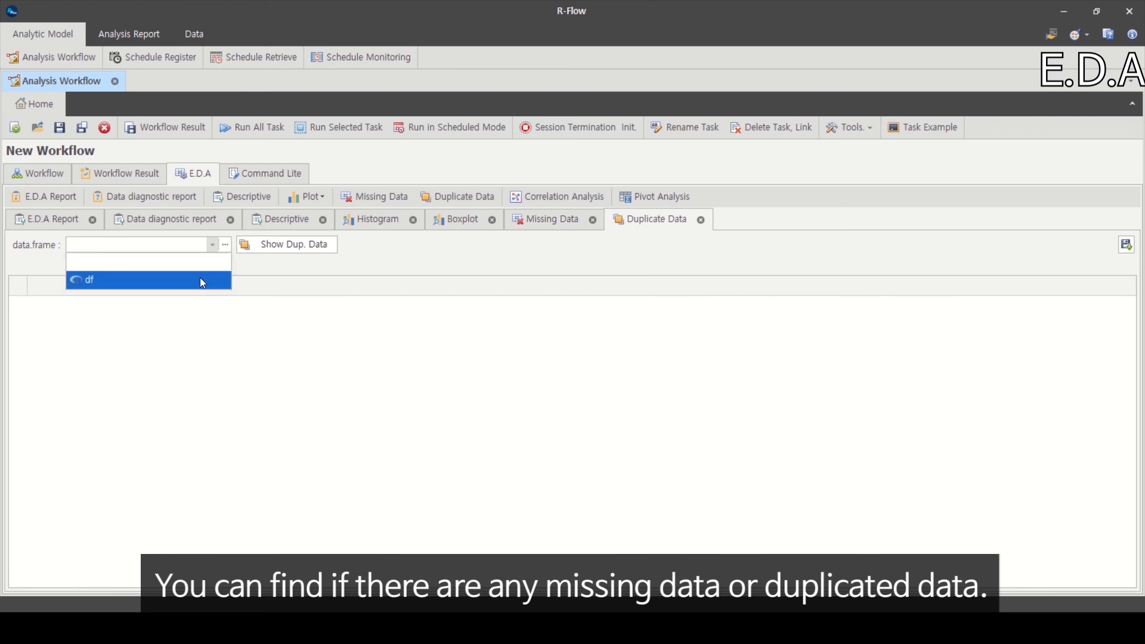
left_click(202, 279)
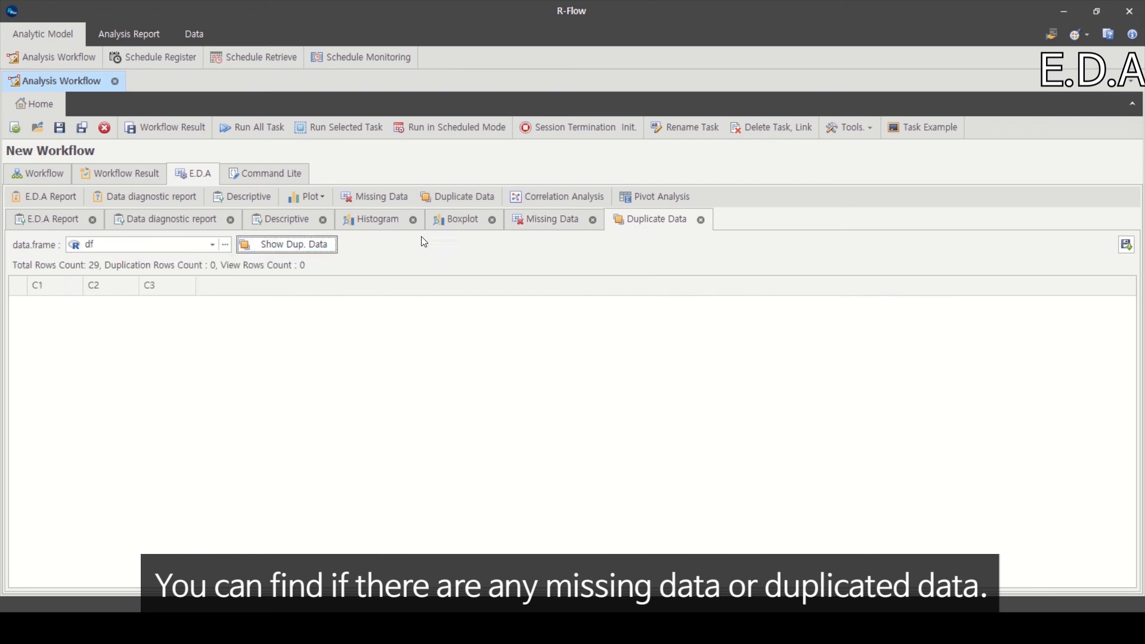
Step: Run a correlation analysis on the df data frame with variables C1, C2 and C3 selected
left_click(534, 199)
left_click(178, 245)
left_click(174, 279)
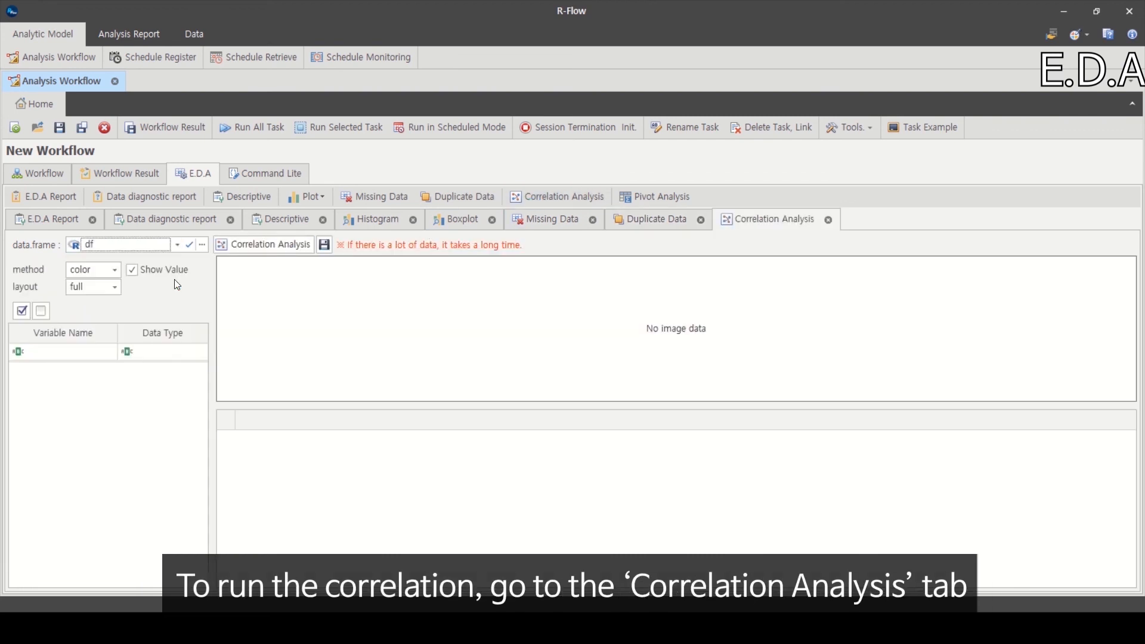
left_click(190, 245)
left_click(17, 372)
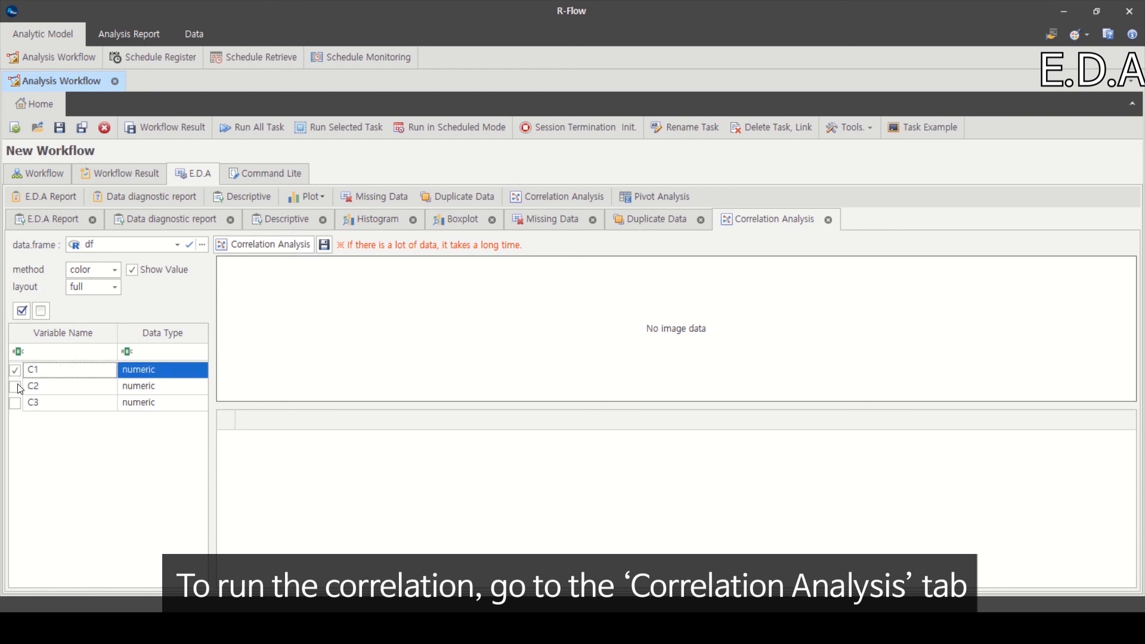
left_click(16, 387)
left_click(15, 404)
left_click(256, 247)
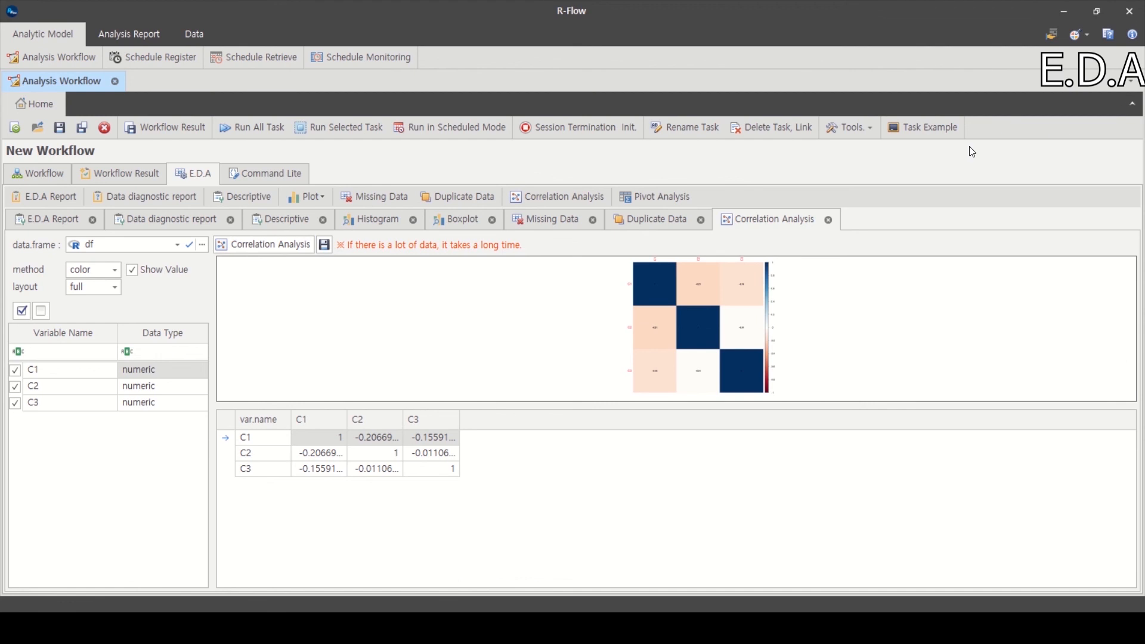
Step: Build a pivot analysis of the df data frame with C1 as the column field and C2 as the data item
left_click(631, 203)
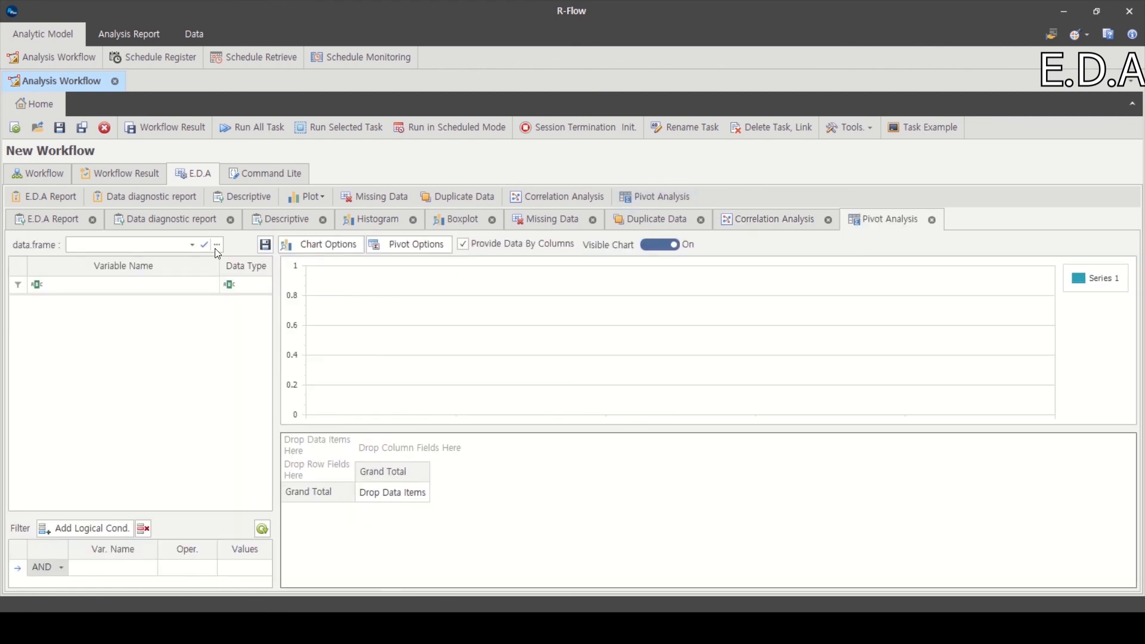
left_click(192, 248)
left_click(90, 281)
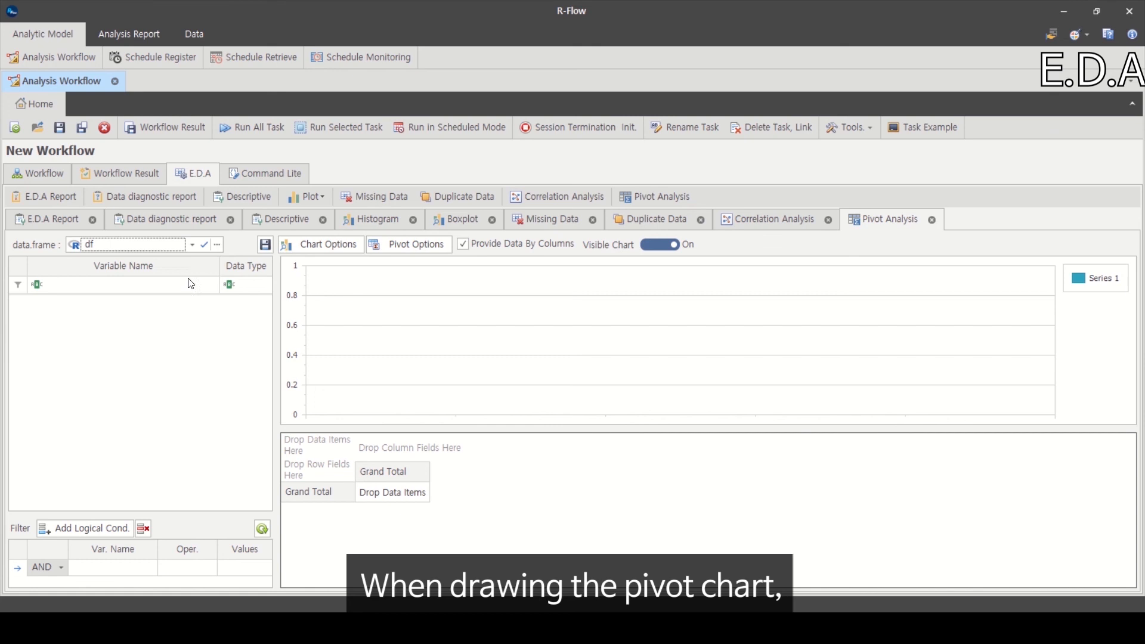
left_click(206, 245)
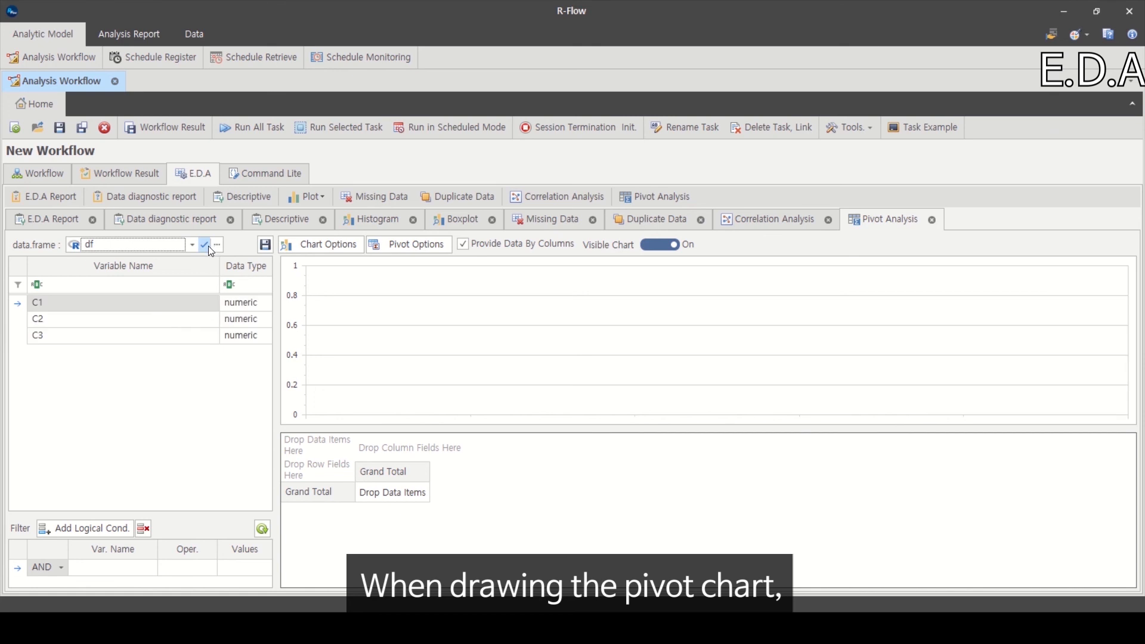
left_click_drag(94, 304, 405, 453)
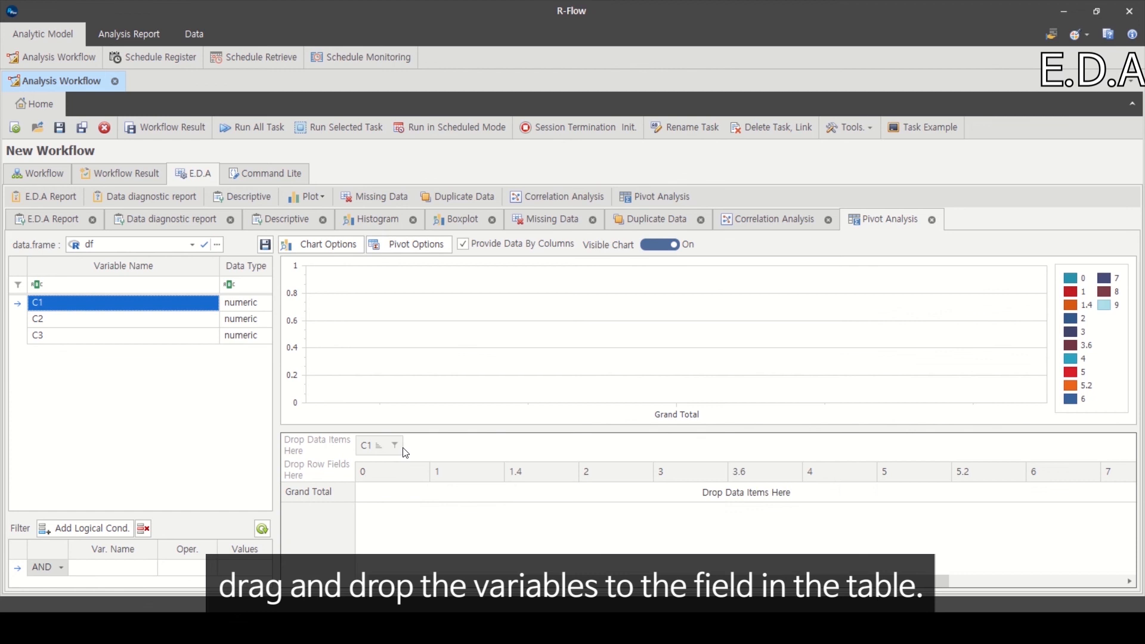
left_click(121, 321)
left_click_drag(120, 321, 337, 445)
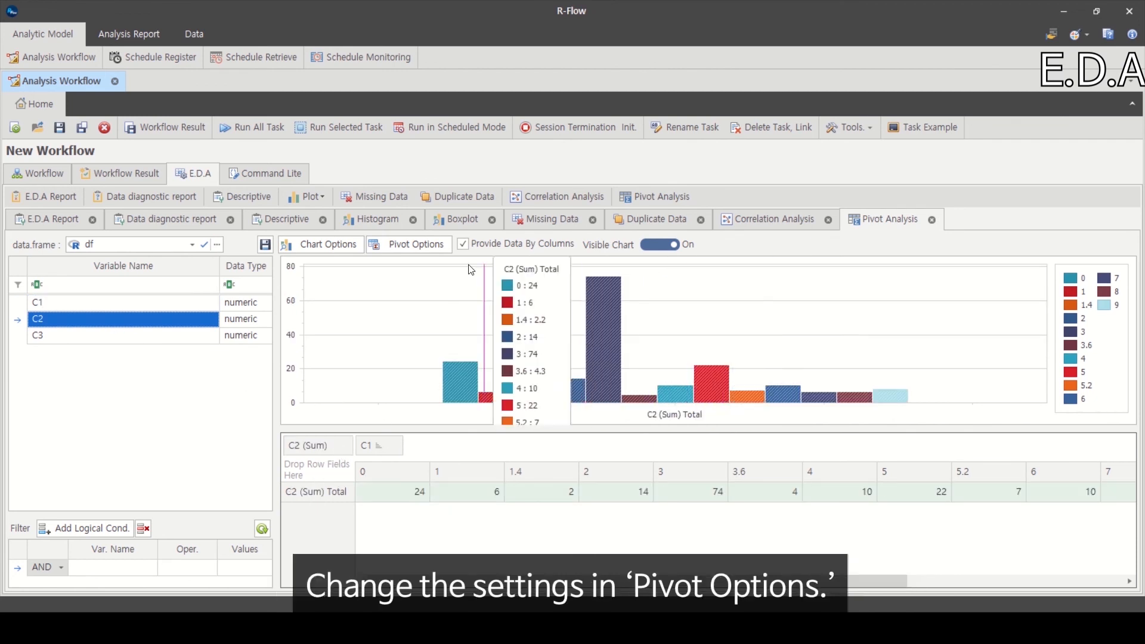
Step: Change the aggregator of the C2 pivot field to Count
left_click(427, 249)
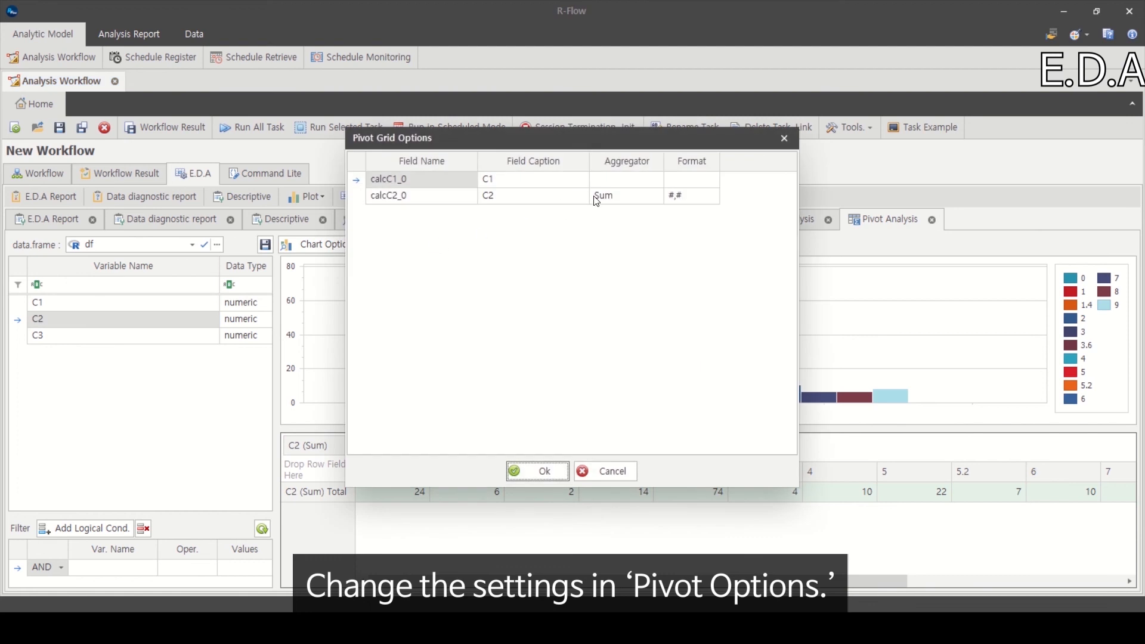
left_click(645, 202)
left_click(611, 225)
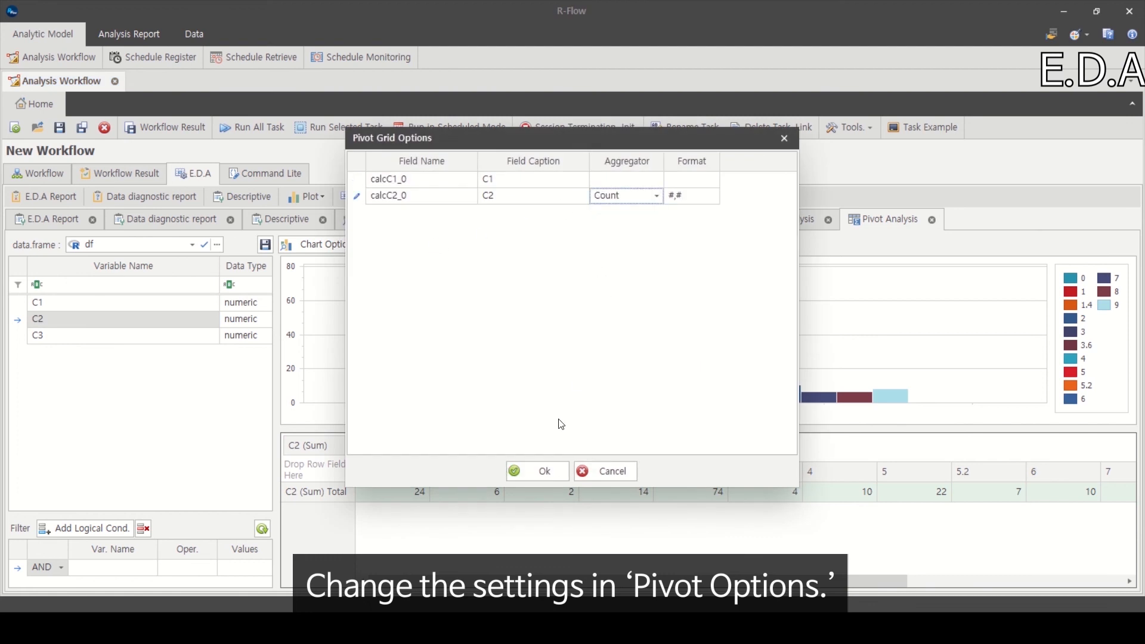
left_click(528, 465)
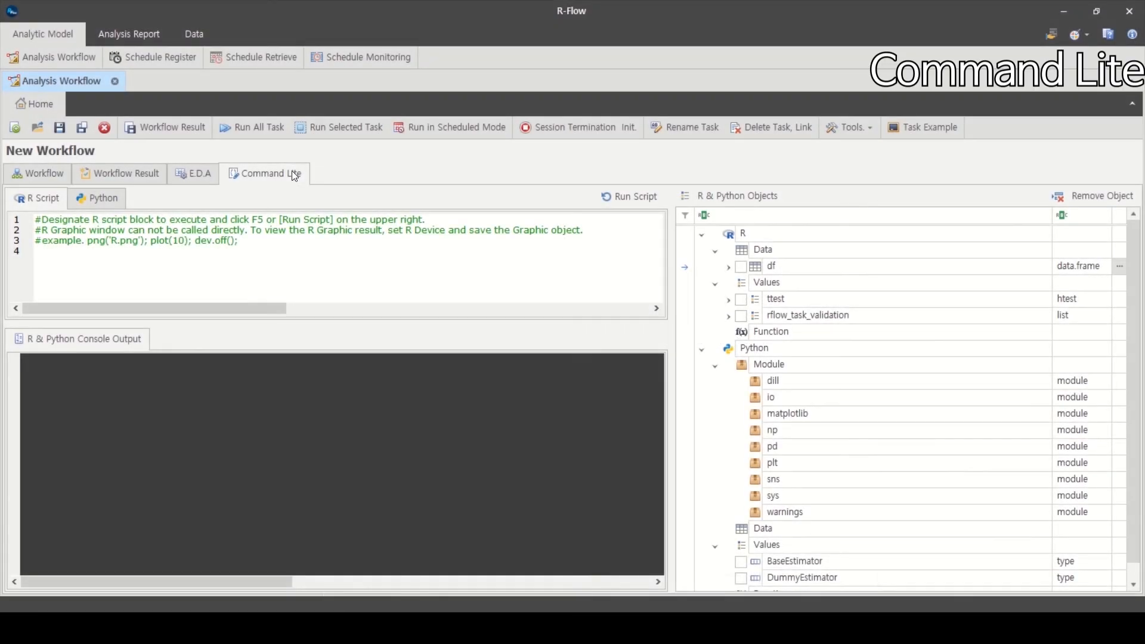
Step: View the rows of the df data frame in Command Lite
left_click(1121, 268)
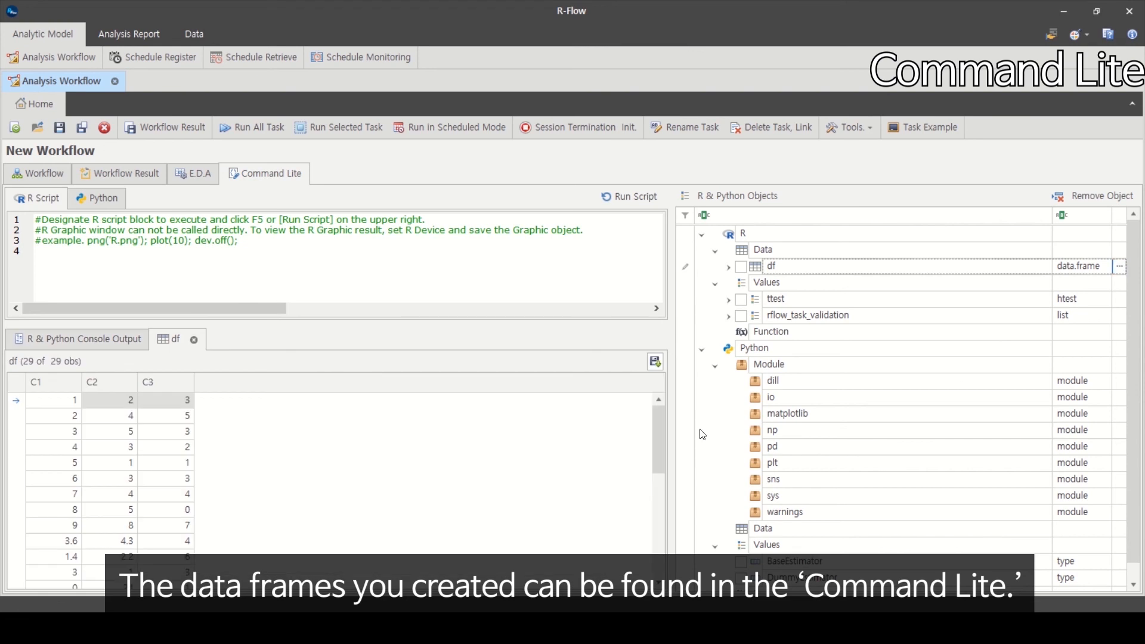
left_click_drag(656, 427, 645, 464)
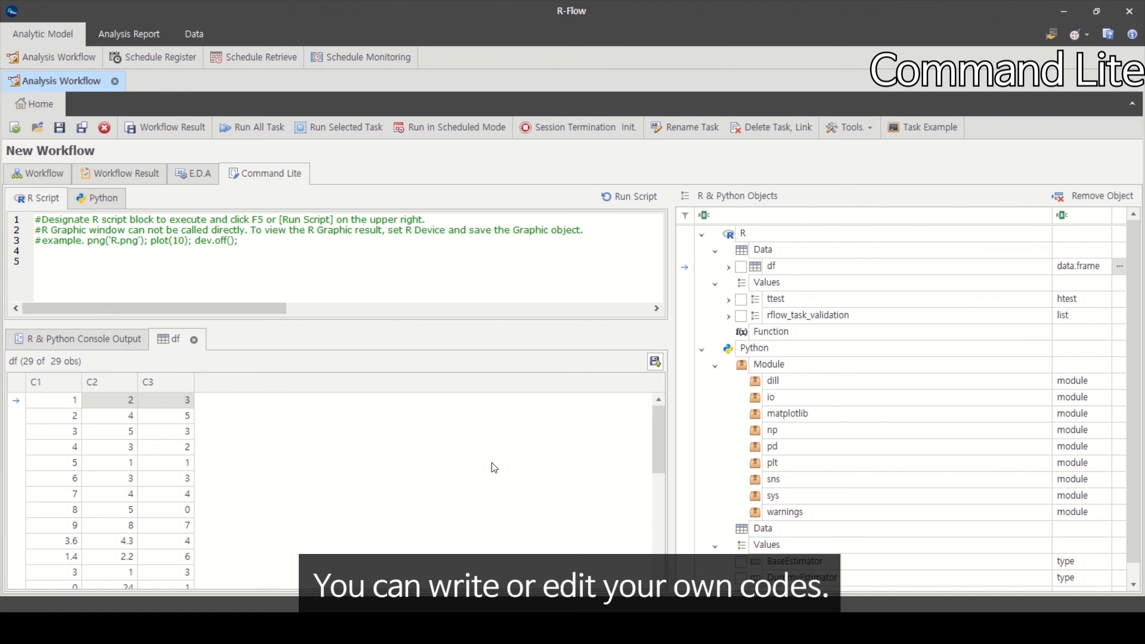
Step: Add the lines "a <- c(1,2,3)" and "a" to the R script and run both of them
left_click(96, 264)
type("a <- c")
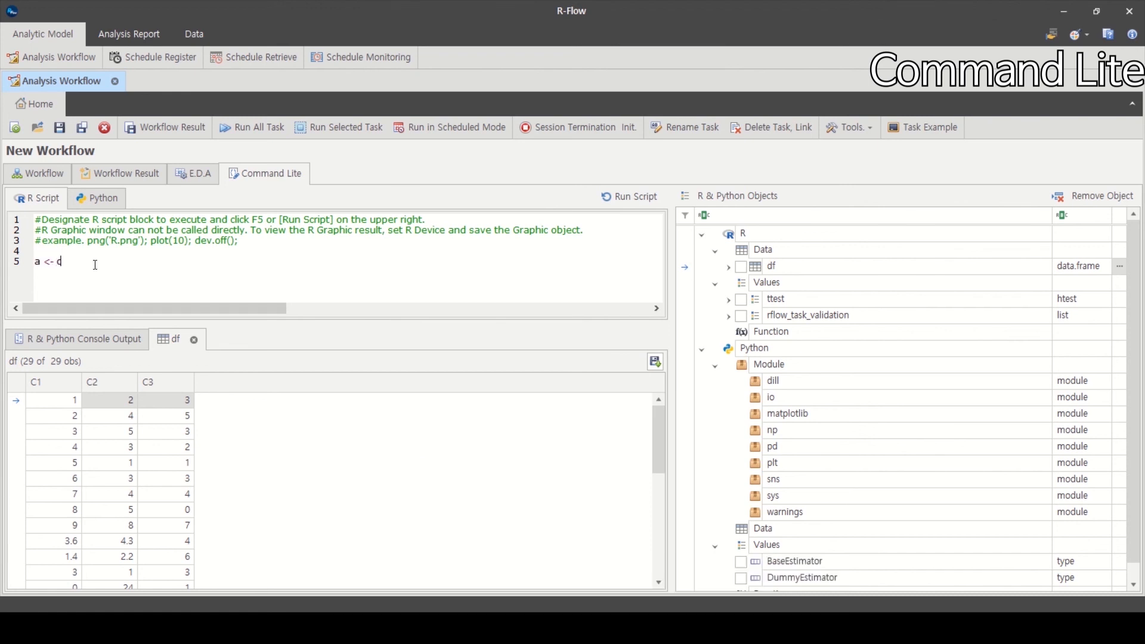
type("(1,2,3)")
key("Return")
type("a")
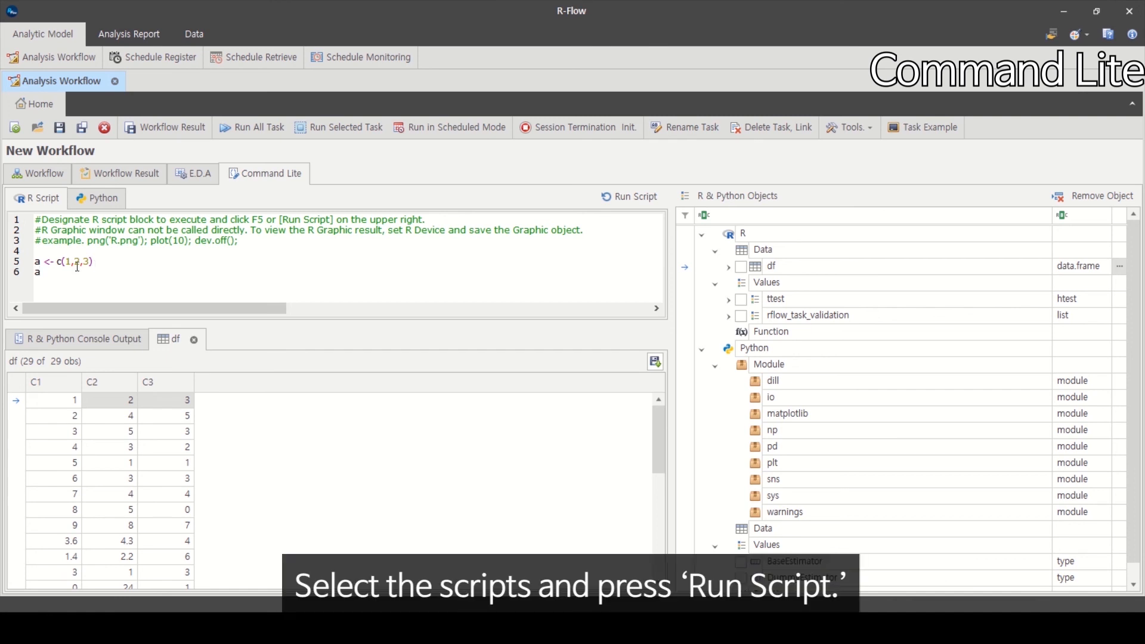
left_click_drag(34, 262, 42, 273)
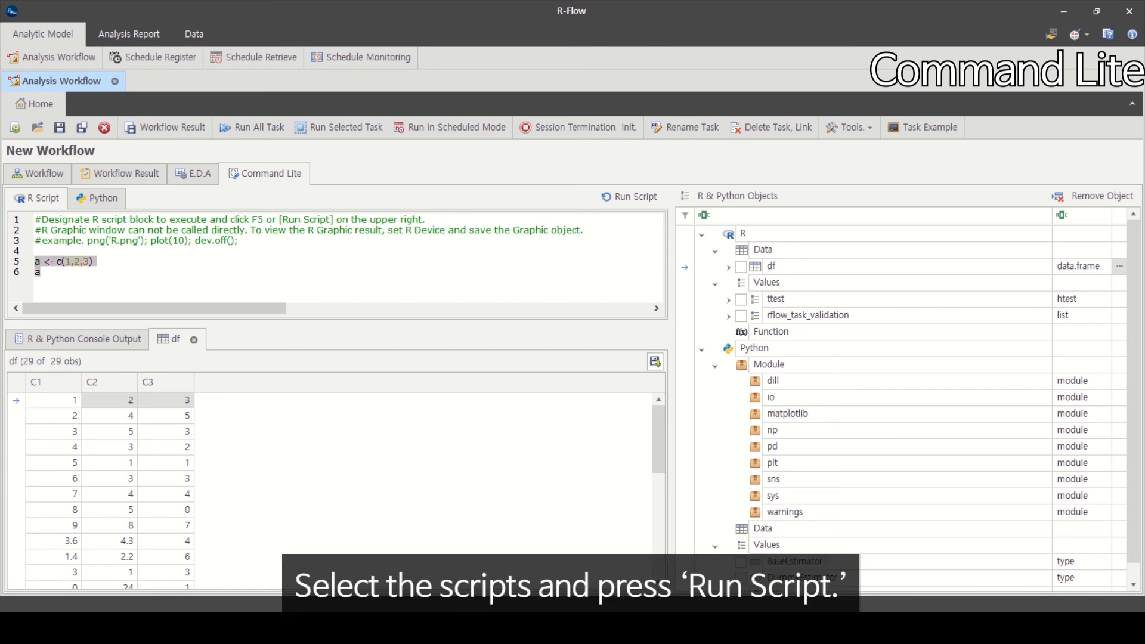
left_click(620, 199)
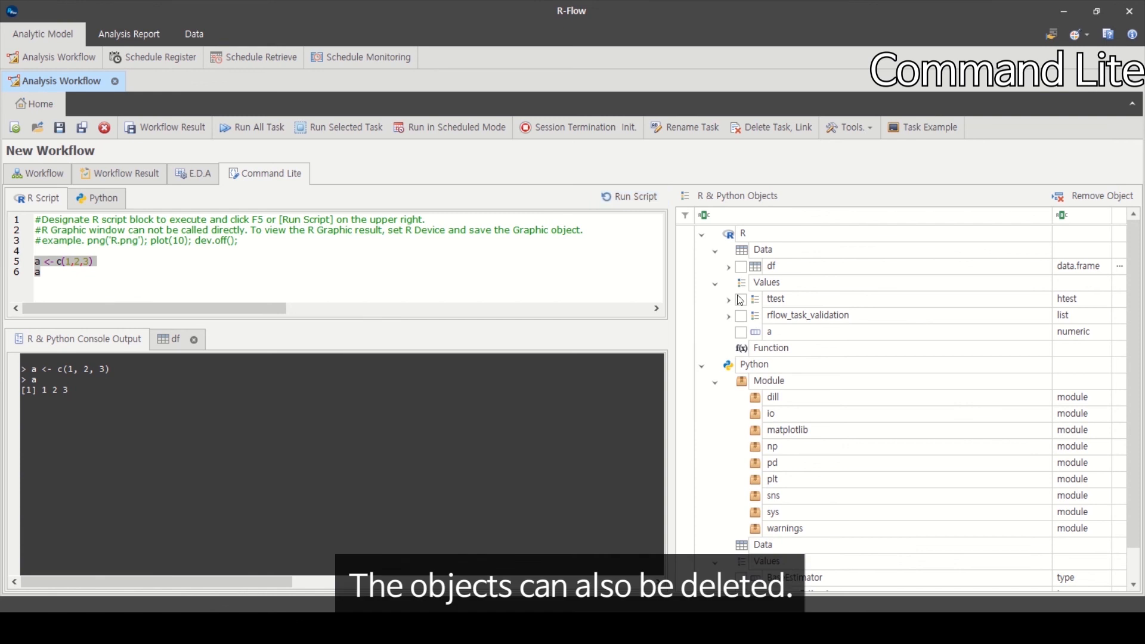
Step: Remove the numeric object a from the R objects
left_click(741, 332)
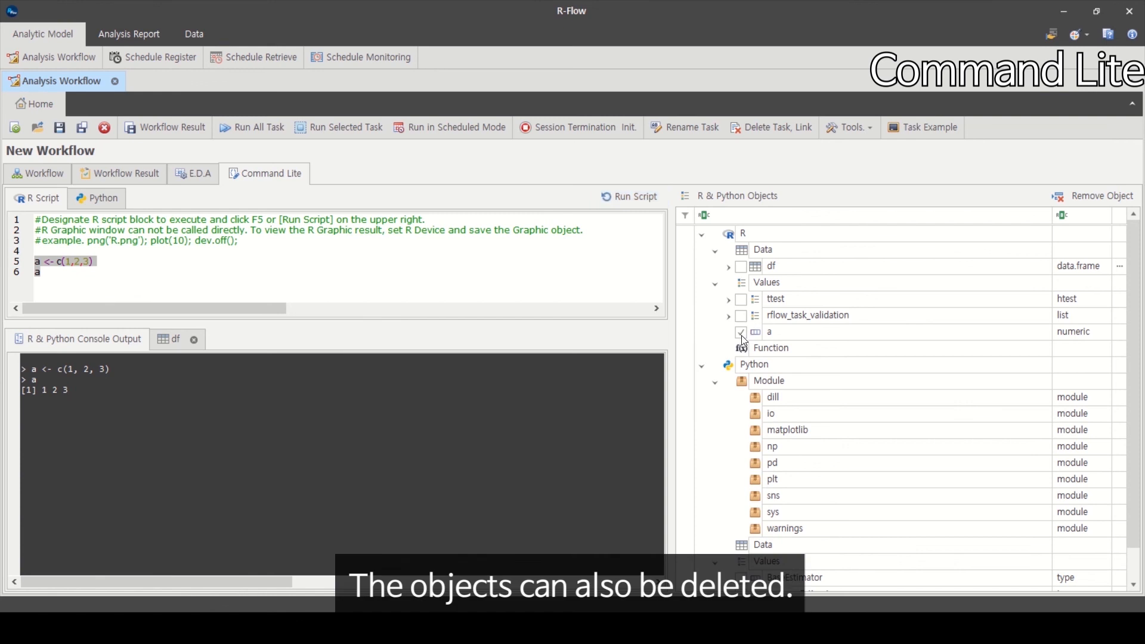
left_click(1082, 199)
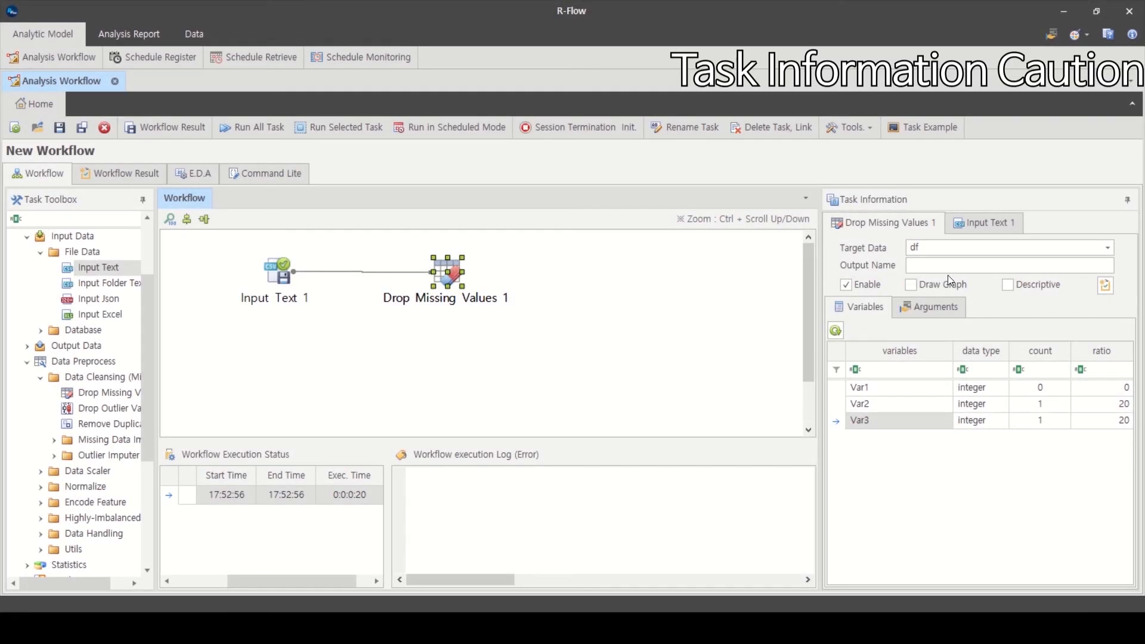
Step: Try to run the Drop Missing Values 1 task with an output name containing spaces between "df" and "2"
left_click(950, 268)
type("df")
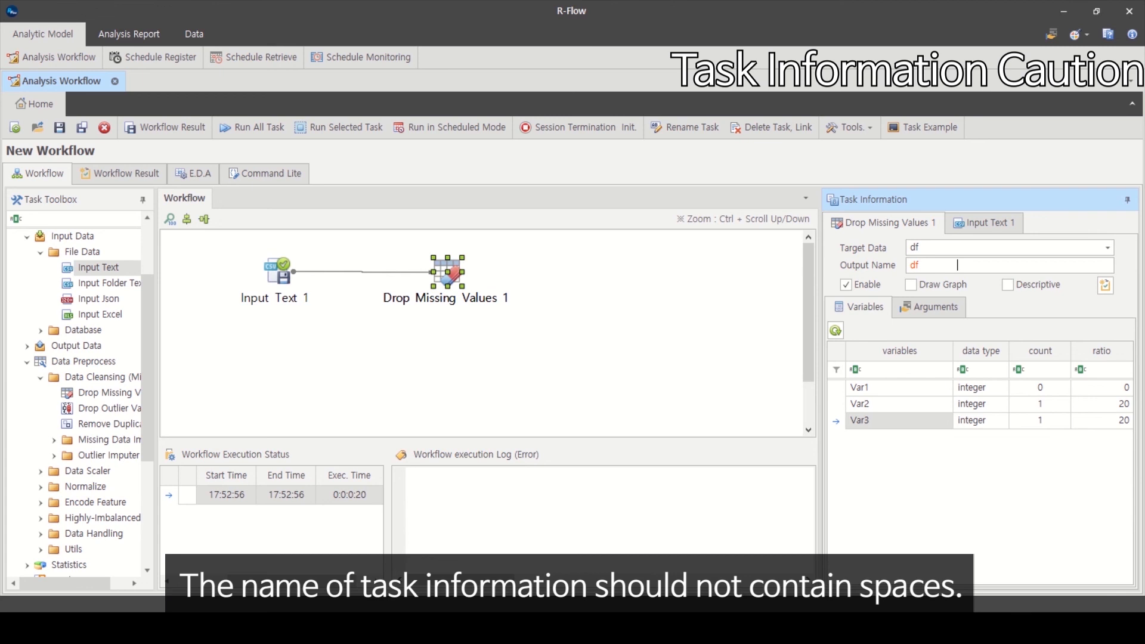
type(" 2")
left_click(323, 130)
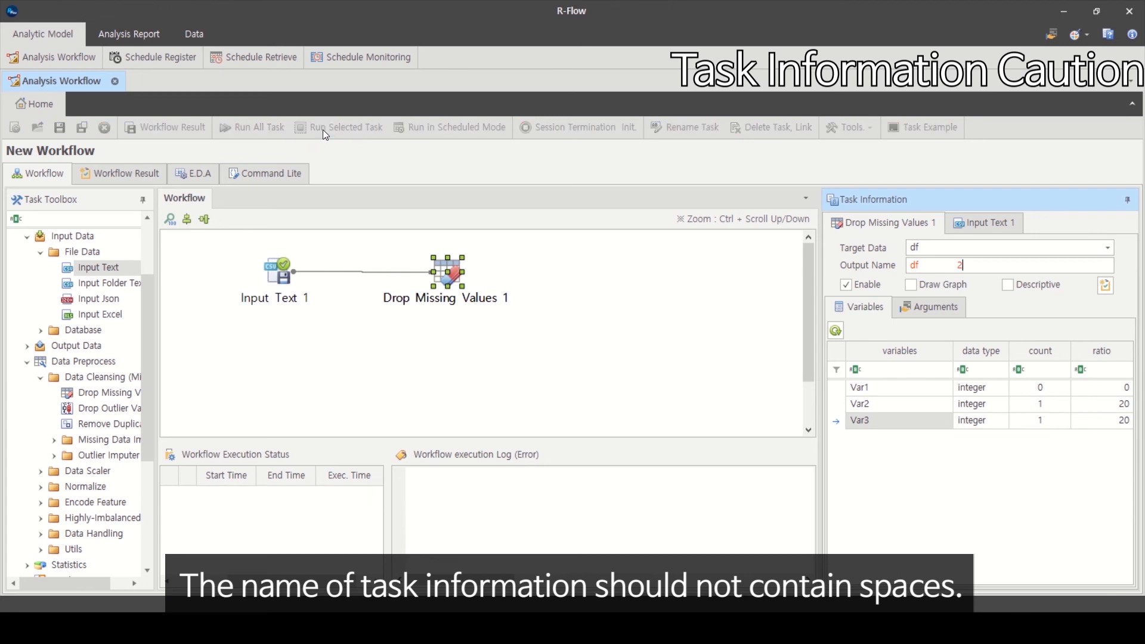
left_click(359, 494)
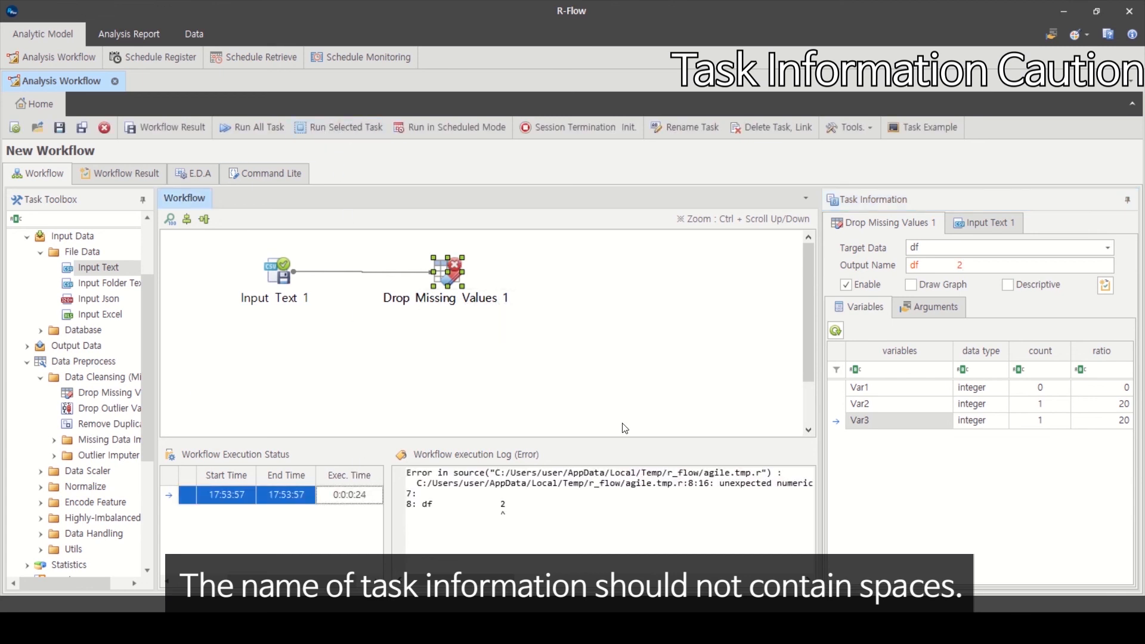
Step: Set the output name of the Drop Missing Values 1 task to df_2
left_click_drag(981, 266, 848, 276)
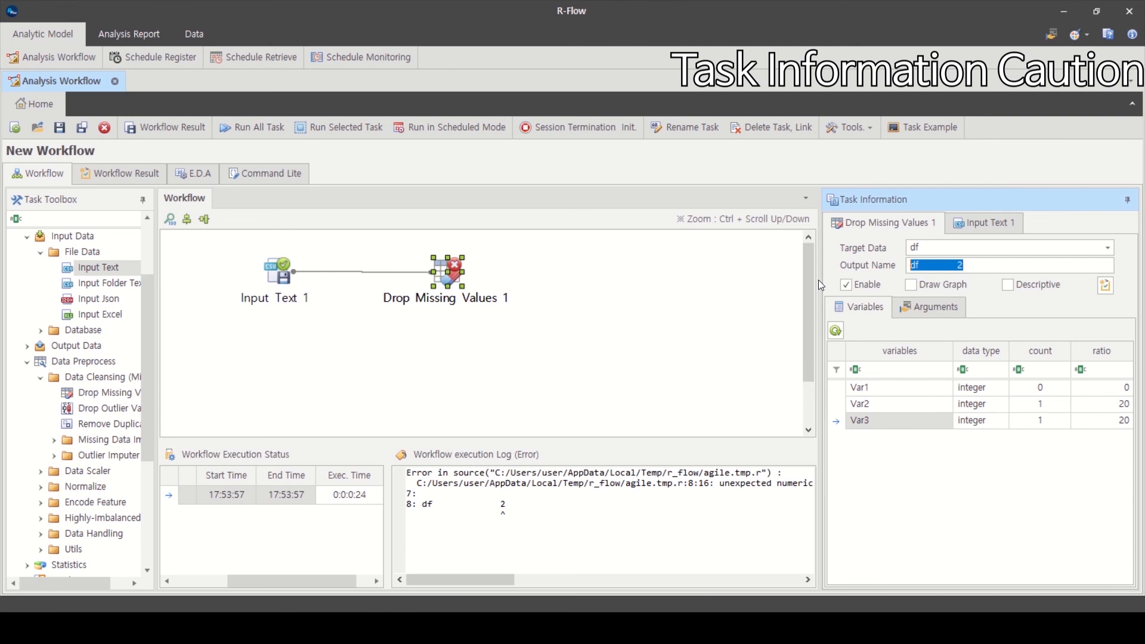
key("BackSpace")
type("df_2")
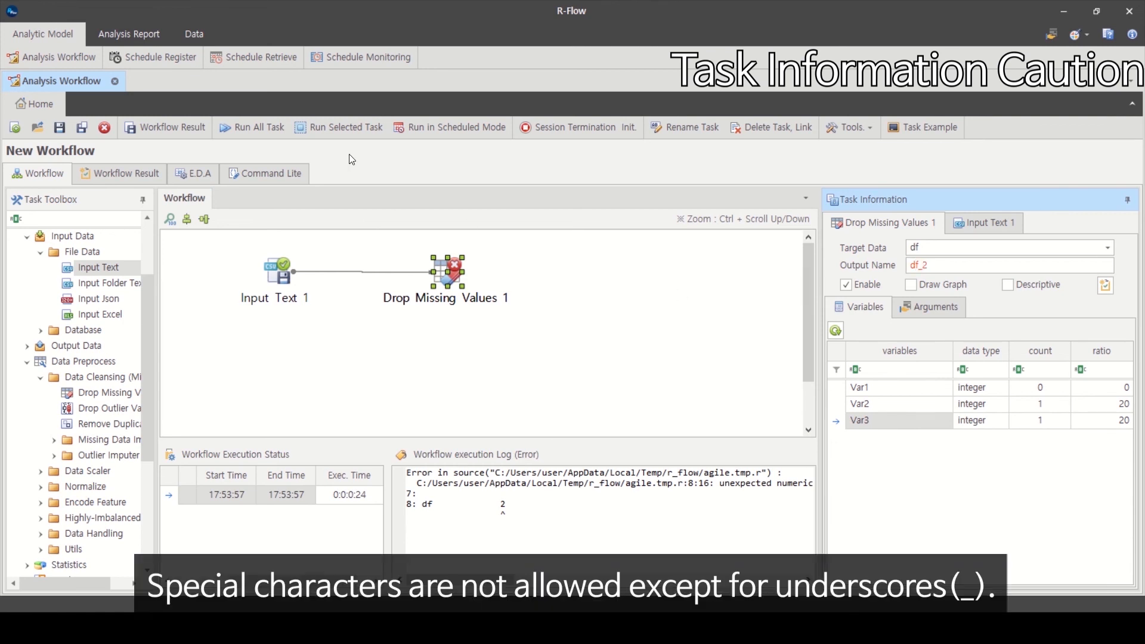
Step: Run only the Drop Missing Values 1 task with the output name df_2
left_click(328, 129)
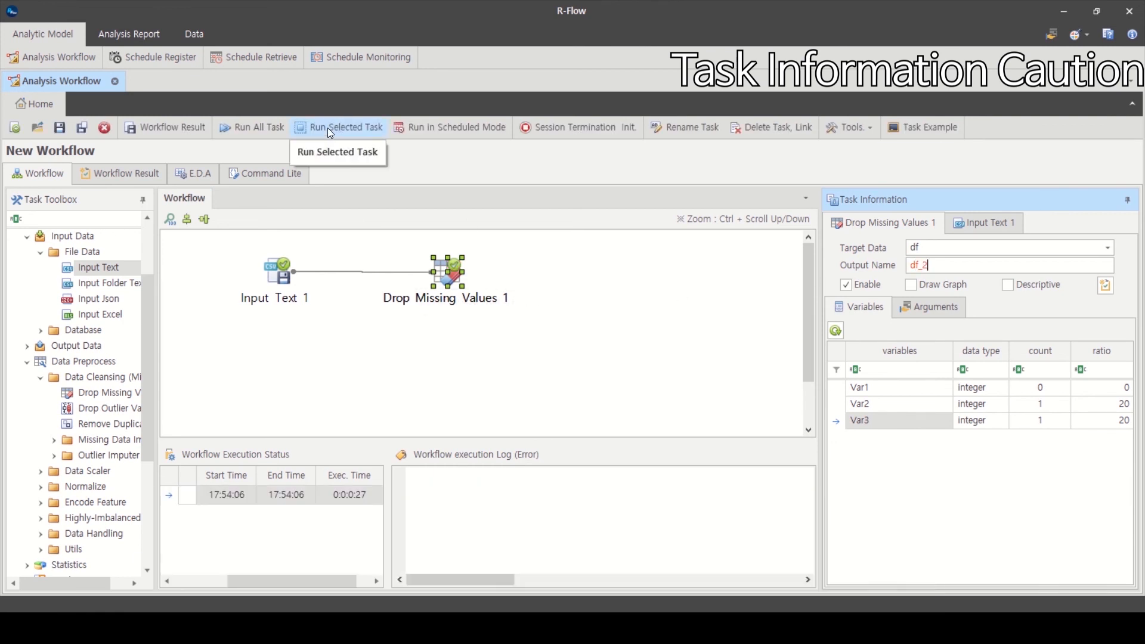
Step: Try to run the Drop Missing Values 1 task with the output name df!! and inspect its execution log
double_click(946, 269)
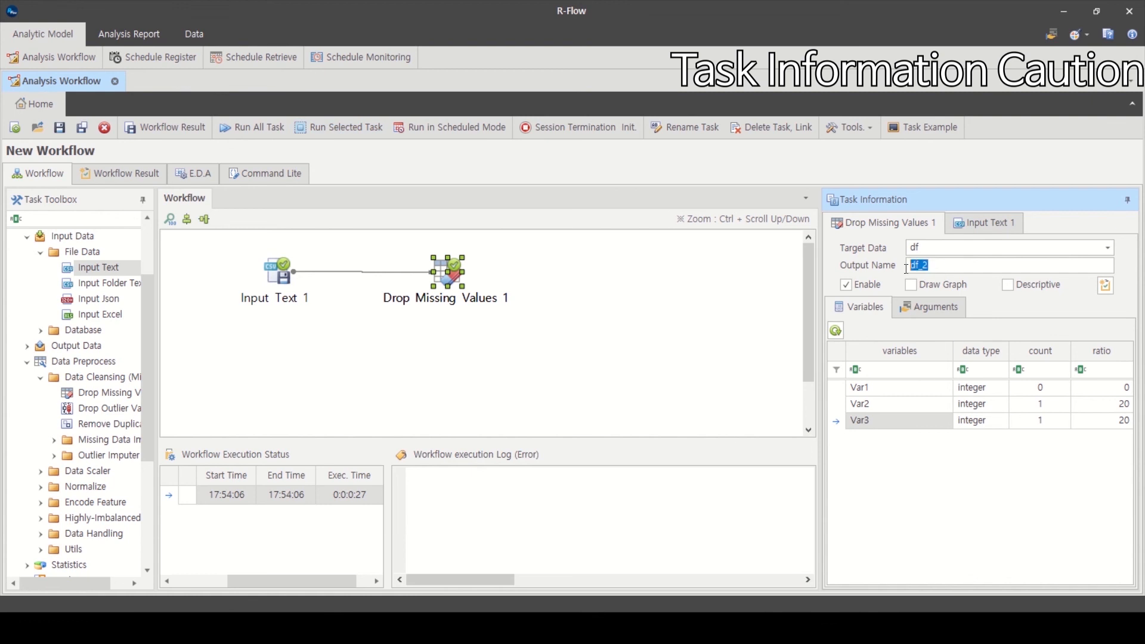
key("BackSpace")
type("df!!")
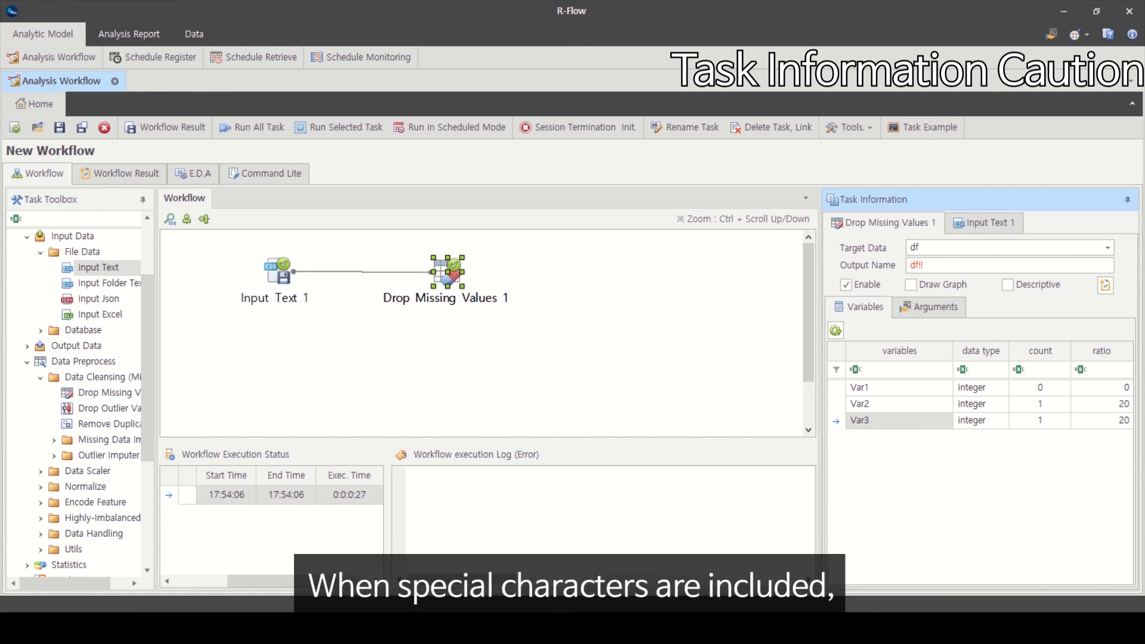
left_click(360, 128)
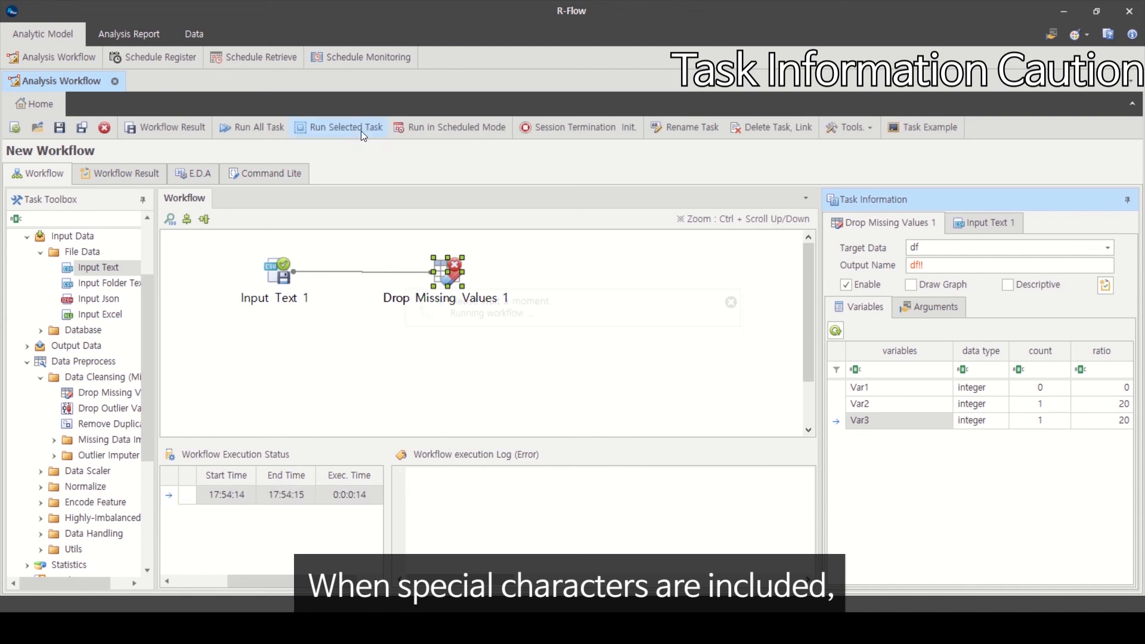
left_click(351, 494)
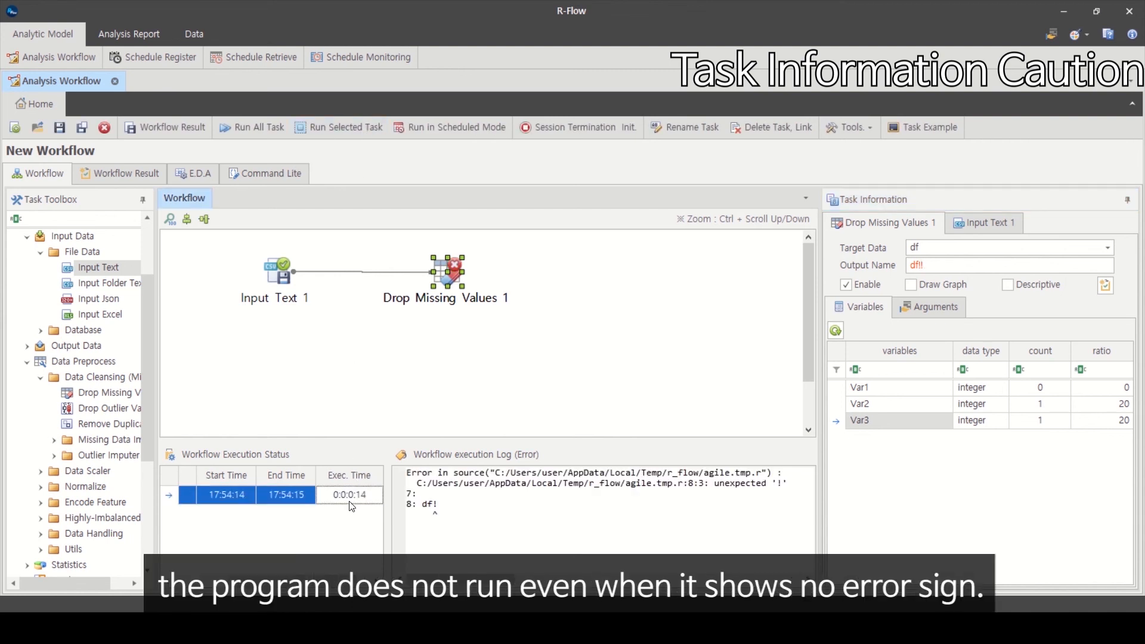
Step: Run the Drop Missing Values 1 task with the output name df#$%^&*() and check the resulting R objects in Command Lite
left_click(956, 265)
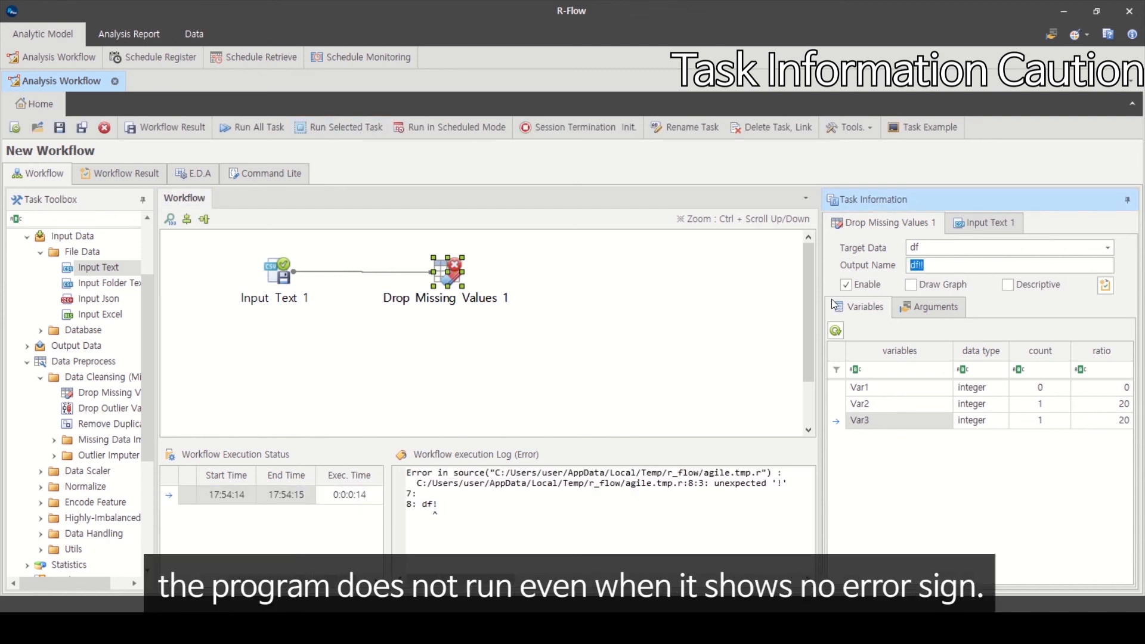
key("BackSpace")
key("BackSpace")
key("BackSpace")
key("BackSpace")
type("df#$%^&*()")
left_click(344, 125)
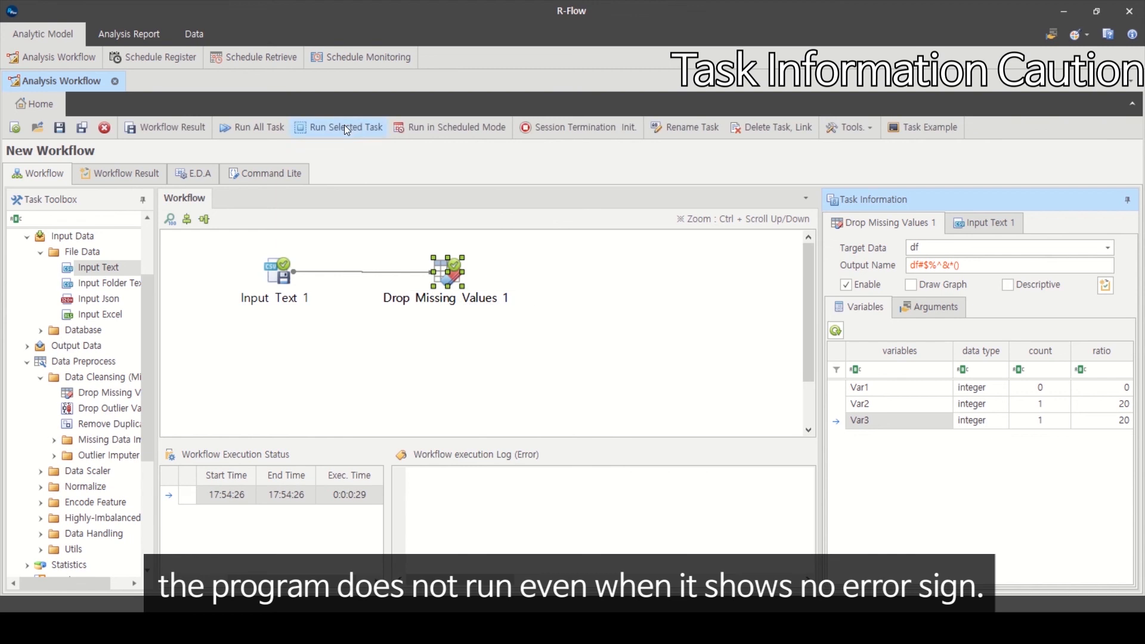
left_click(288, 169)
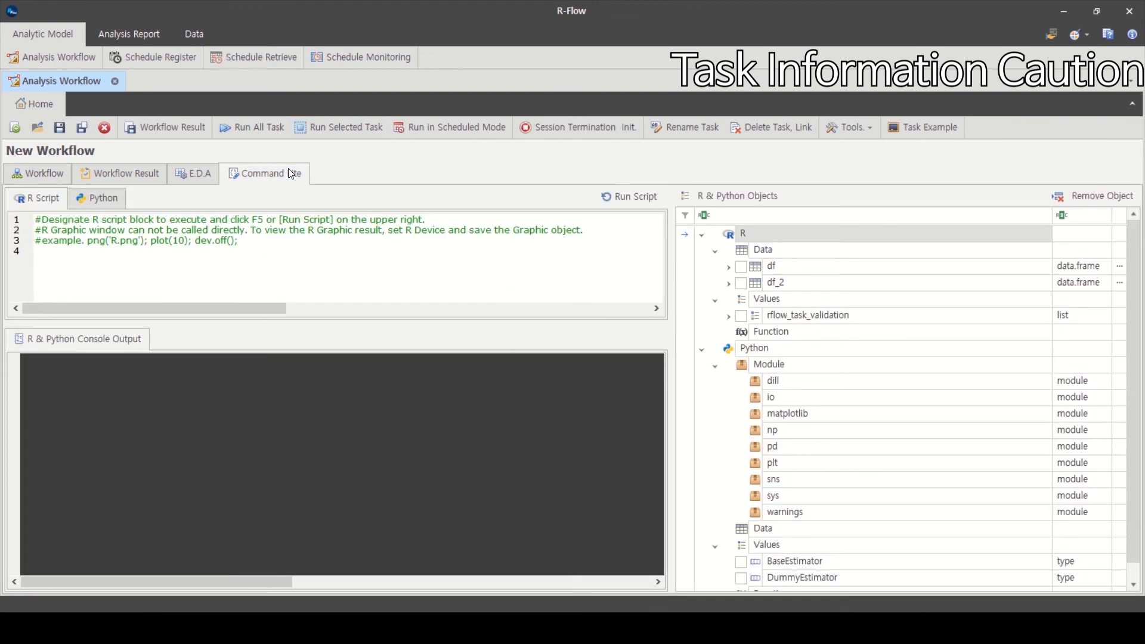